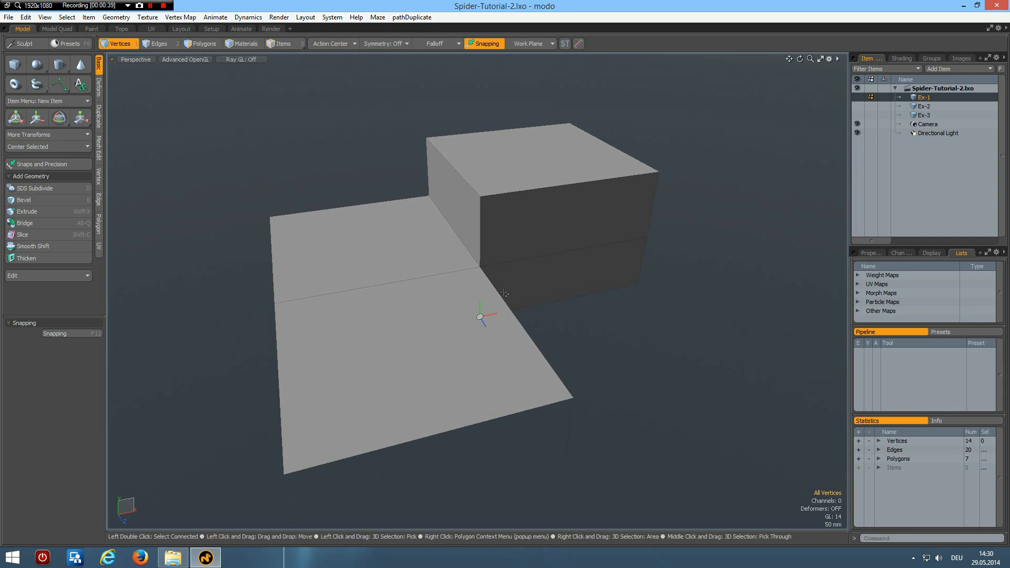
- Turn on subdivision smoothing for Ex-1 and select the eight interior edges around the inner corner and the raised block
left_click_drag(522, 279, 451, 291, "alt")
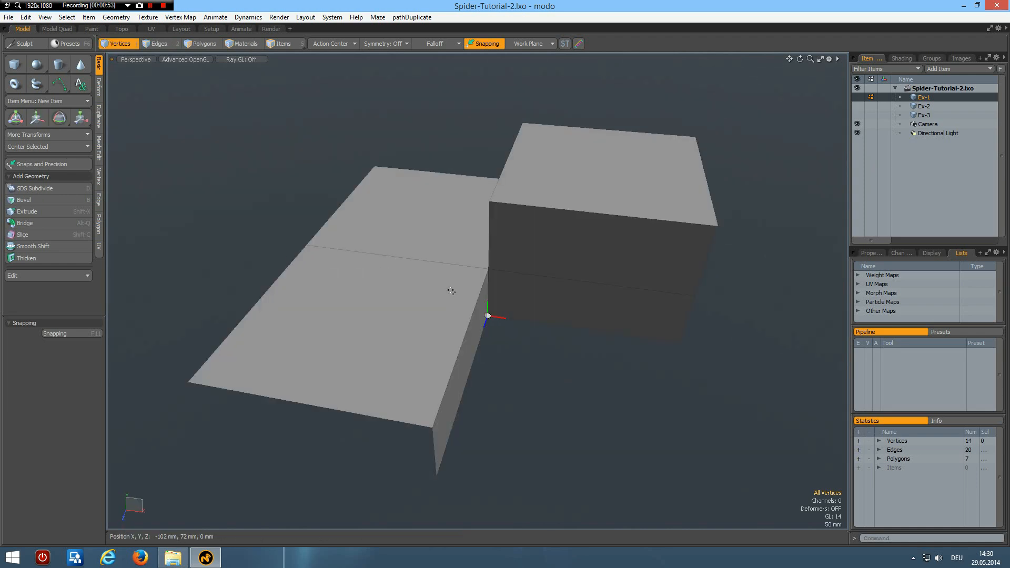
key("Tab")
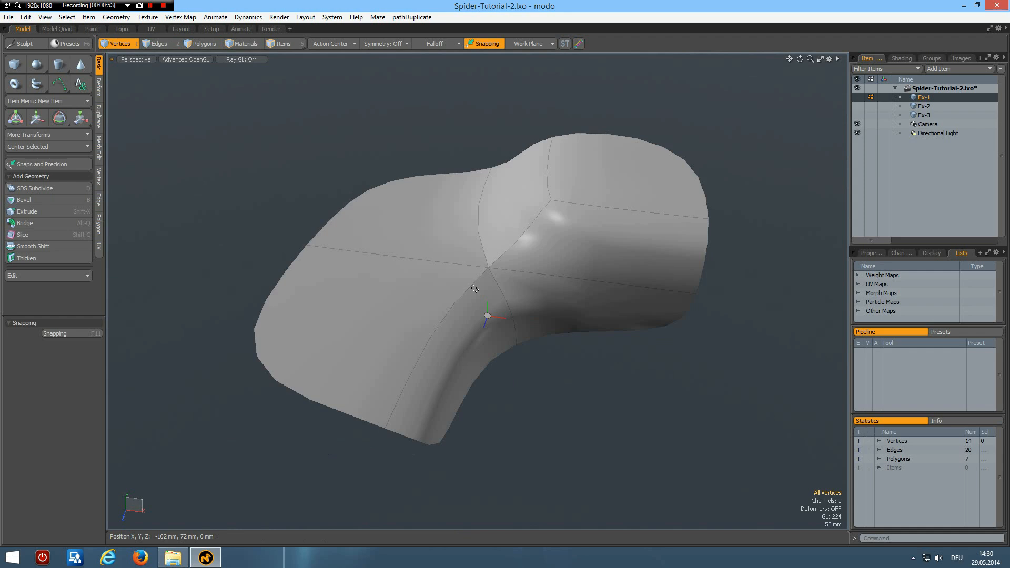
key("2")
mouse_move(491, 244)
left_mouse_down()
mouse_move(468, 252)
mouse_move(454, 288)
mouse_move(527, 274)
mouse_move(518, 219)
left_mouse_up()
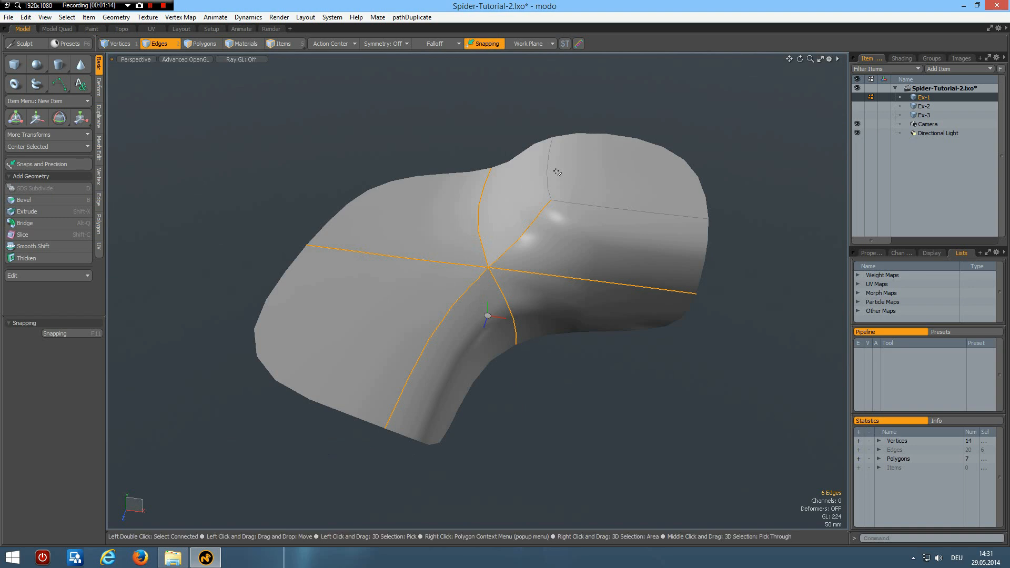
left_click(536, 176, "shift")
left_click(593, 202, "shift")
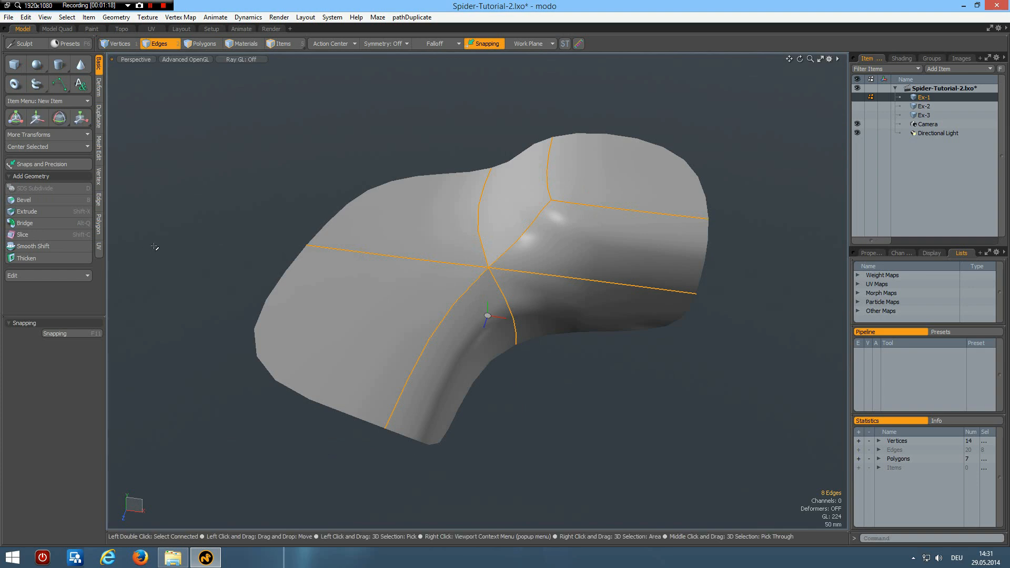
- Bevel the selected edges with a Square edge shape and a value of 5 mm
key("b")
left_click(80, 393)
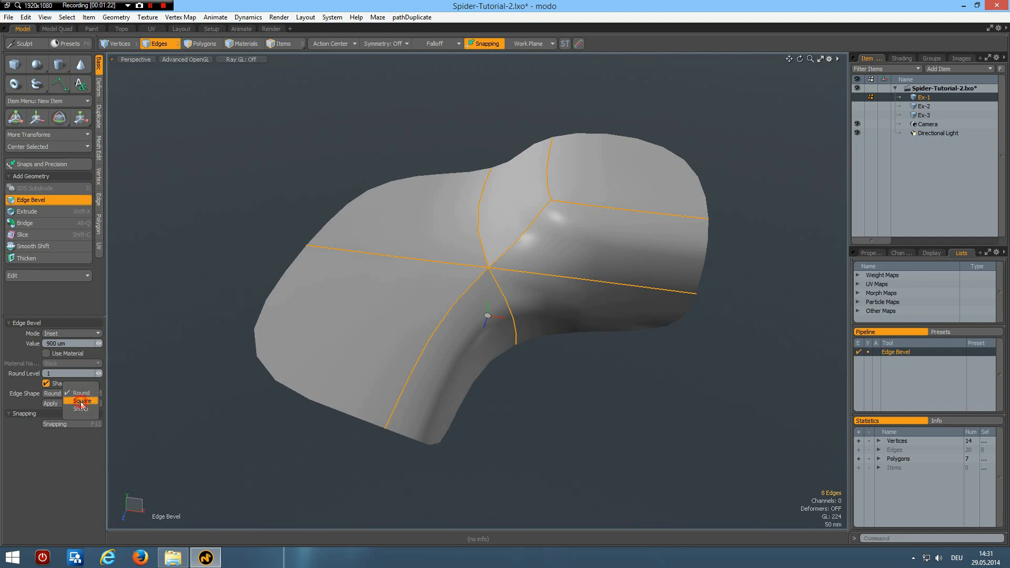
left_click(82, 401)
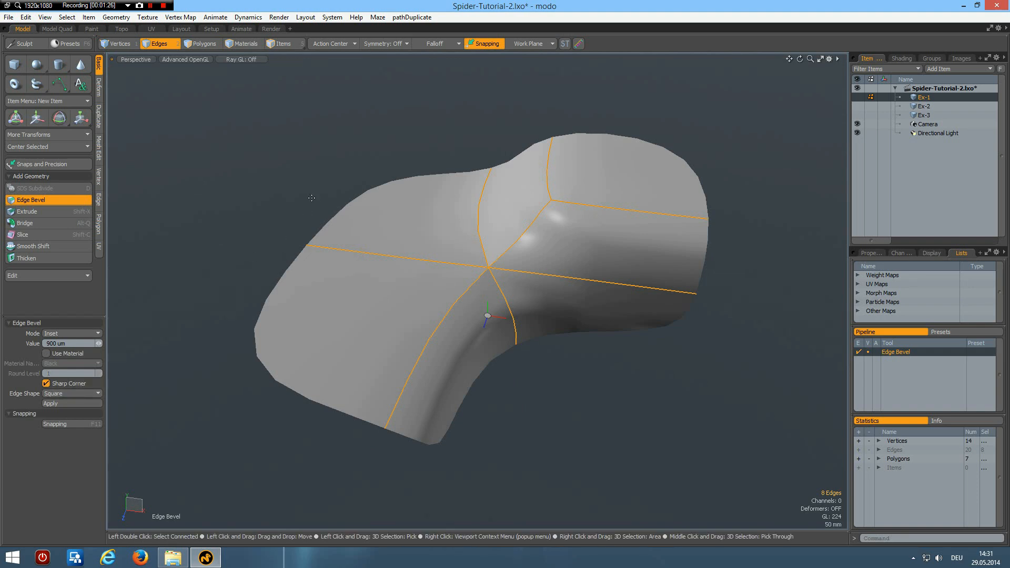
left_click(481, 220)
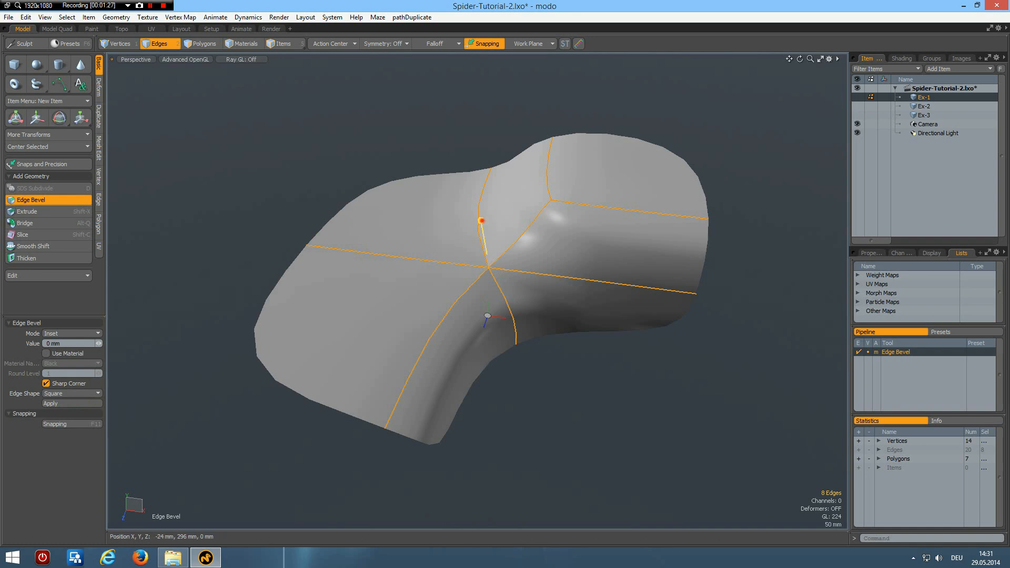
left_click_drag(480, 220, 510, 220)
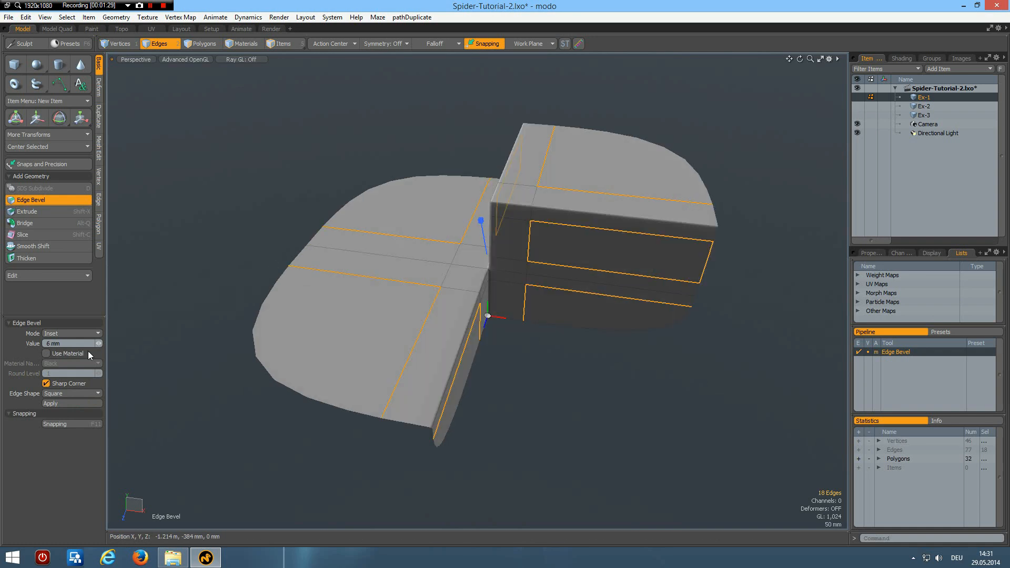
left_click(70, 345)
type("5")
key("Return")
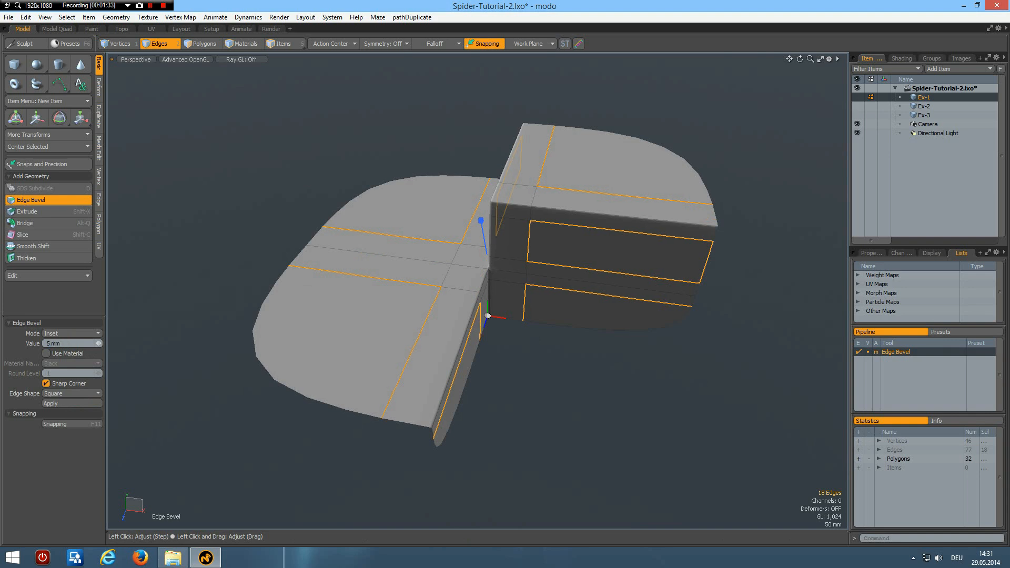
- Compare the bevelled mesh with and without subdivision, leave Edge Bevel and clear the edge selection
left_click_drag(514, 452, 639, 391, "alt")
key("Tab")
key("Tab")
left_click(653, 358)
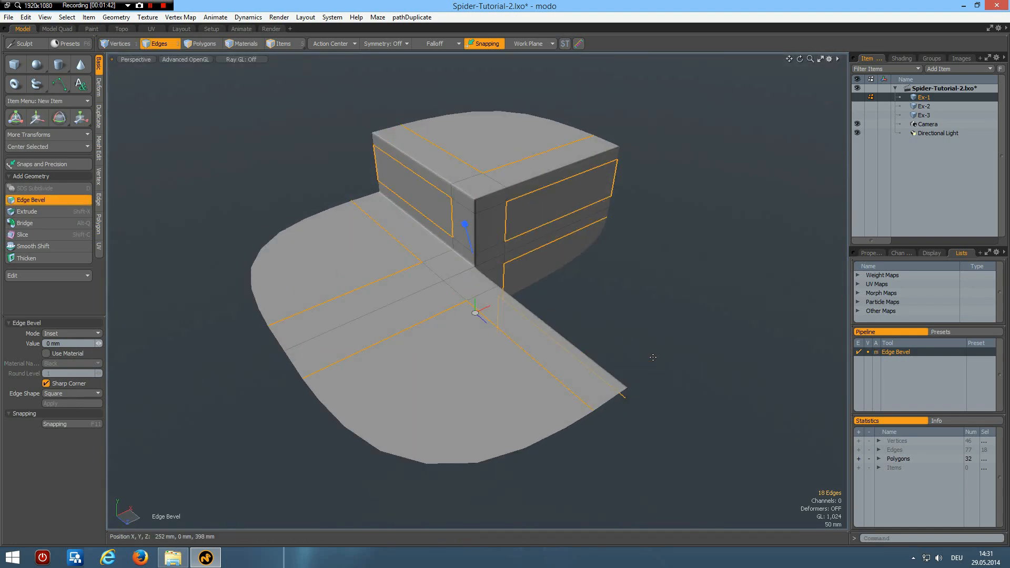
left_click(657, 351)
left_click(645, 334)
left_click_drag(645, 339, 594, 329, "alt")
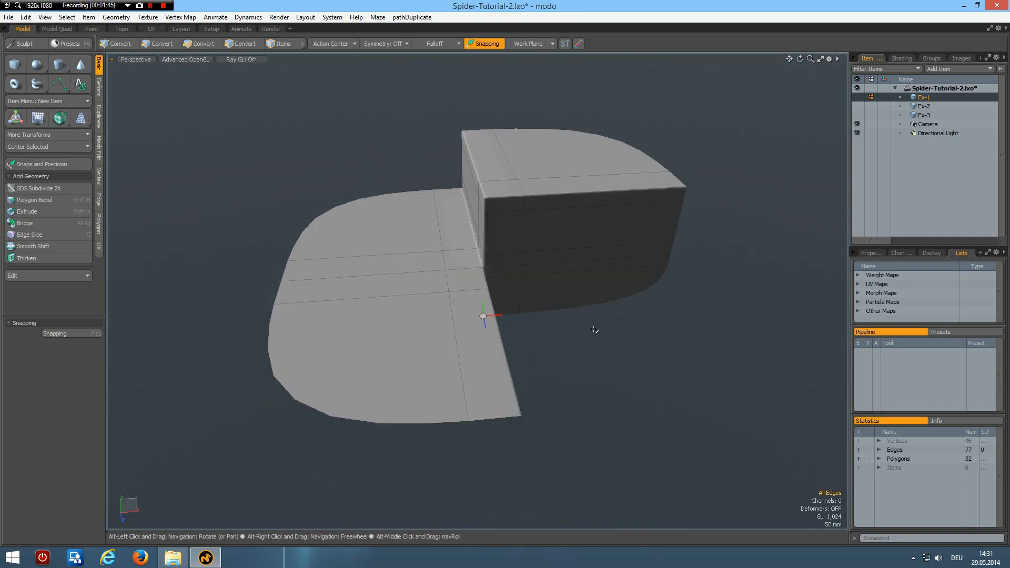
- Raise the subdivision level of Ex-1 by one while checking the smoothed inner corner up close
scroll(481, 271, "up", 10)
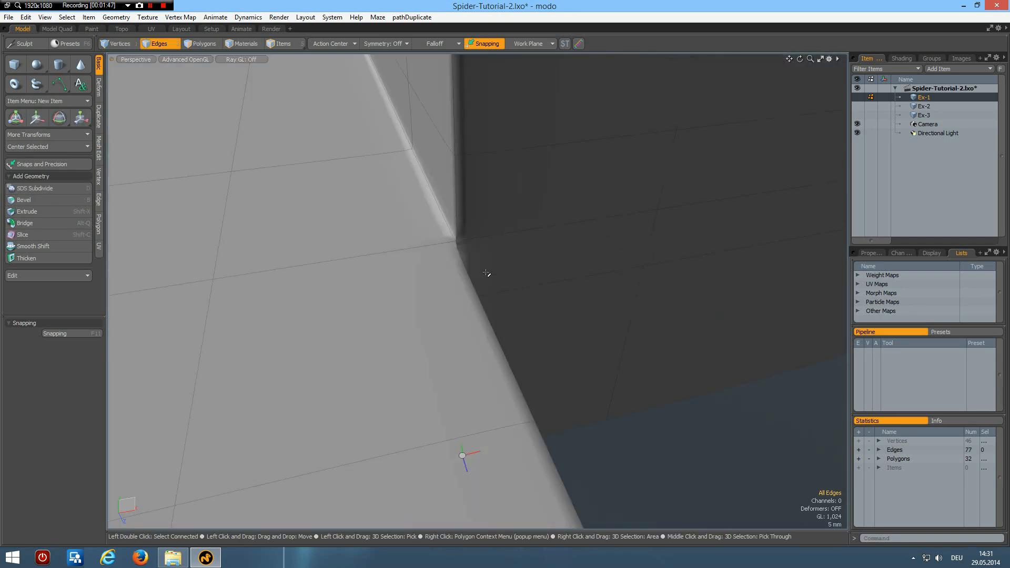
key("Tab")
key("Tab")
key("Page_Up")
left_click_drag(532, 262, 516, 245, "alt")
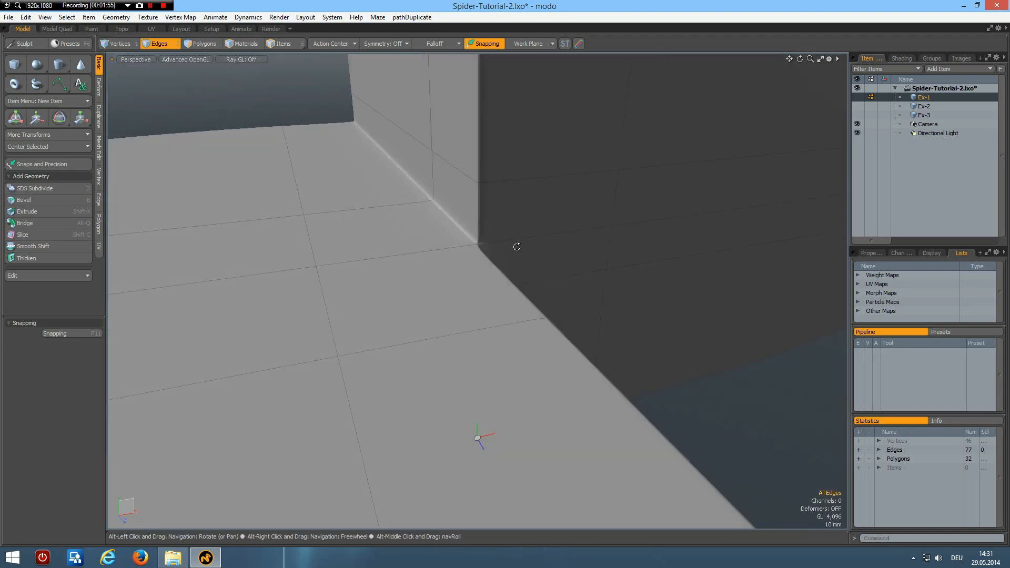
- Turn off subdivision smoothing and examine the edge loops meeting at the inner corner
scroll(520, 253, "down", 6)
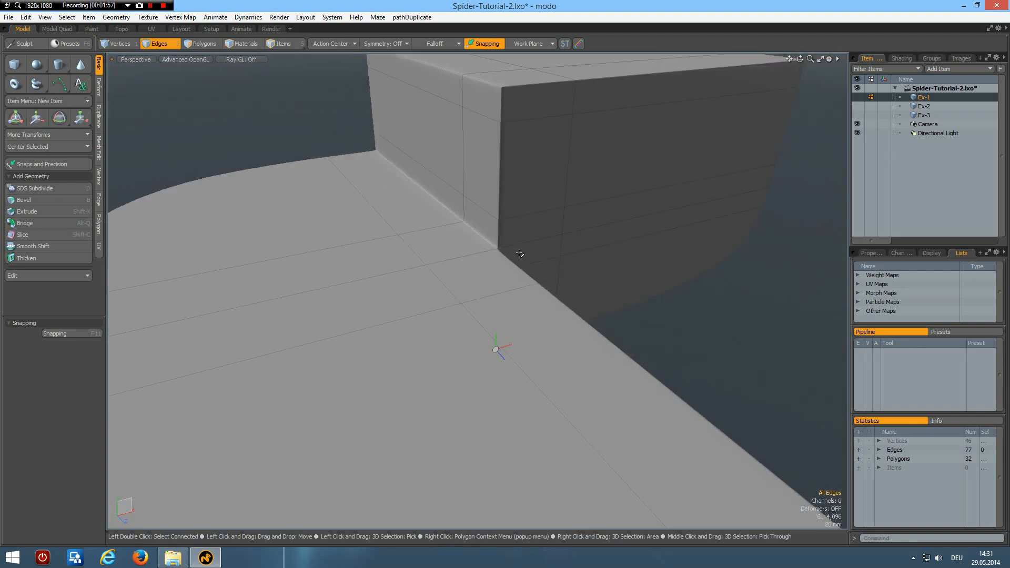
scroll(514, 245, "up", 5)
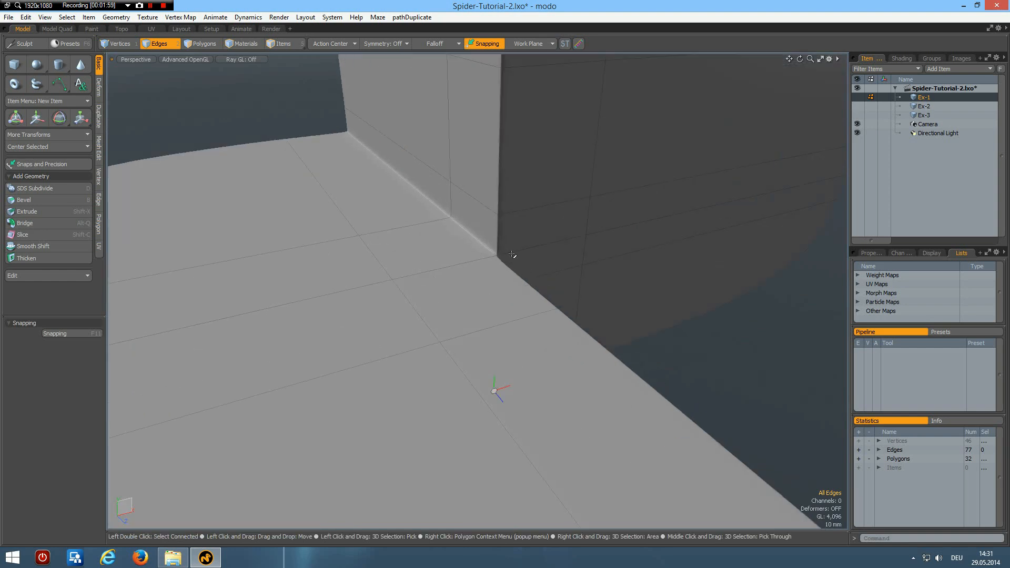
left_click_drag(513, 248, 492, 259, "alt")
key("Tab")
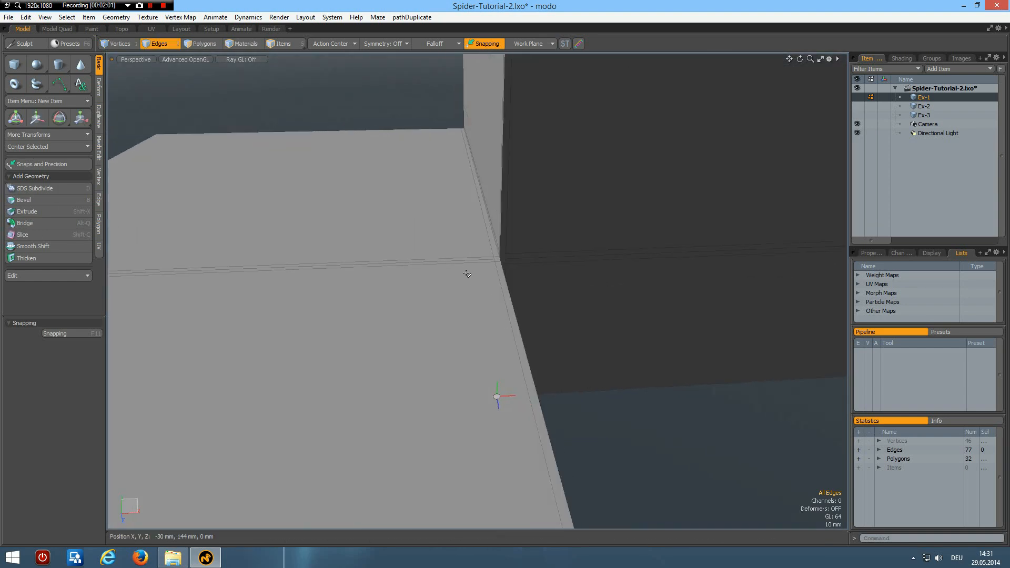
scroll(496, 256, "up", 5)
left_click_drag(433, 243, 509, 275, "alt")
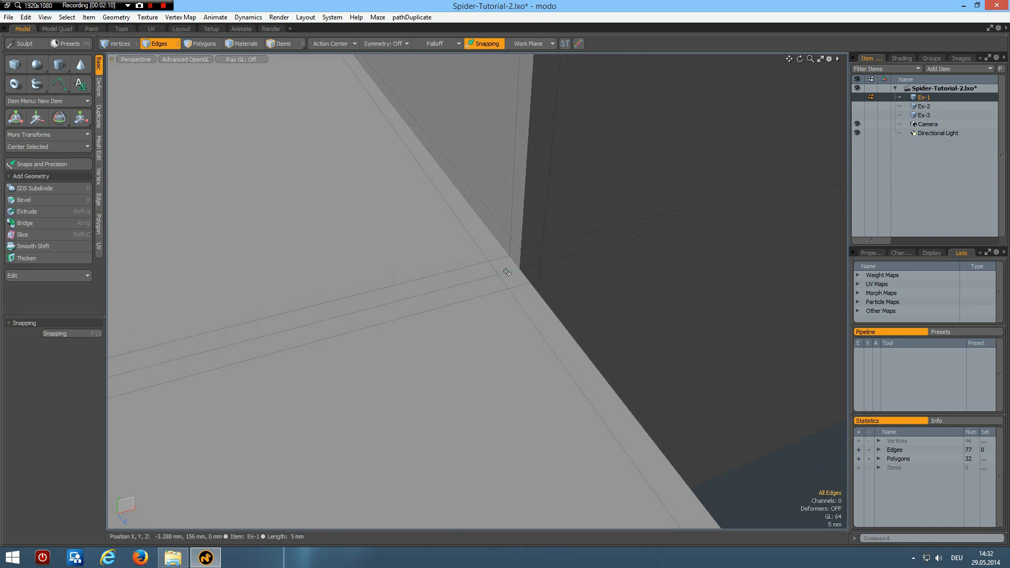
left_click_drag(522, 290, 479, 277, "alt")
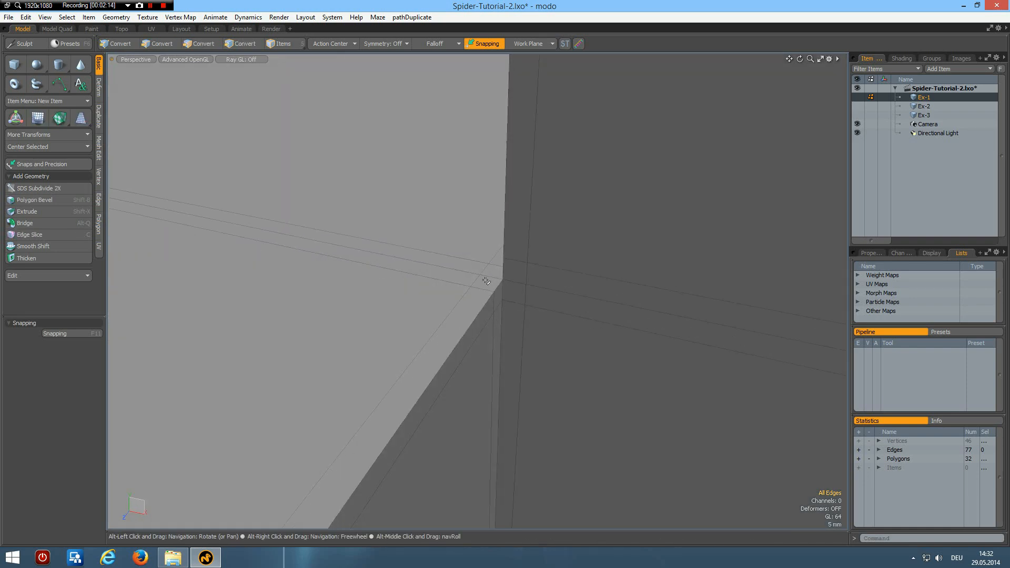
- Examine the small quads around the inner corner by picking them one by one in polygon mode
key("3")
left_click(495, 290)
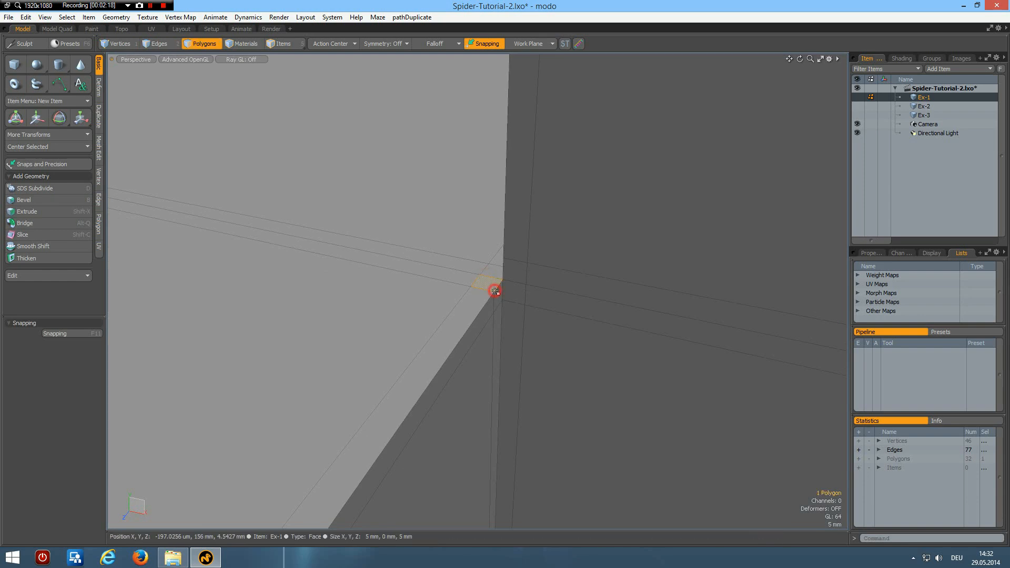
left_click(499, 293)
left_click(515, 293)
left_click(519, 275)
left_click_drag(589, 254, 521, 258, "alt")
left_click(506, 265)
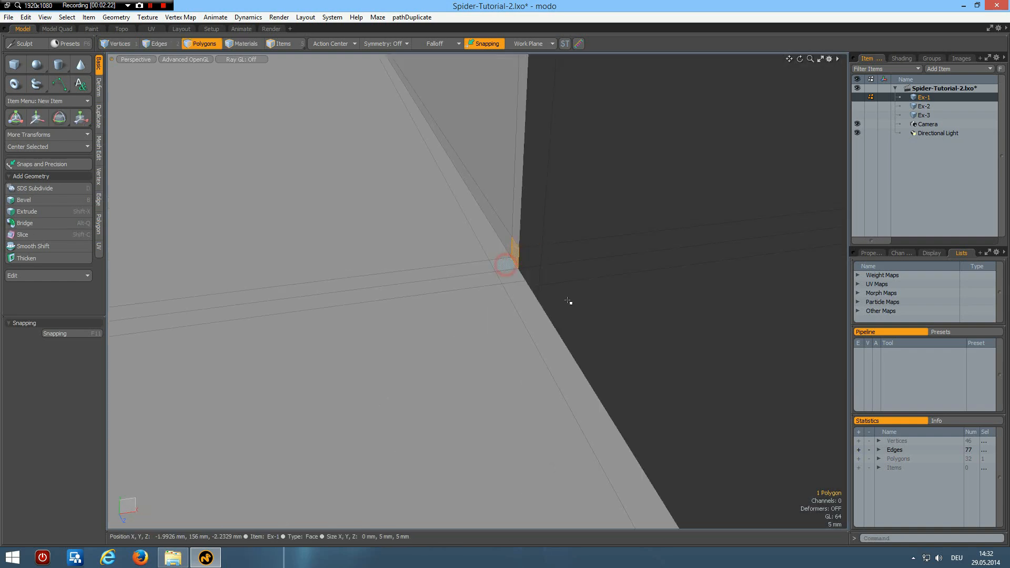
left_click_drag(672, 354, 519, 293, "alt")
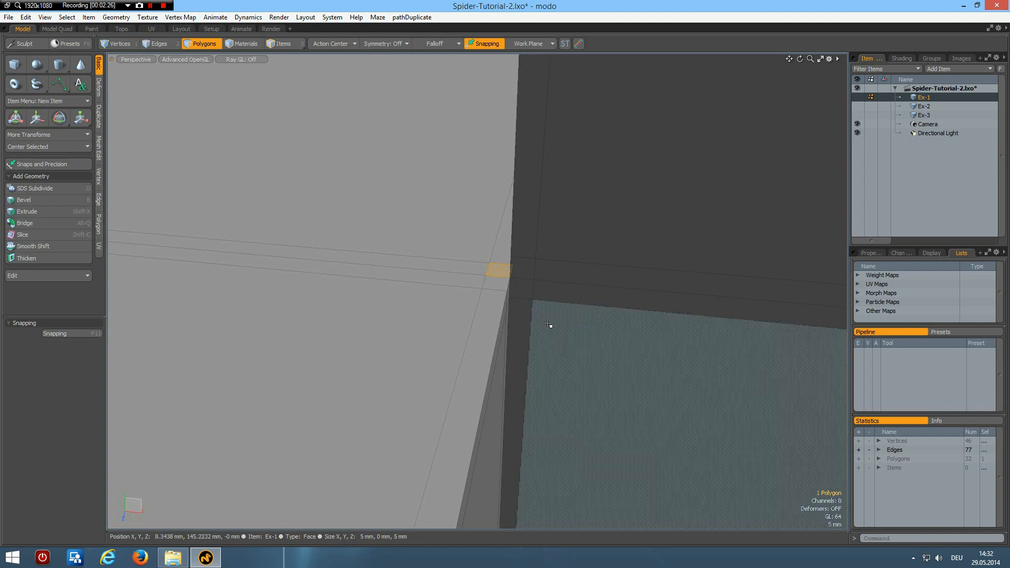
- Clear the polygon selection and use Edge Slice to cut diagonals across the front and top corner quads through their shared corner vertex
key("c")
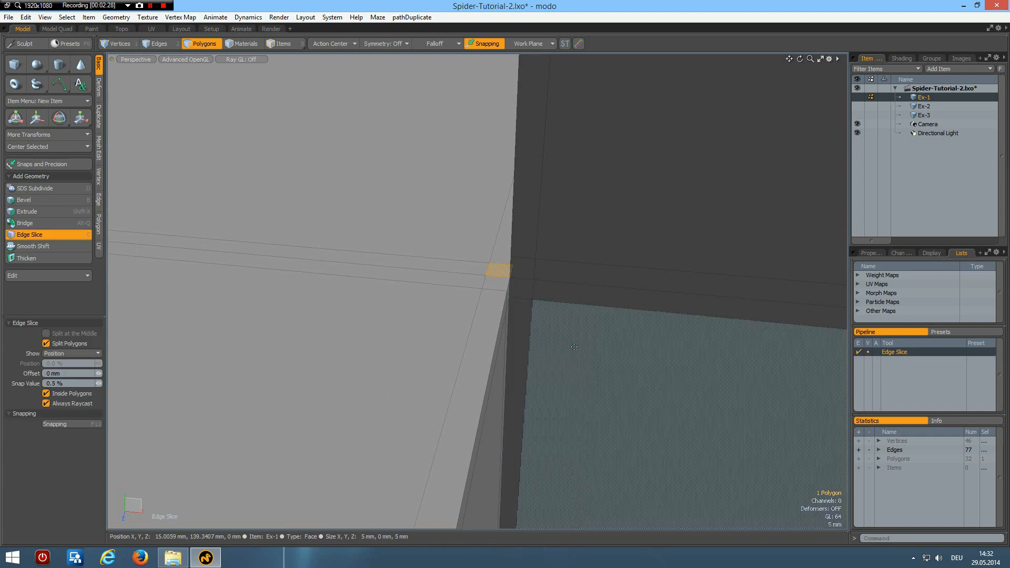
key("space")
scroll(551, 308, "down", 6)
left_click(379, 87)
scroll(560, 363, "up", 5)
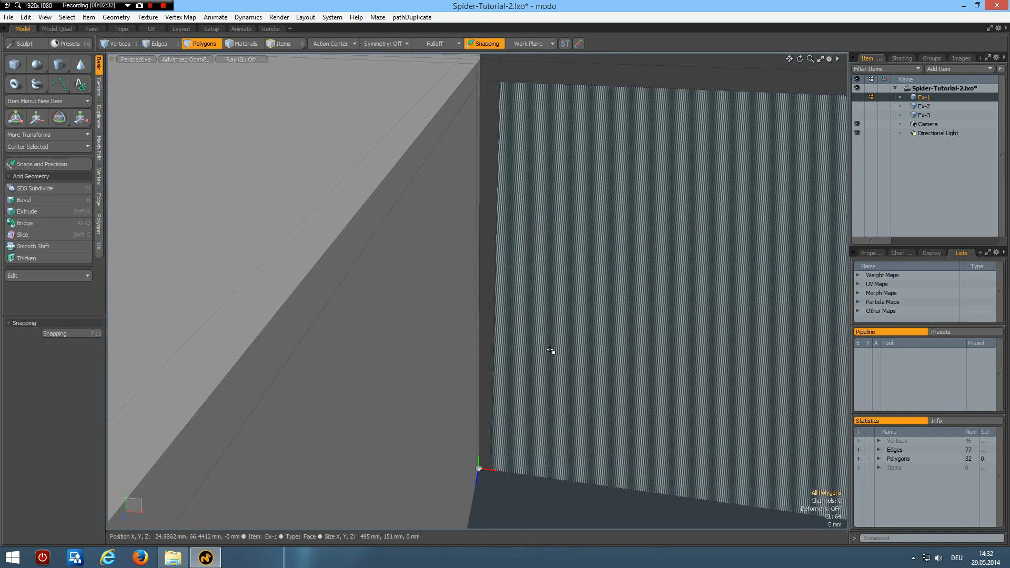
left_click_drag(584, 311, 558, 309, "alt")
scroll(564, 321, "up", 2)
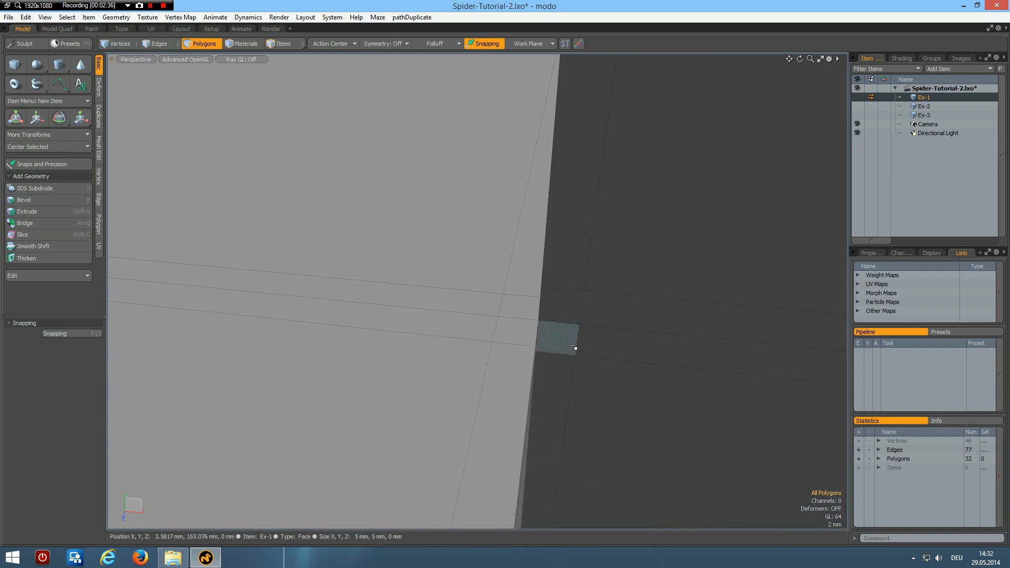
key("alt+c")
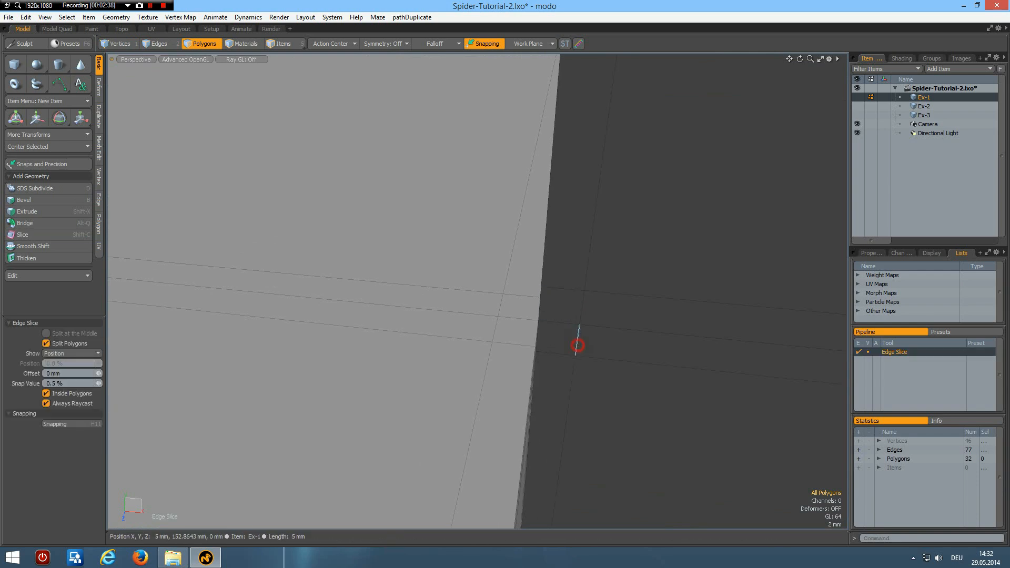
left_click_drag(550, 322, 536, 320)
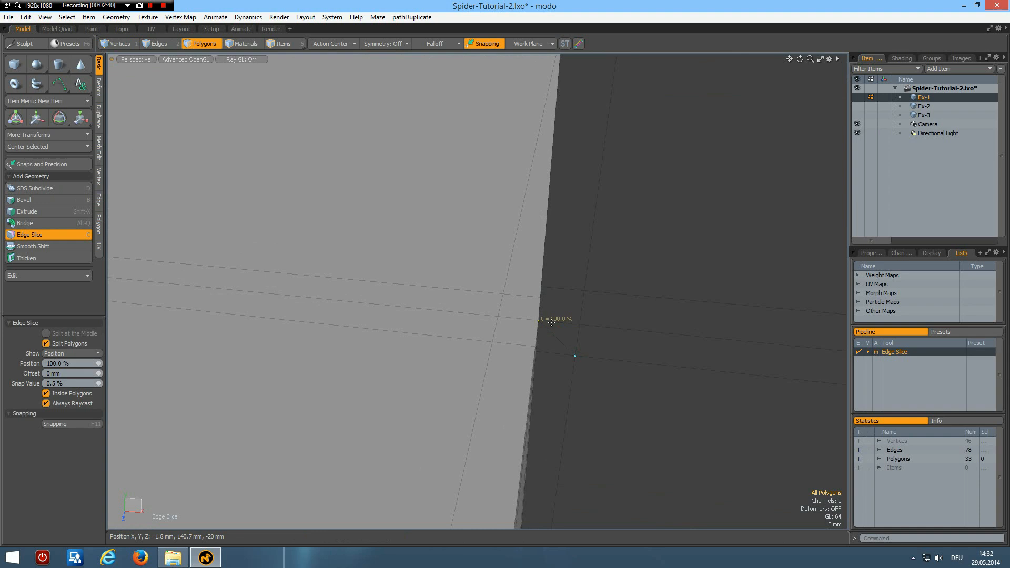
left_click(517, 294)
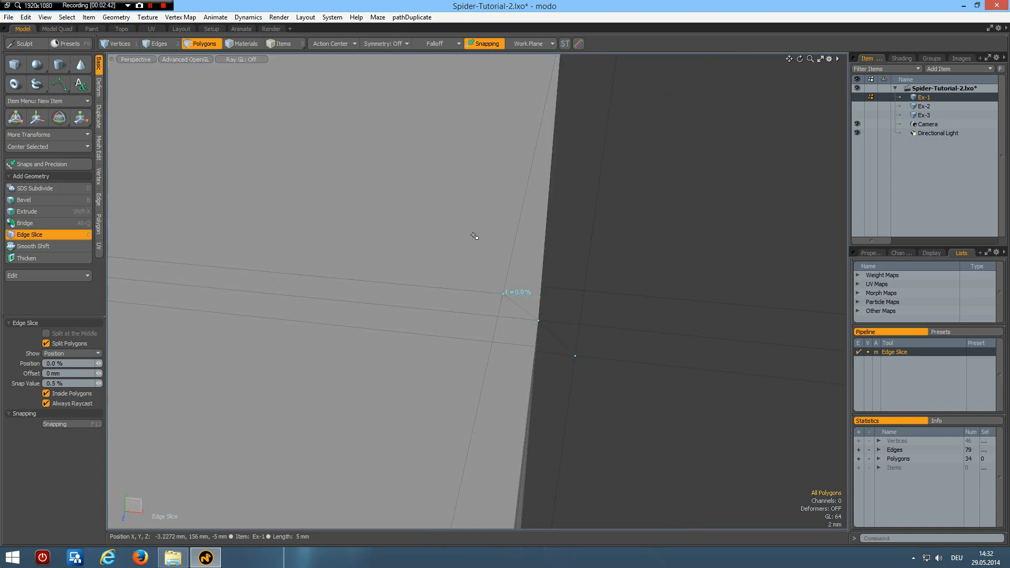
key("space")
- Delete the two middle edge loops that cross at the inner corner, keeping the bevel's outer support loops
left_click_drag(510, 304, 508, 311, "alt")
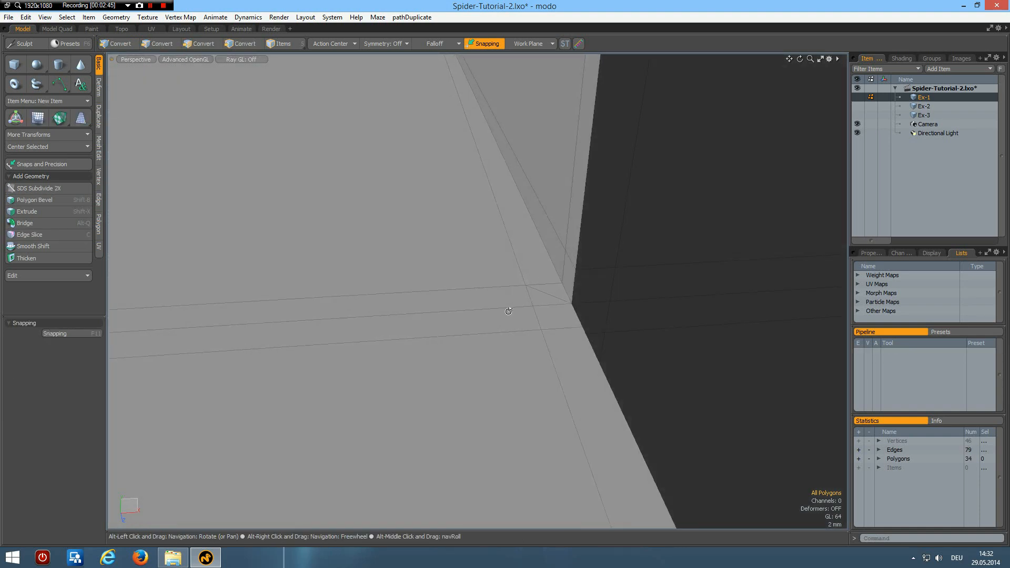
key("2")
double_click(597, 304)
double_click(553, 258, "shift")
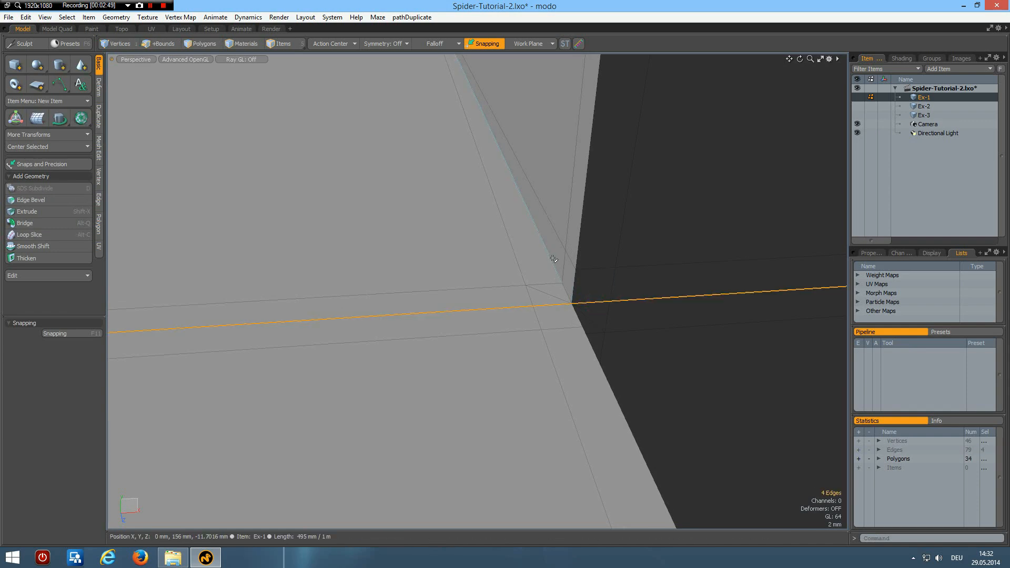
left_click_drag(677, 378, 677, 378, "alt")
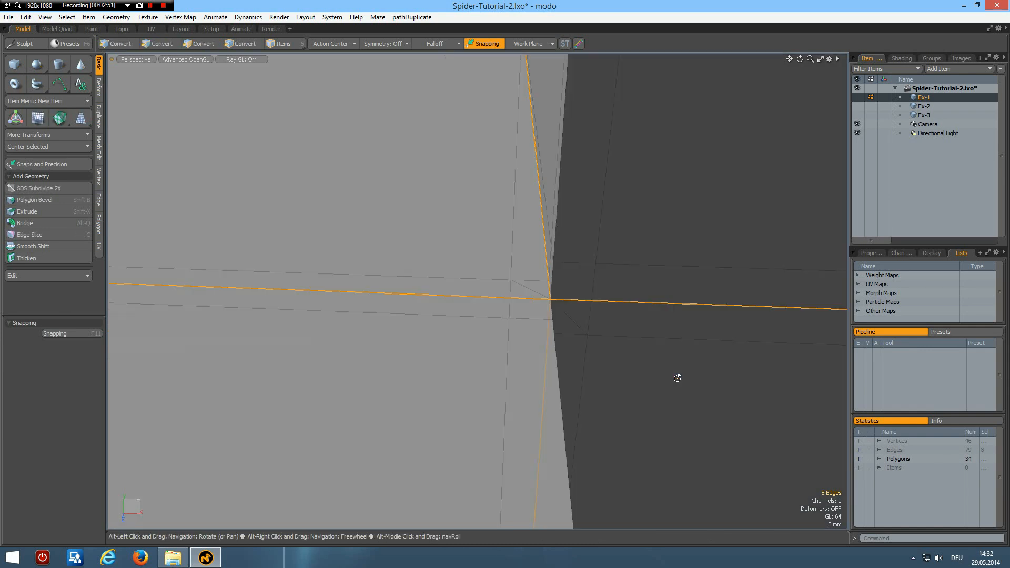
key("Delete")
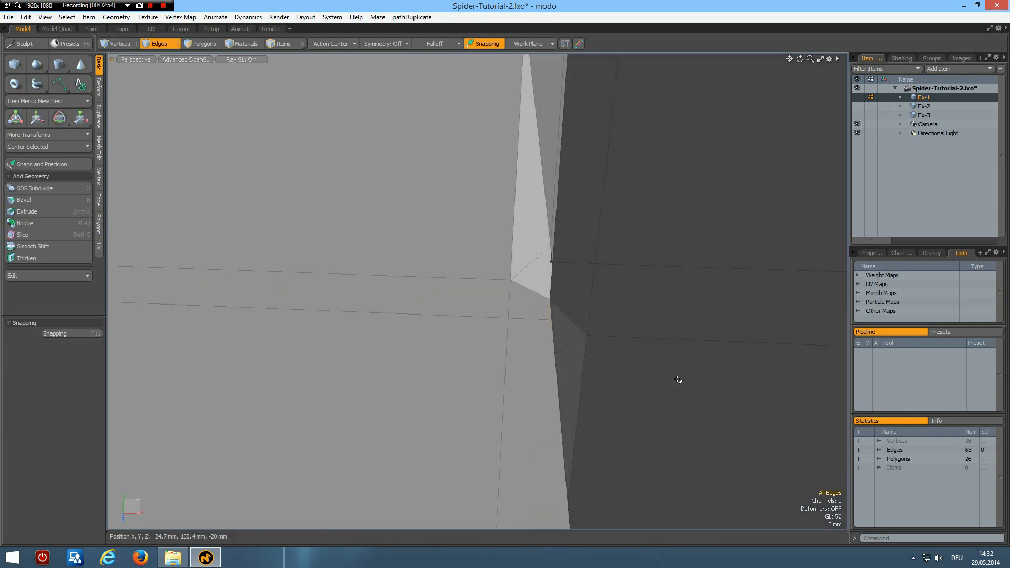
- Turn on subdivision smoothing and inspect the shading of the inner corner from near and far
left_click_drag(665, 310, 578, 342, "alt")
key("Tab")
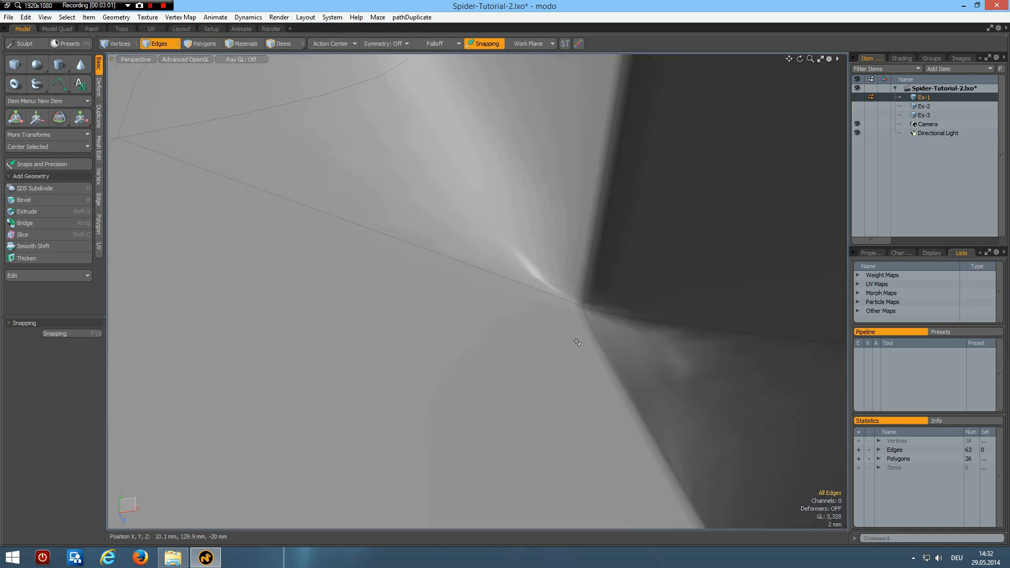
scroll(577, 342, "down", 5)
left_click_drag(568, 345, 564, 321, "alt")
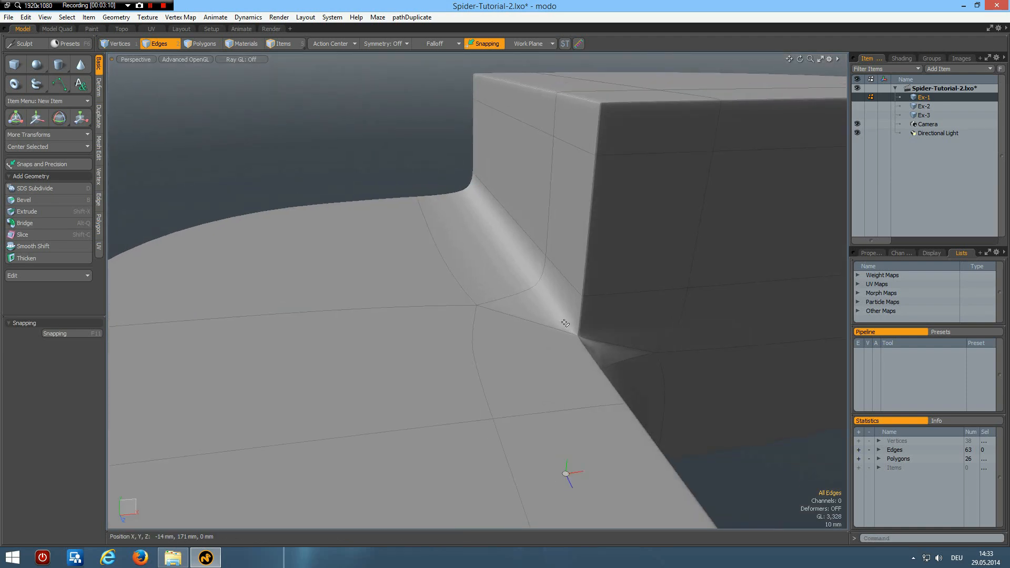
mouse_move(586, 345)
left_mouse_down("alt")
mouse_move(547, 331)
mouse_move(590, 340)
left_mouse_up("alt")
scroll(574, 332, "up", 5)
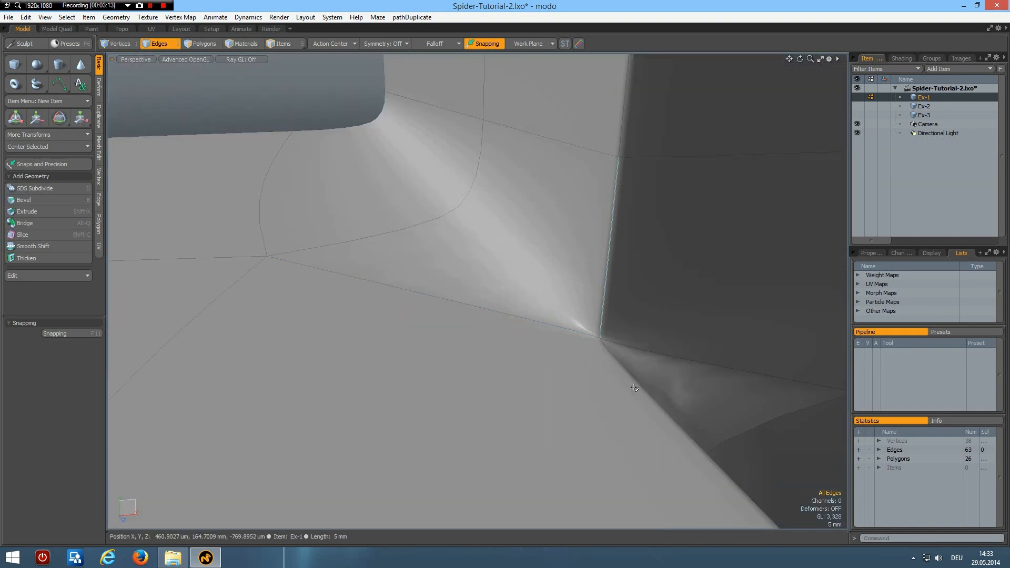
- Turn off subdivision smoothing and inspect the control mesh around the sliced inner corner
key("Tab")
scroll(667, 366, "down", 2)
scroll(666, 366, "up", 1)
scroll(667, 365, "down", 1)
scroll(667, 365, "up", 1)
left_click_drag(644, 371, 617, 368, "alt")
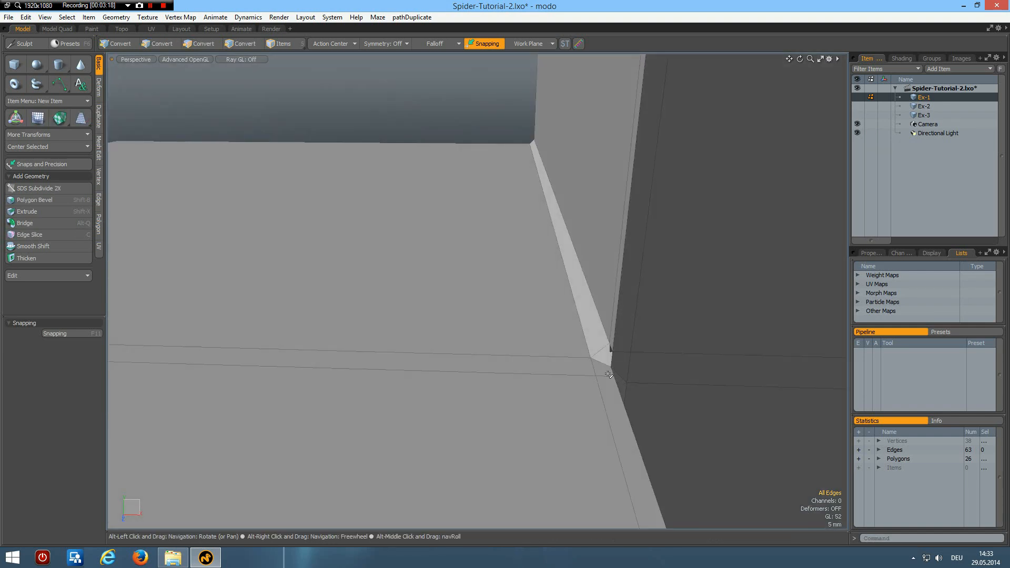
- Add edge loops with Add Loop close to both sides of the inner corner's edges, on the top and side faces
key("alt")
key("alt+l")
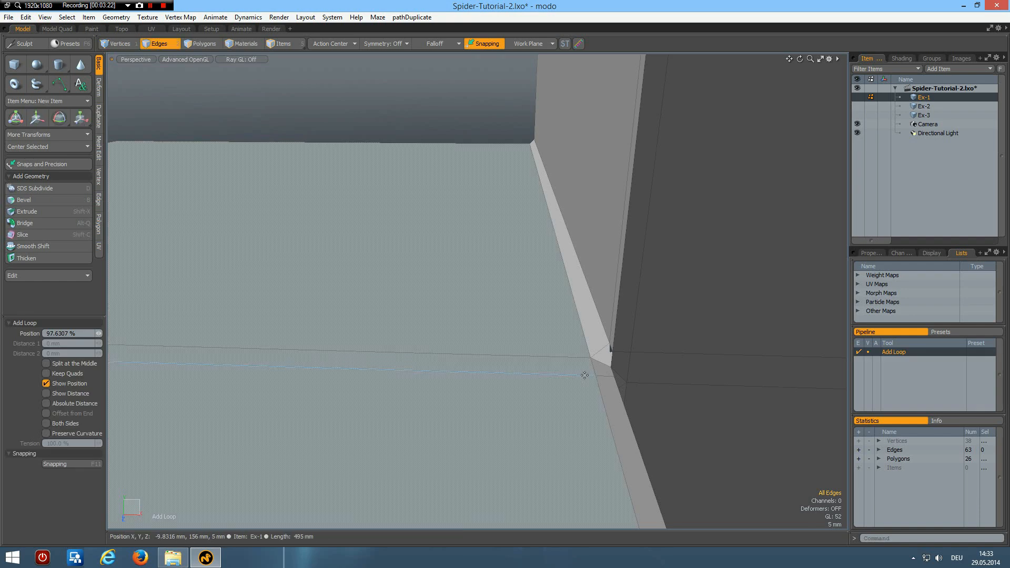
left_click(581, 377)
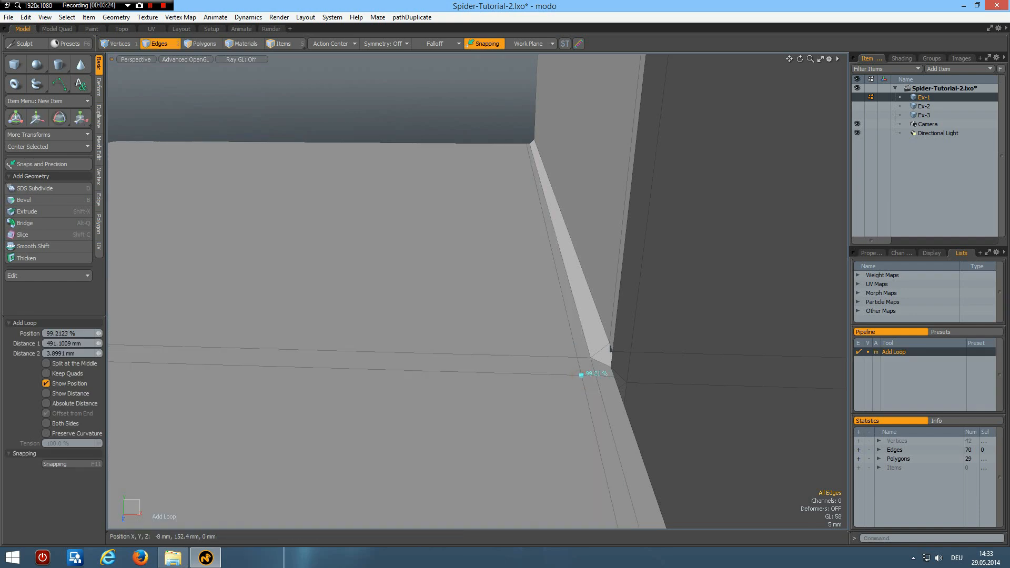
left_click_drag(581, 375, 576, 375)
left_click(571, 350, "shift")
left_click(615, 338)
left_click(614, 337)
left_click(643, 350)
left_click_drag(631, 384, 586, 414, "alt")
left_click(531, 408)
key("space")
- Turn on subdivision smoothing and inspect the inner corner's shading from near and far
scroll(460, 267, "down", 3)
key("Tab")
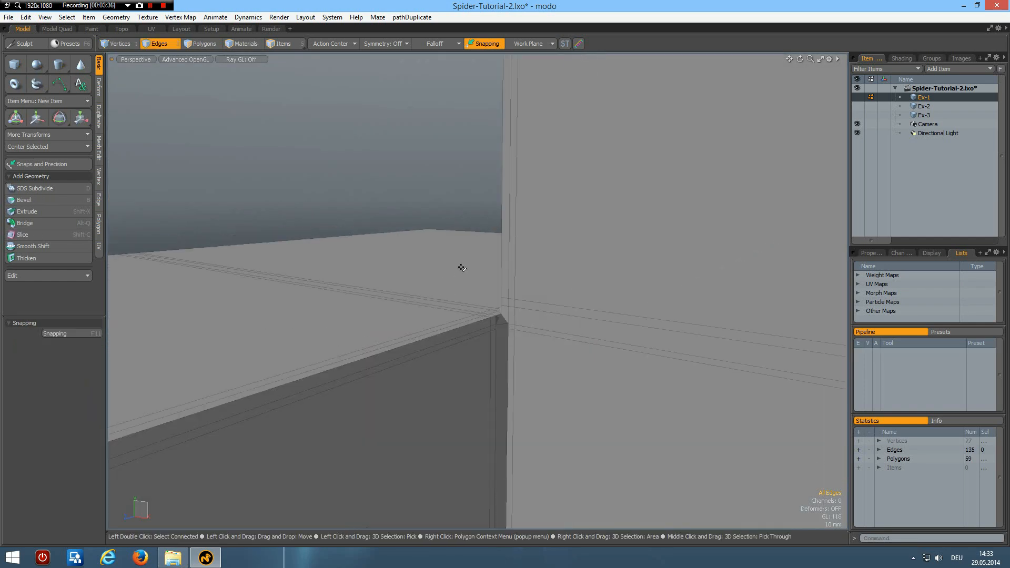
left_click_drag(424, 239, 546, 317, "alt")
scroll(511, 258, "down", 3)
scroll(507, 270, "up", 8)
scroll(547, 316, "up", 4)
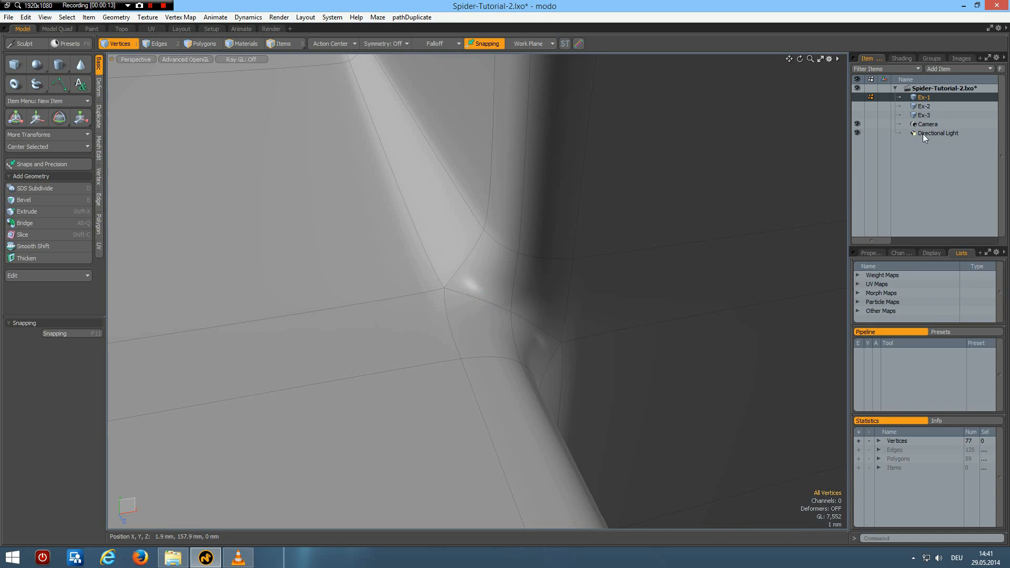
- Switch to the Ex-2 mesh and frame the whole curved shape with its straight arm
left_click(924, 107)
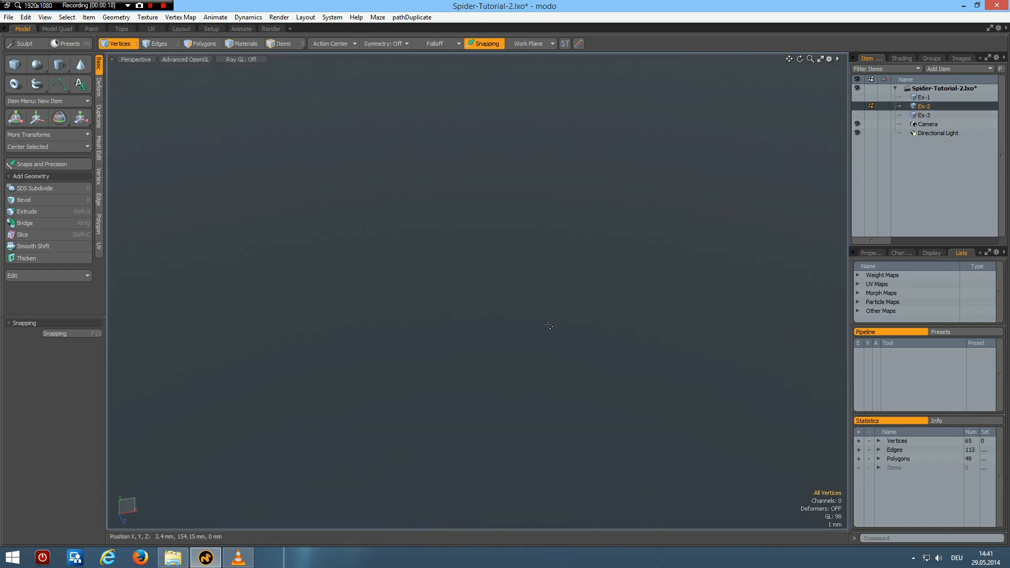
key("a")
left_click_drag(528, 274, 400, 326, "alt")
scroll(521, 295, "up", 5)
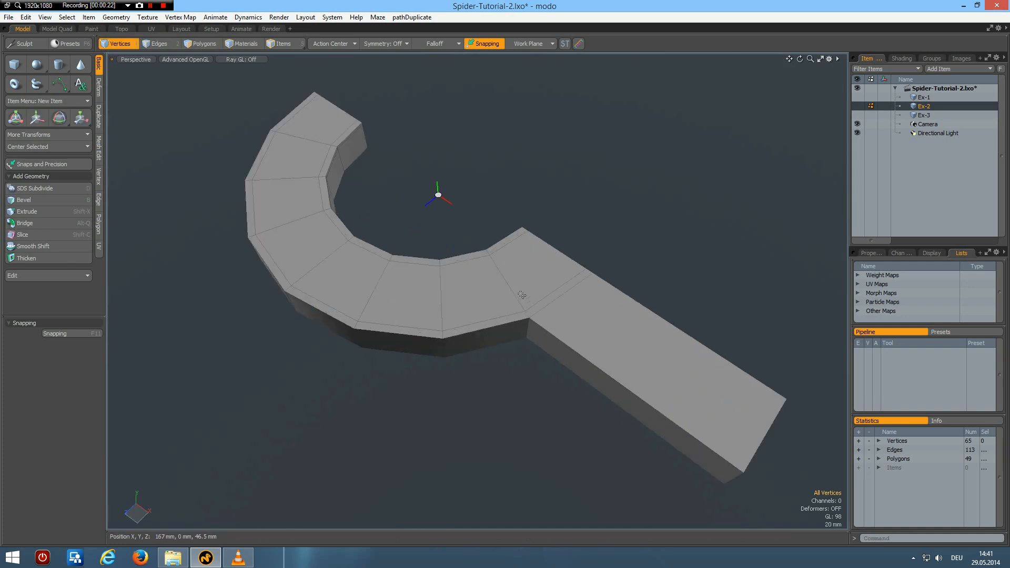
left_click_drag(538, 233, 587, 269, "alt")
- Try extruding the straight arm's top polygon 38.5 mm upward, directly from the junction with the curved part
key("3")
left_click(591, 260)
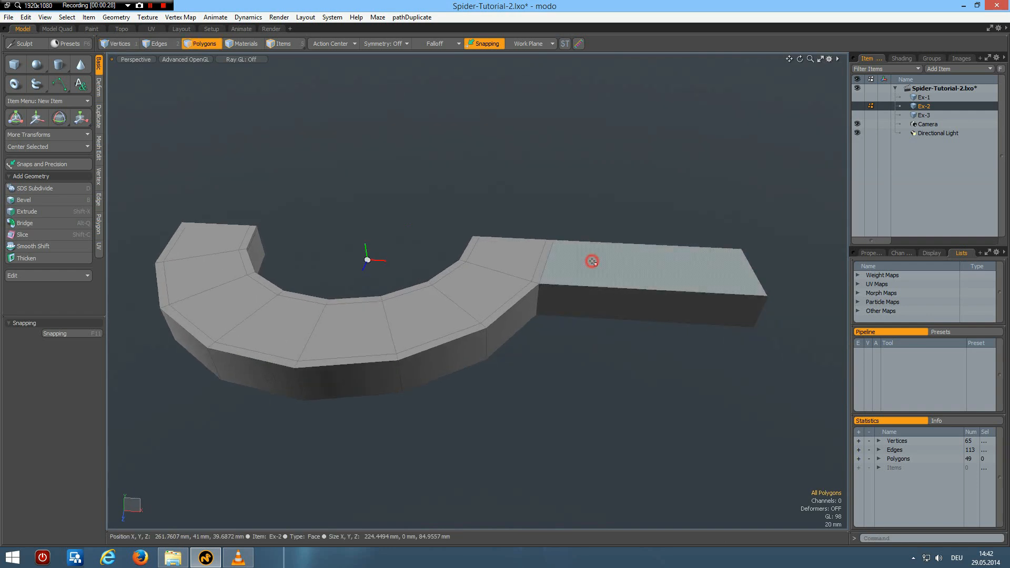
key("shift+x")
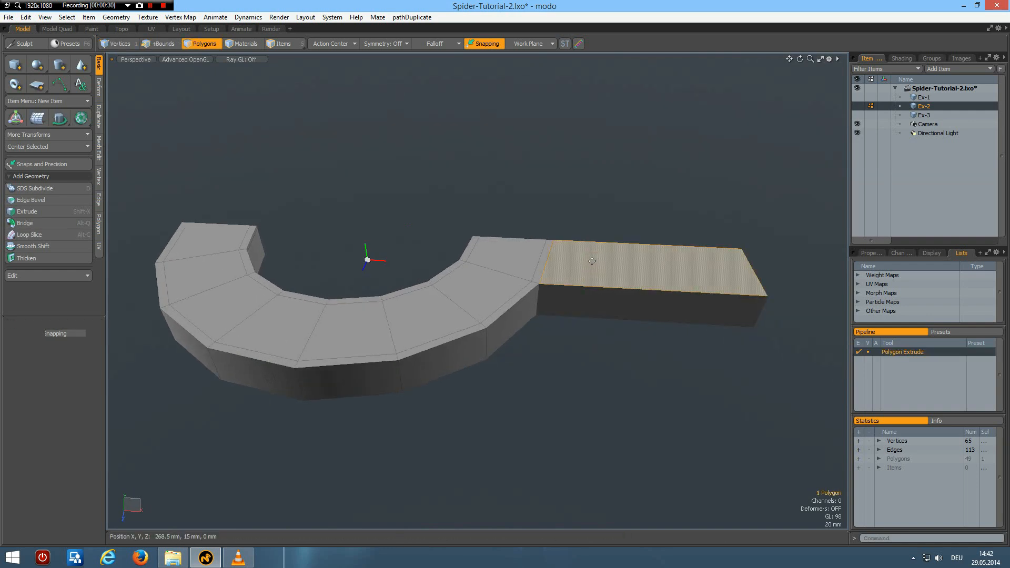
left_click_drag(655, 236, 658, 192)
left_click_drag(577, 313, 648, 275, "alt")
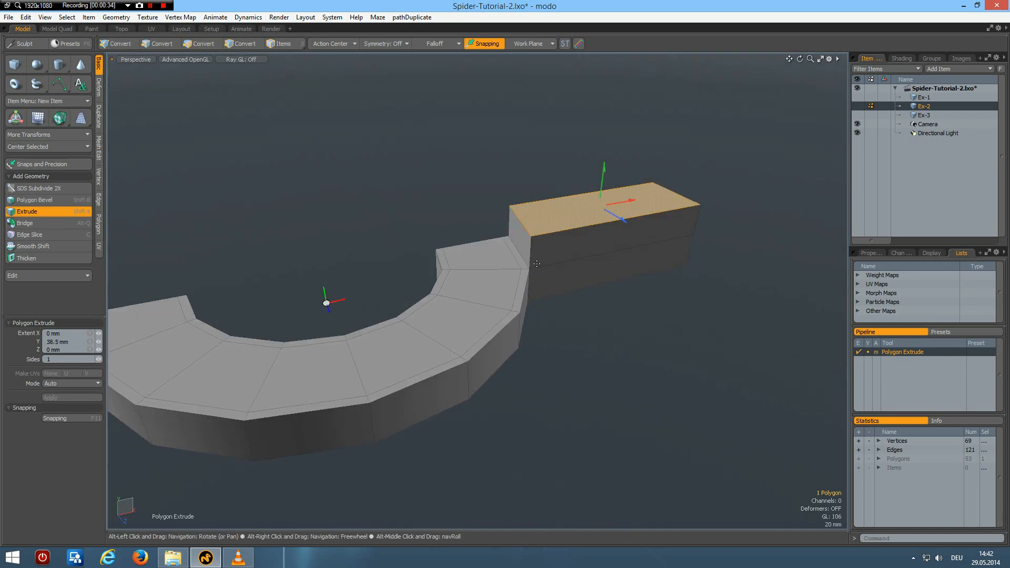
scroll(513, 288, "up", 4)
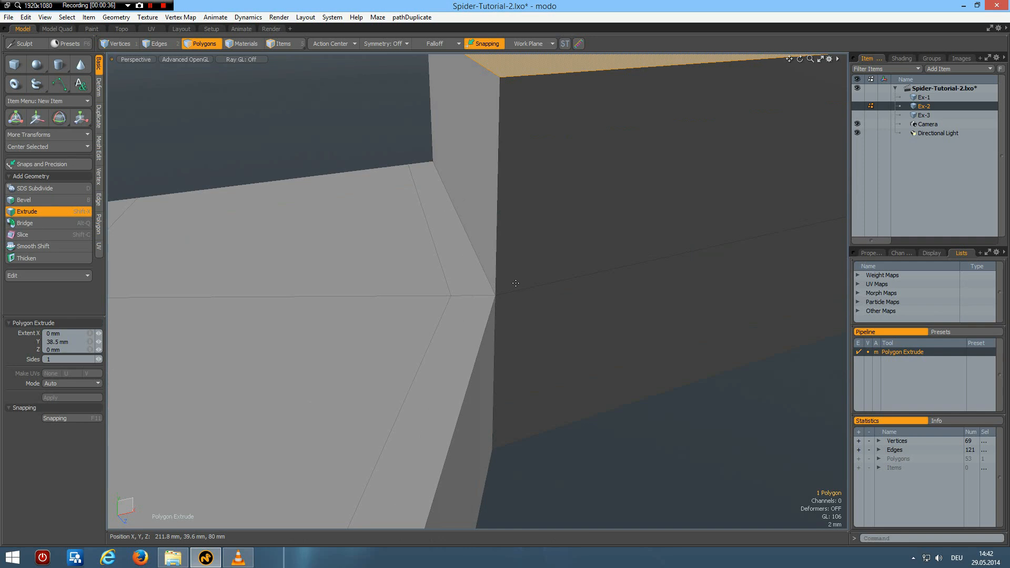
scroll(516, 283, "down", 2)
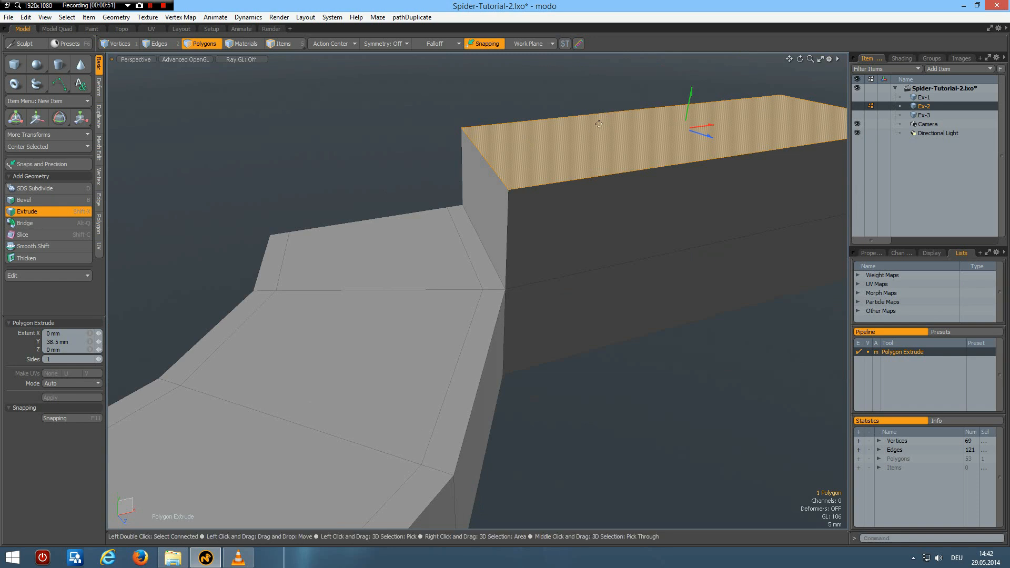
- Undo the top polygon's extrusion, remove its leftover geometry and clear the polygon selection
key("ctrl+z")
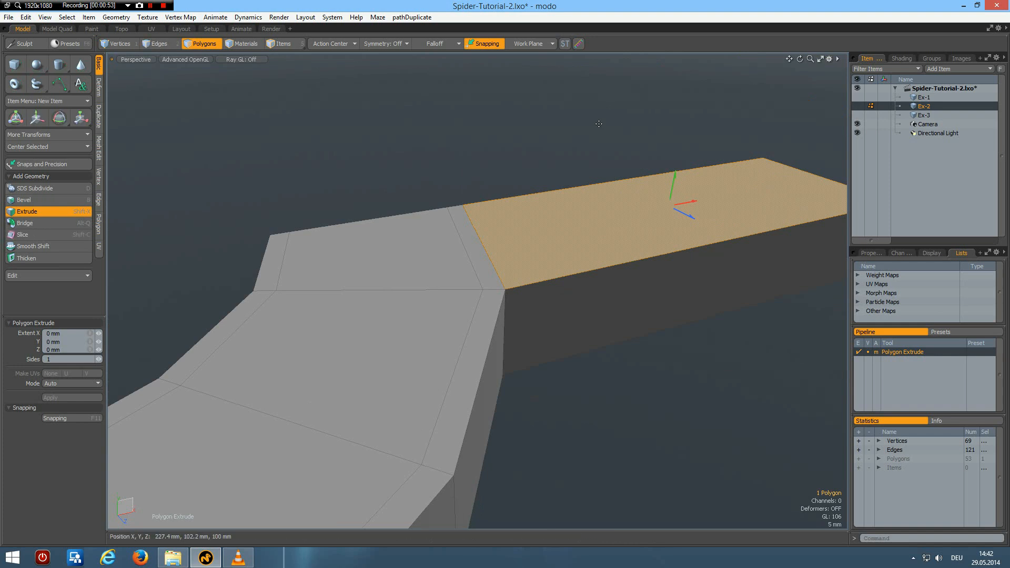
key("space")
left_click(556, 378)
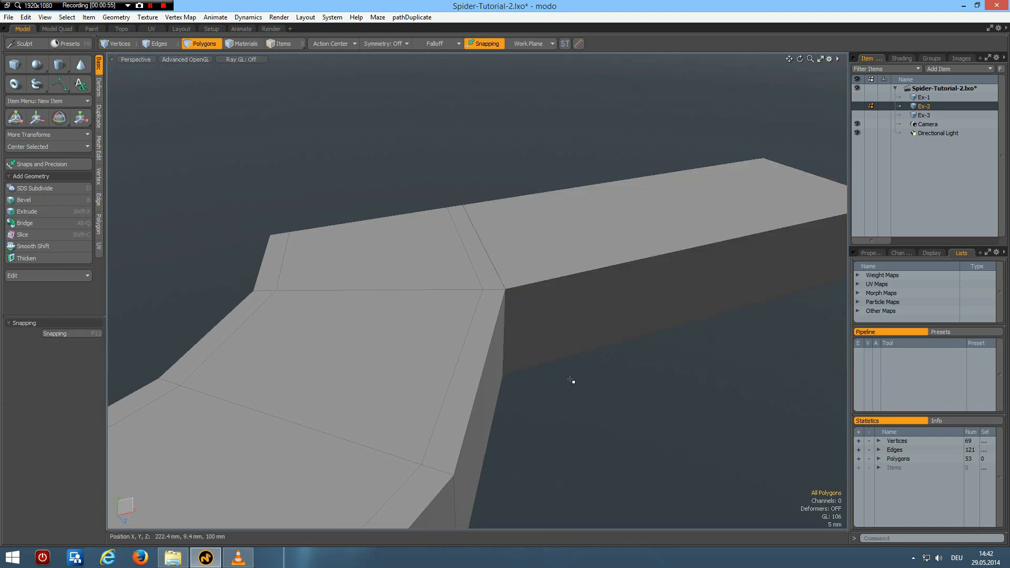
key("ctrl+shift+c")
key("Return")
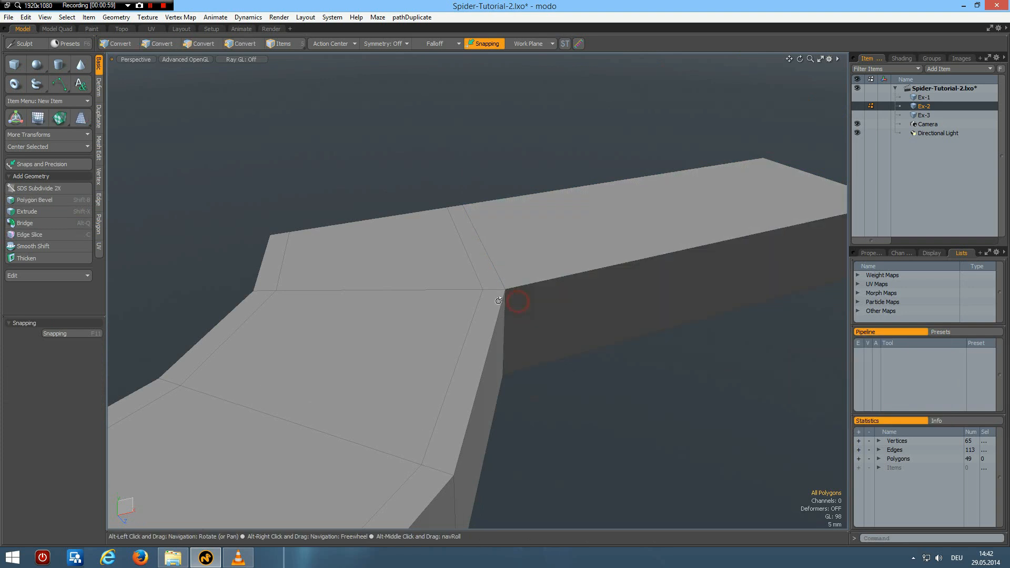
- Add an edge loop across the straight arm, about 18 mm away from its junction with the curved part
left_click_drag(503, 301, 511, 302, "alt")
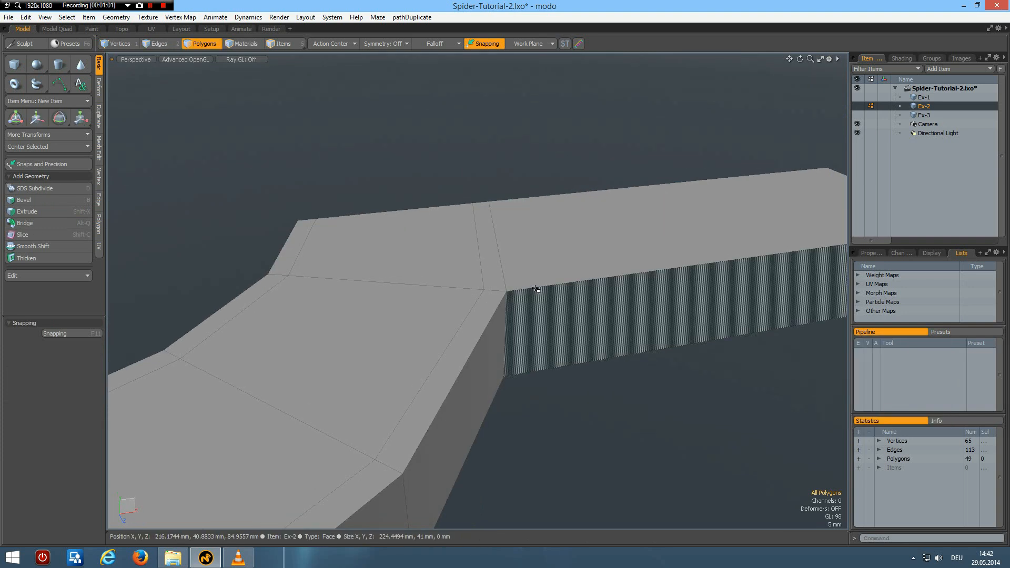
key("alt+l")
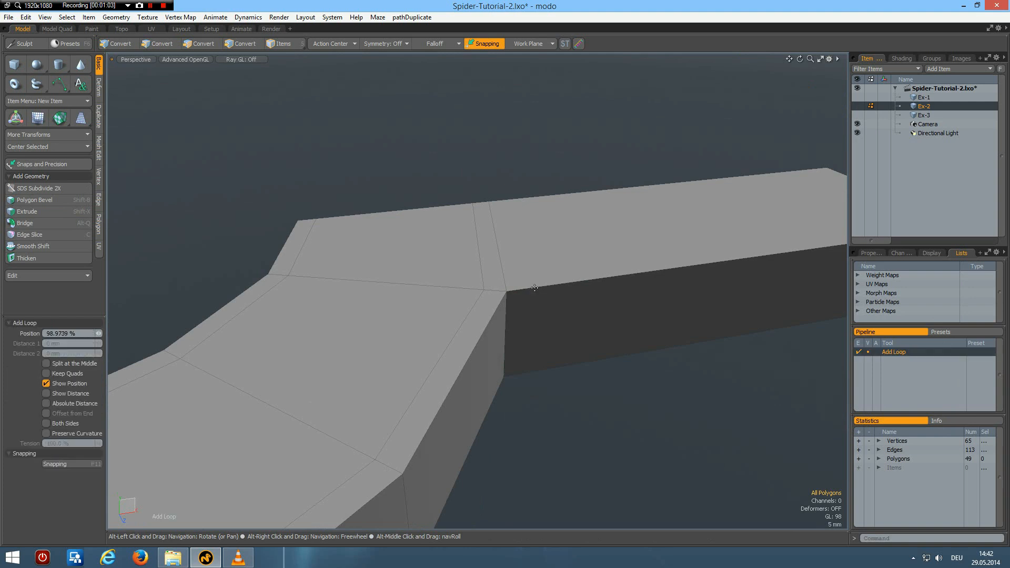
left_click(534, 287)
left_click_drag(534, 288, 510, 290)
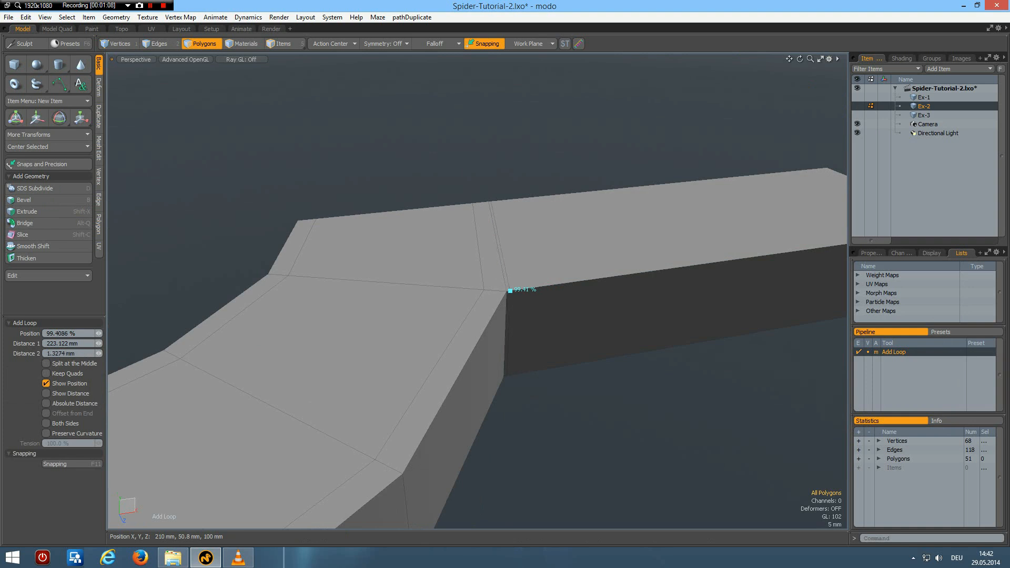
left_click_drag(509, 291, 552, 284)
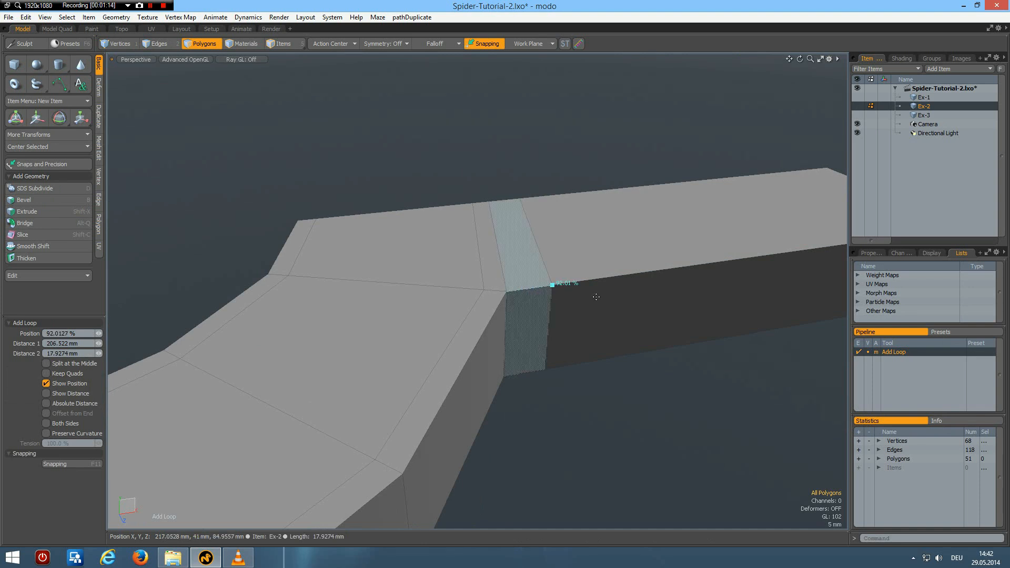
key("space")
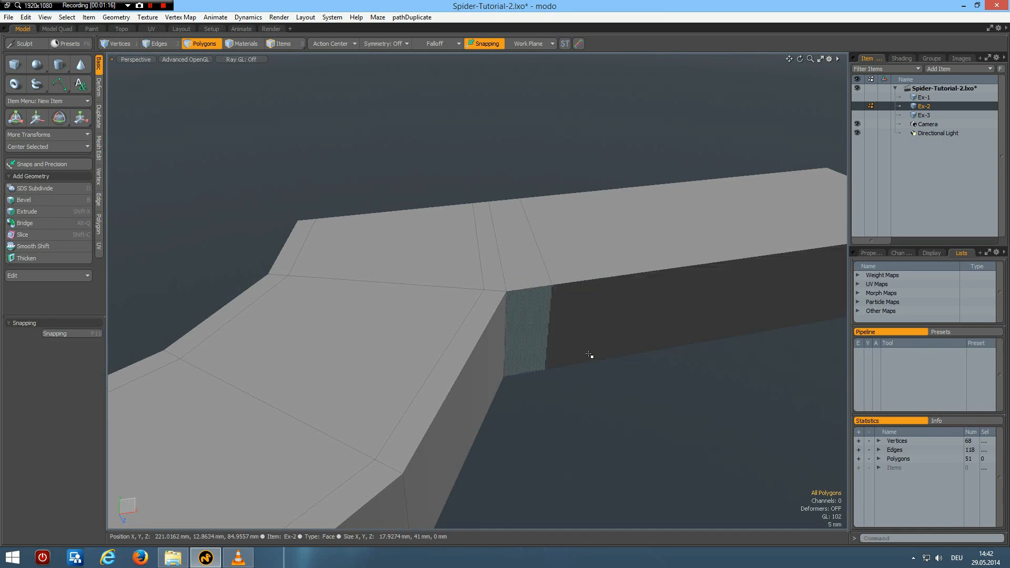
- Extrude the straight arm's large top polygon beyond the new loop 19.2 mm upward and clear the selection
left_click(607, 244)
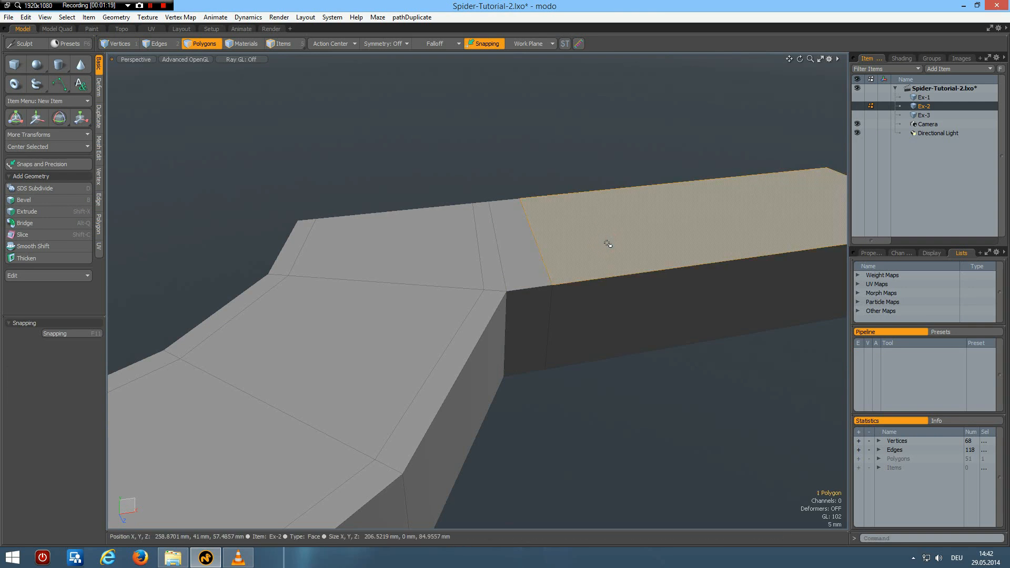
key("shift+x")
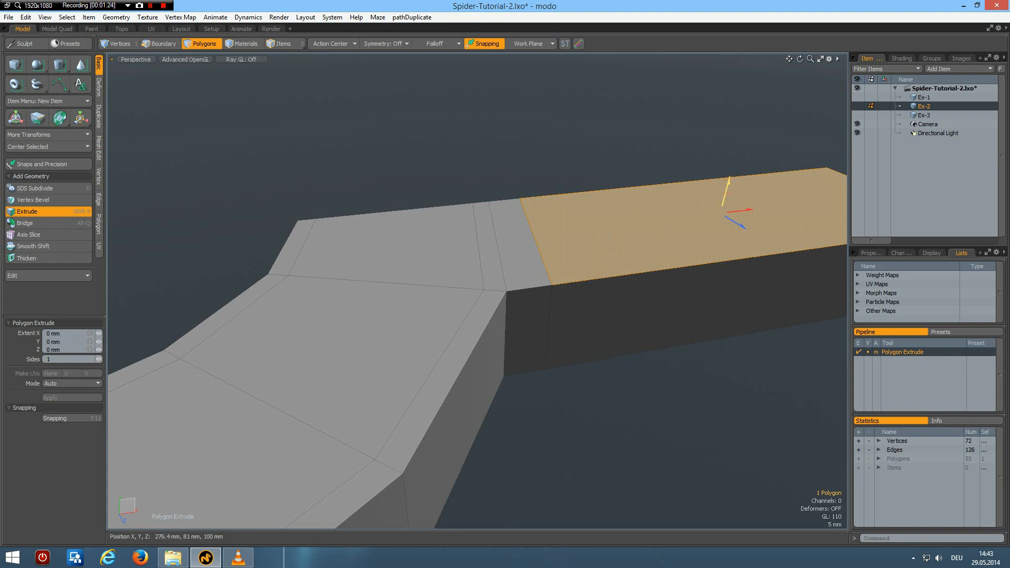
left_click_drag(730, 184, 738, 140)
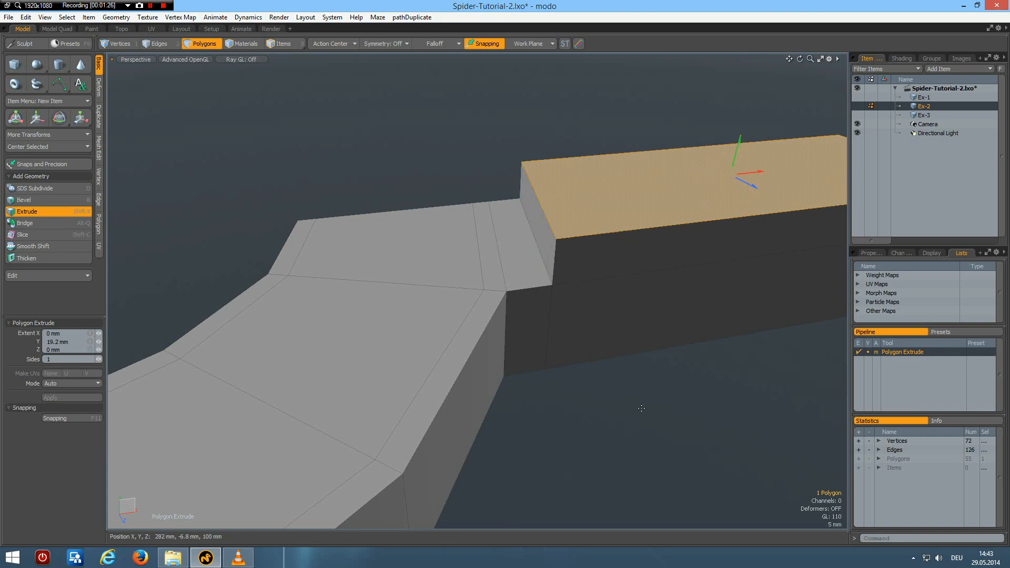
key("space")
left_click(605, 401)
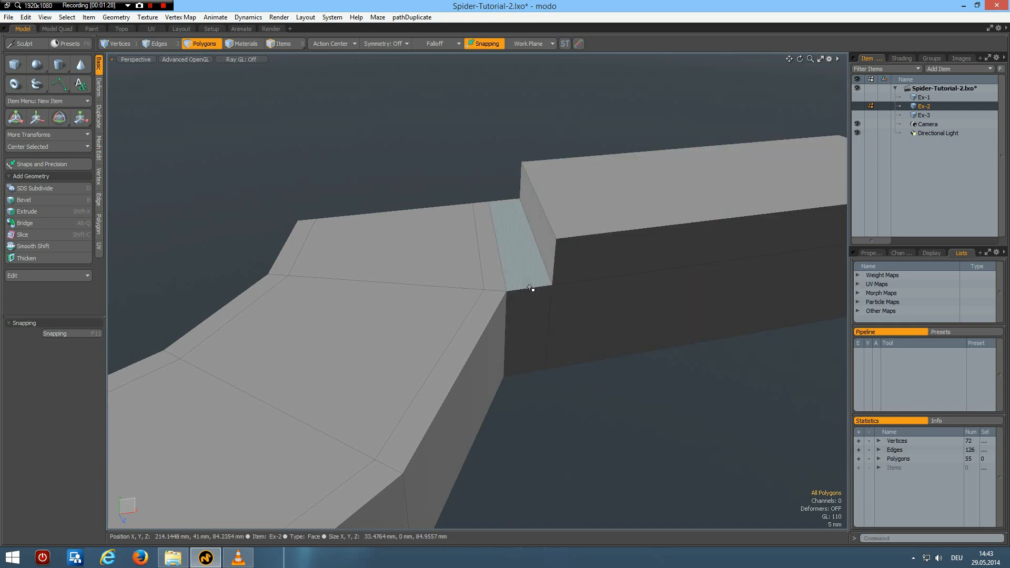
- Select the five edges that meet at the vertex where the raised block meets the arm's front edge
scroll(530, 287, "up", 3)
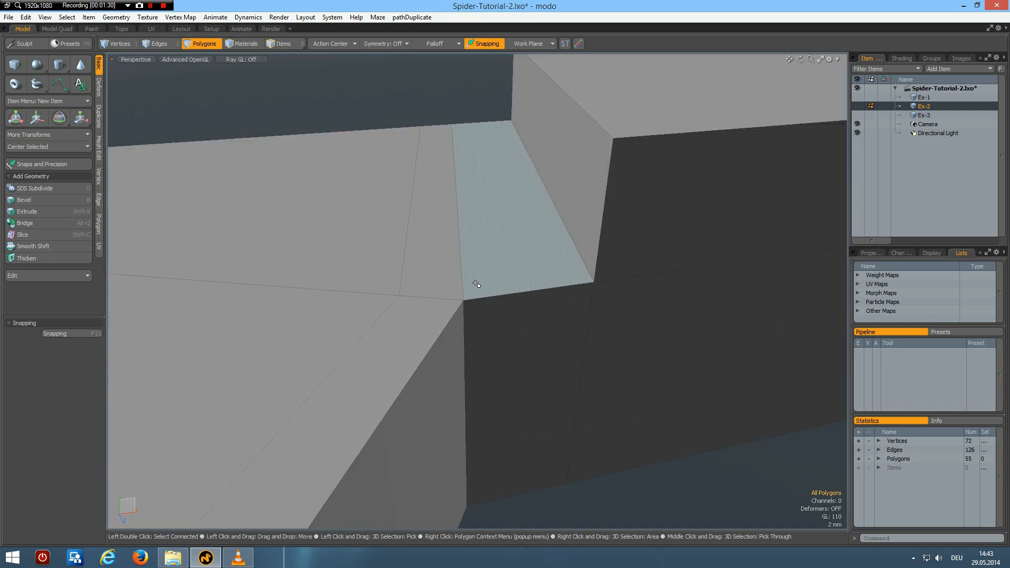
key("2")
mouse_move(472, 283)
left_mouse_down()
mouse_move(448, 311)
mouse_move(488, 324)
mouse_move(535, 256)
mouse_move(553, 249)
mouse_move(570, 311)
mouse_move(629, 295)
mouse_move(608, 236)
mouse_move(635, 225)
left_mouse_up()
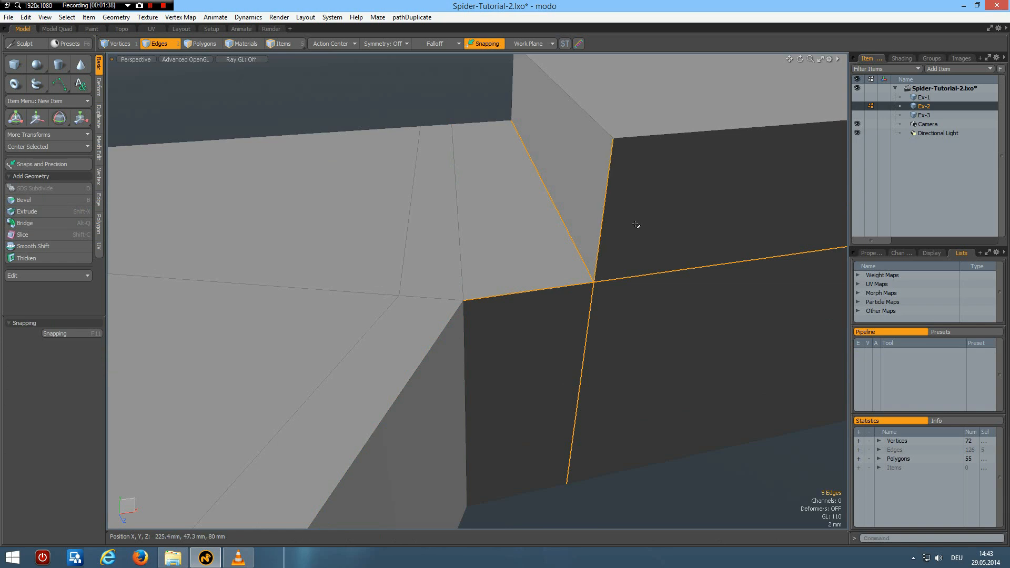
- Delete the raised block's end polygon and the adjoining long polygon on its rear side
scroll(636, 224, "down", 5)
left_click_drag(710, 273, 253, 235, "alt")
scroll(546, 241, "down", 8)
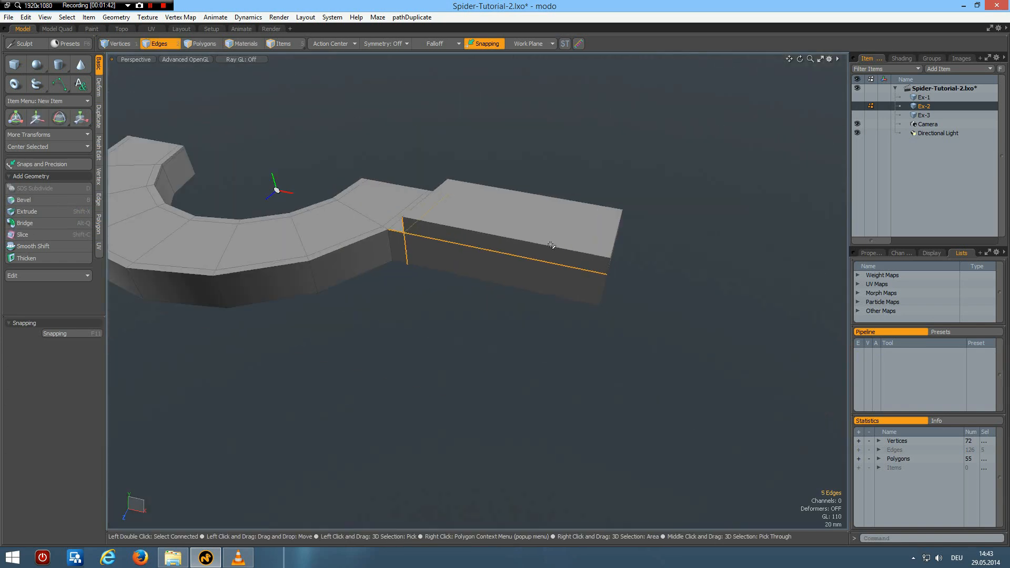
scroll(552, 242, "up", 2)
left_click_drag(577, 234, 536, 295, "alt")
key("3")
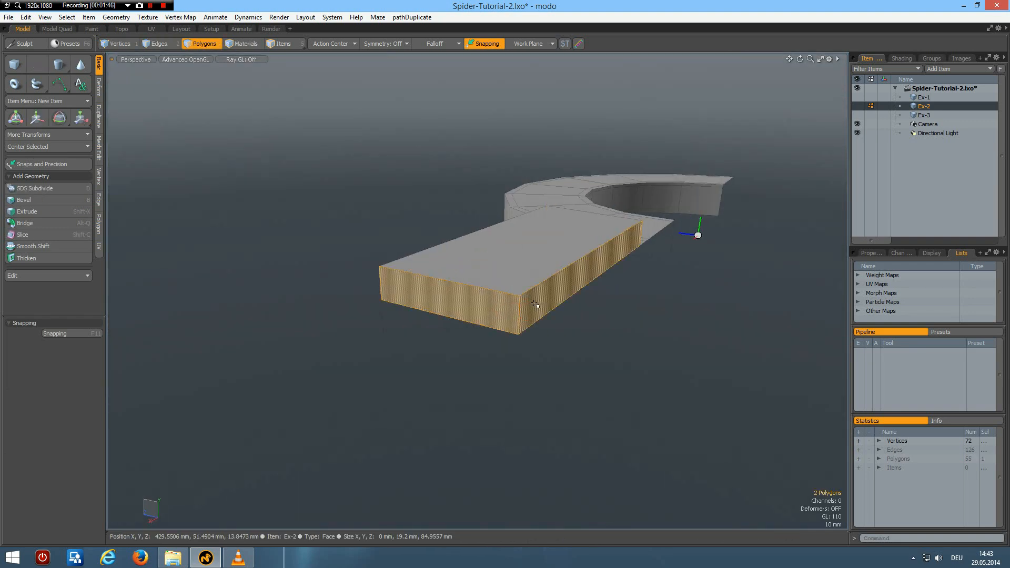
key("Delete")
left_click_drag(388, 199, 615, 206, "alt")
left_click_drag(301, 236, 465, 255, "alt+shift")
scroll(534, 252, "up", 5)
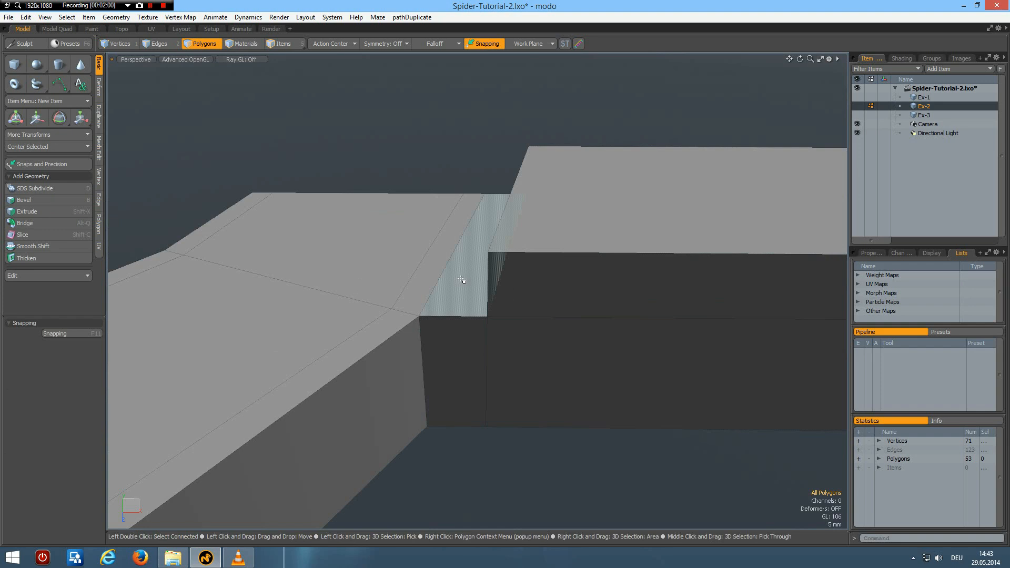
left_click_drag(532, 348, 568, 350, "alt")
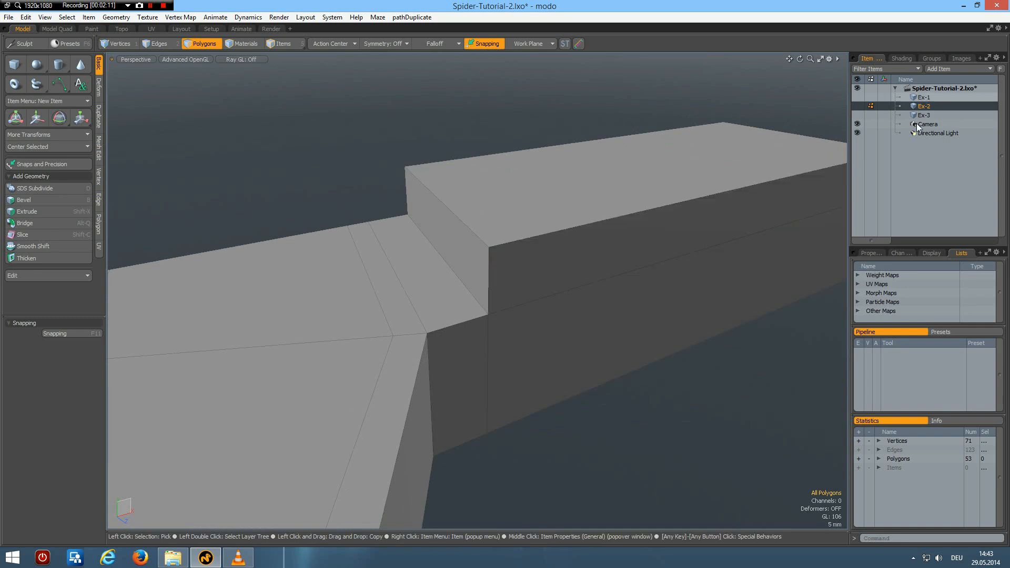
- Switch to the Ex-3 mesh and turn on subdivision smoothing for its overhanging wedge shape
left_click(921, 115)
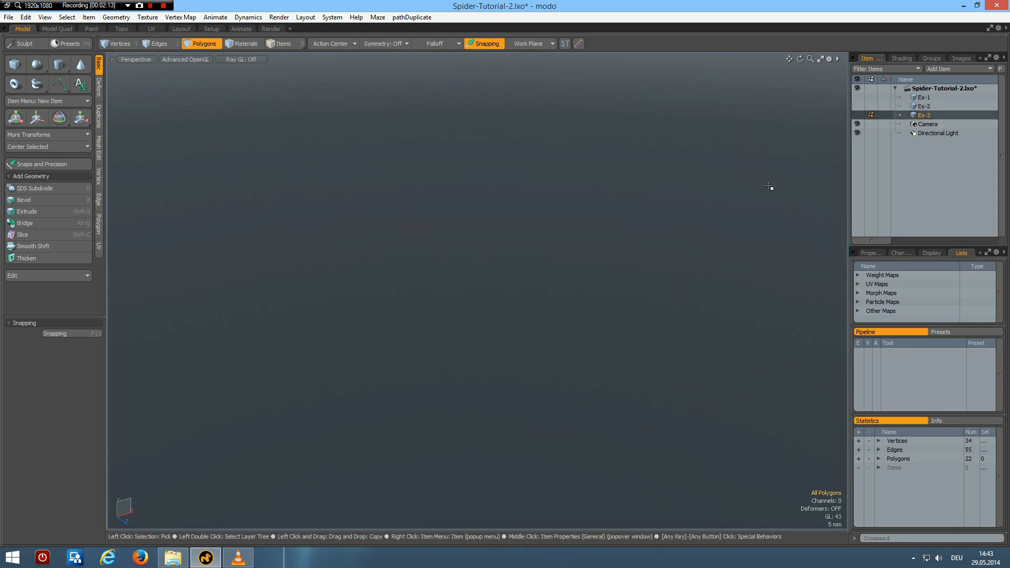
left_click_drag(561, 262, 441, 271, "alt")
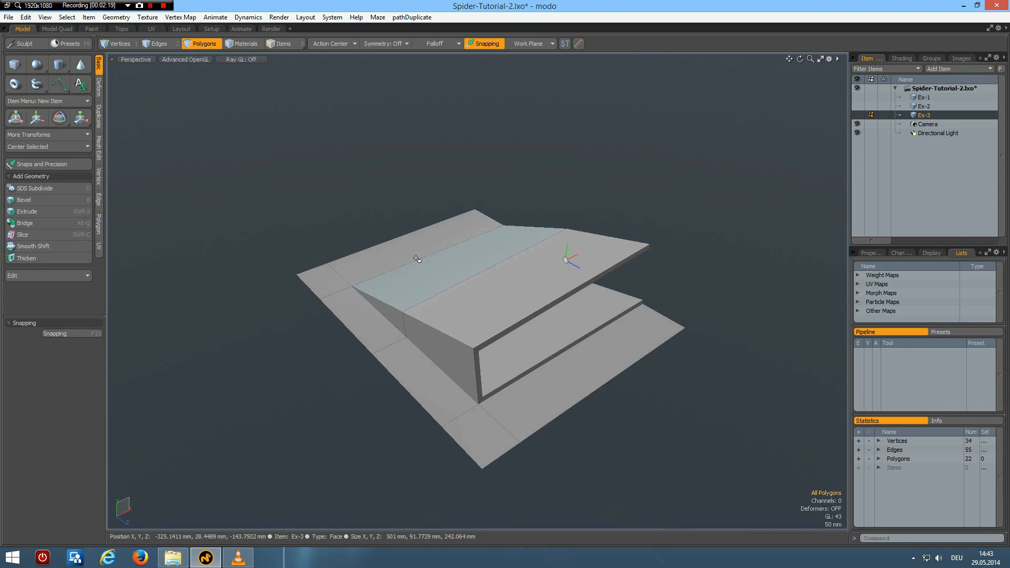
mouse_move(439, 299)
left_mouse_down("alt")
mouse_move(553, 276)
mouse_move(357, 273)
mouse_move(450, 295)
left_mouse_up("alt")
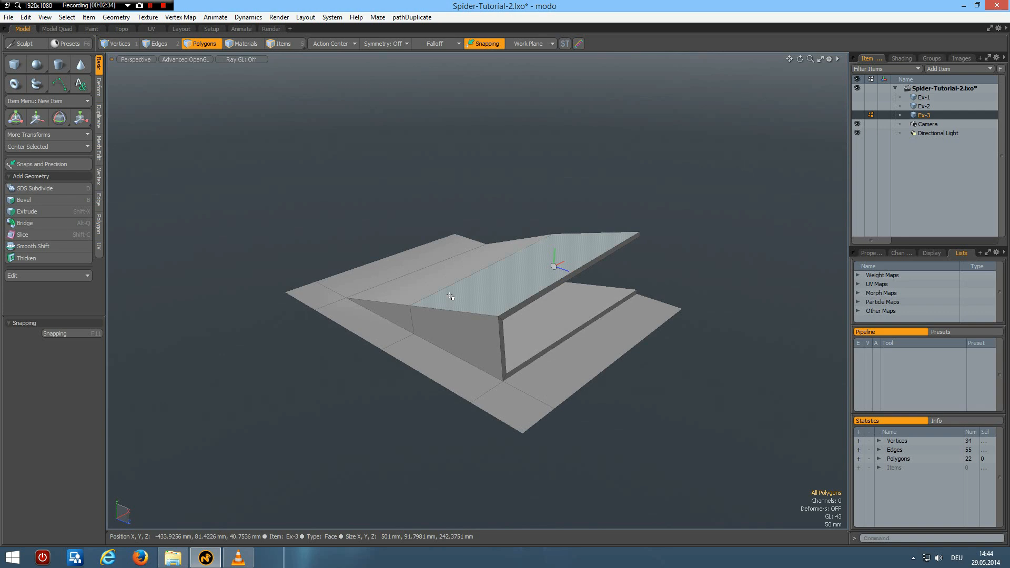
left_click_drag(509, 275, 476, 371, "alt")
scroll(475, 365, "up", 5)
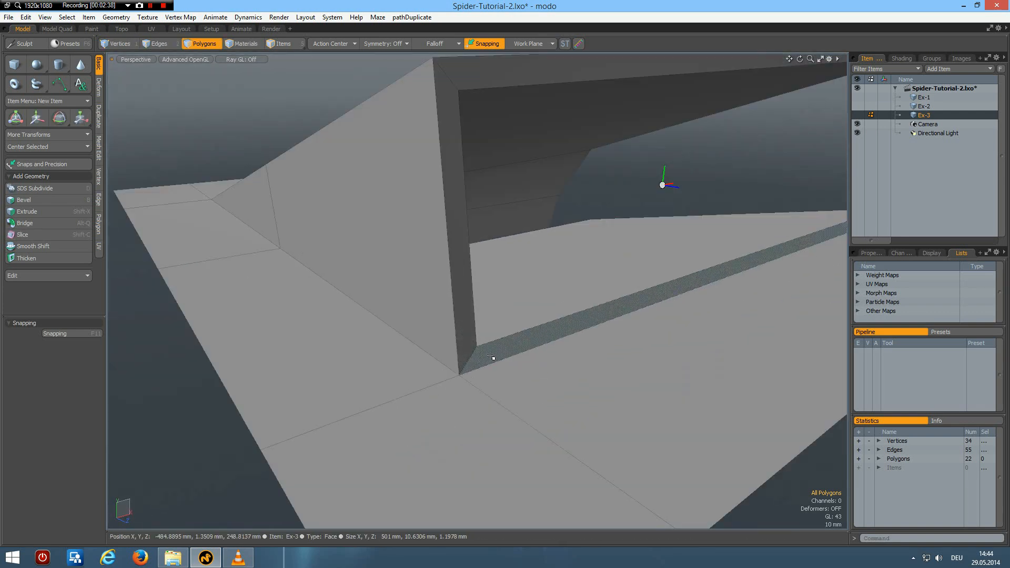
scroll(484, 360, "down", 2)
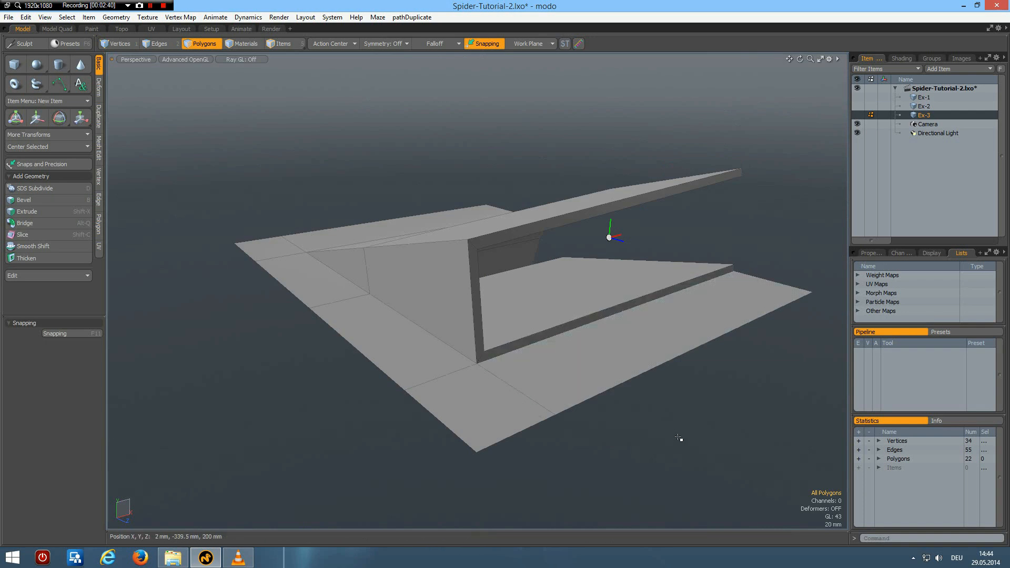
key("Tab")
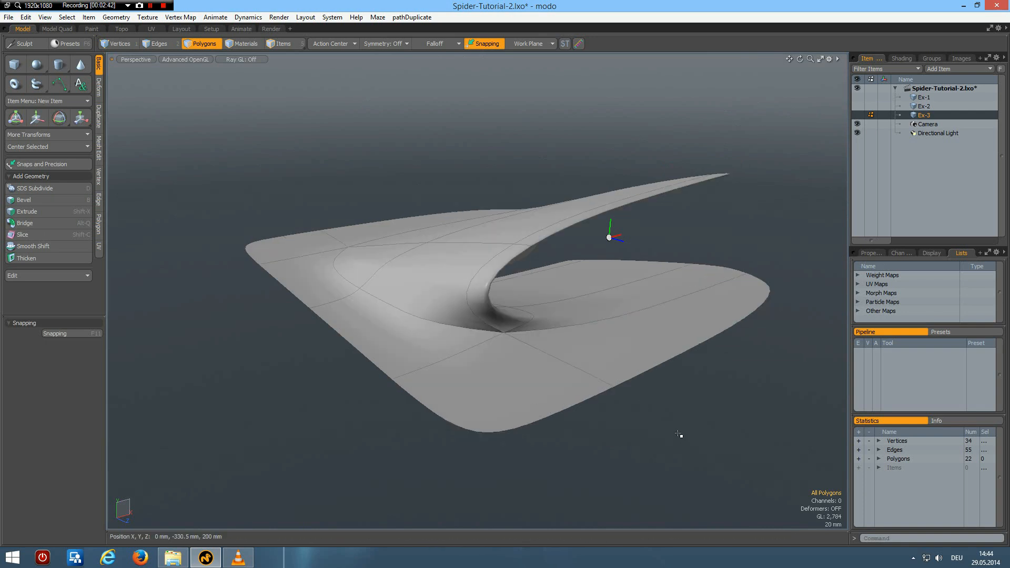
- Select the six edges that meet at the vertex in the open front corner beneath the wedge
left_click_drag(539, 334, 476, 333, "alt")
scroll(476, 333, "up", 2)
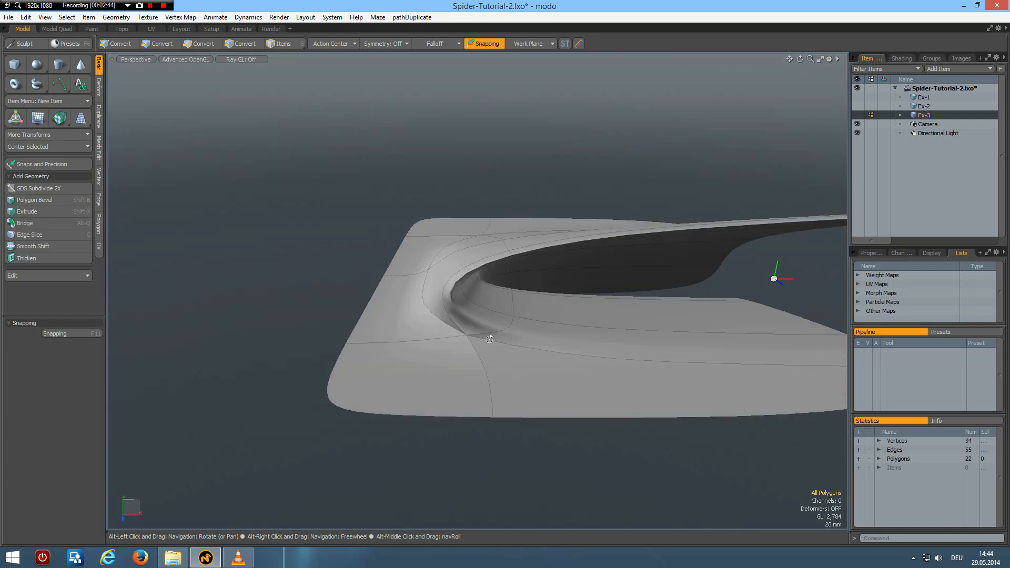
scroll(489, 339, "up", 3)
key("2")
mouse_move(483, 346)
left_mouse_down()
mouse_move(463, 318)
mouse_move(414, 314)
mouse_move(390, 336)
mouse_move(505, 374)
mouse_move(386, 286)
left_mouse_up()
- Select the five edges that meet at the vertex at the wedge's rear base corner, and clear the selection
left_click_drag(444, 180, 505, 223, "alt")
scroll(505, 223, "down", 5)
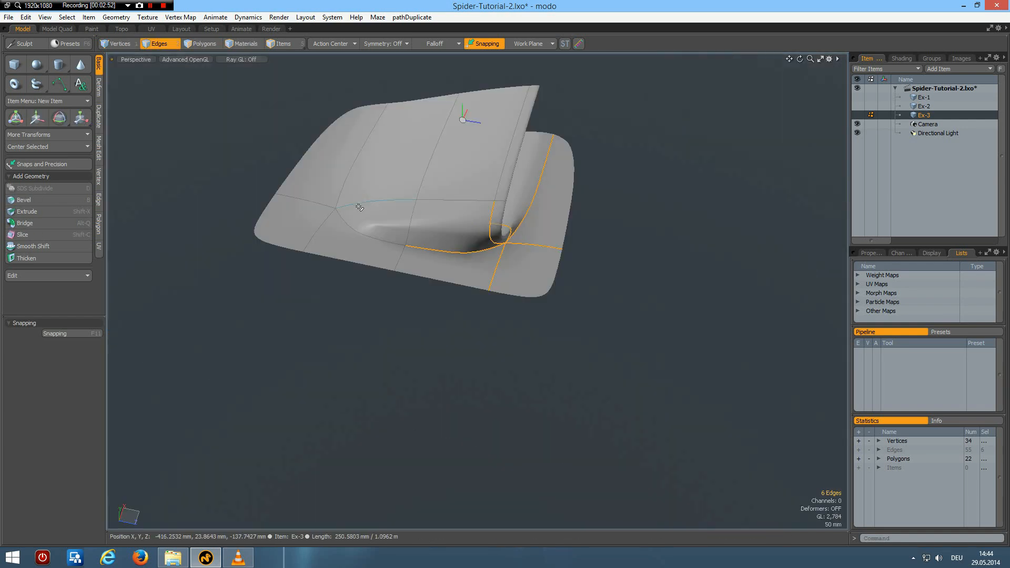
mouse_move(354, 208)
left_mouse_down()
mouse_move(327, 225)
mouse_move(368, 222)
left_mouse_up()
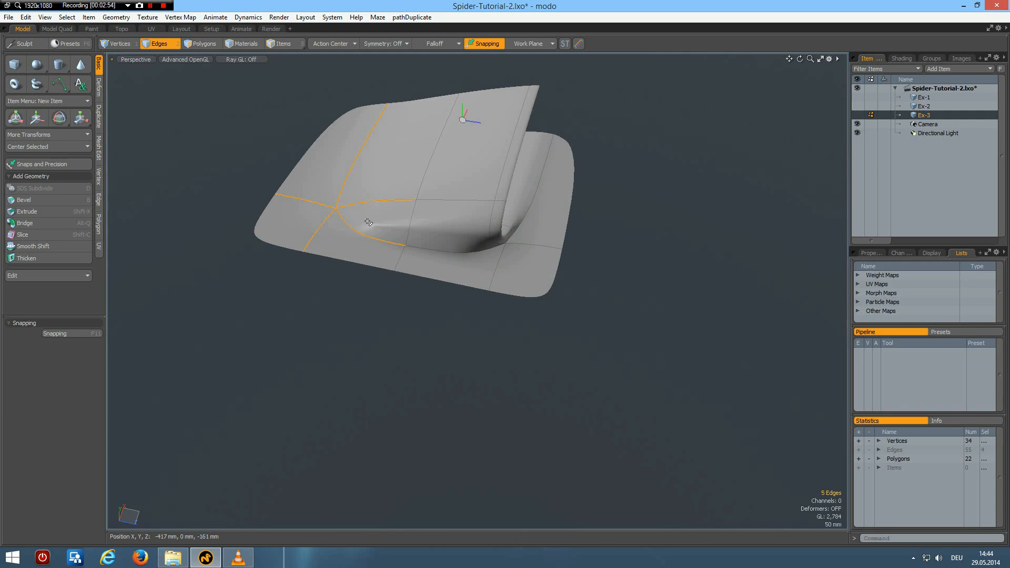
left_click(367, 311)
- Turn off subdivision smoothing and delete the short diagonal edge at the front corner between the upright strip and the lower strip
left_click_drag(453, 318, 305, 282, "alt")
key("Tab")
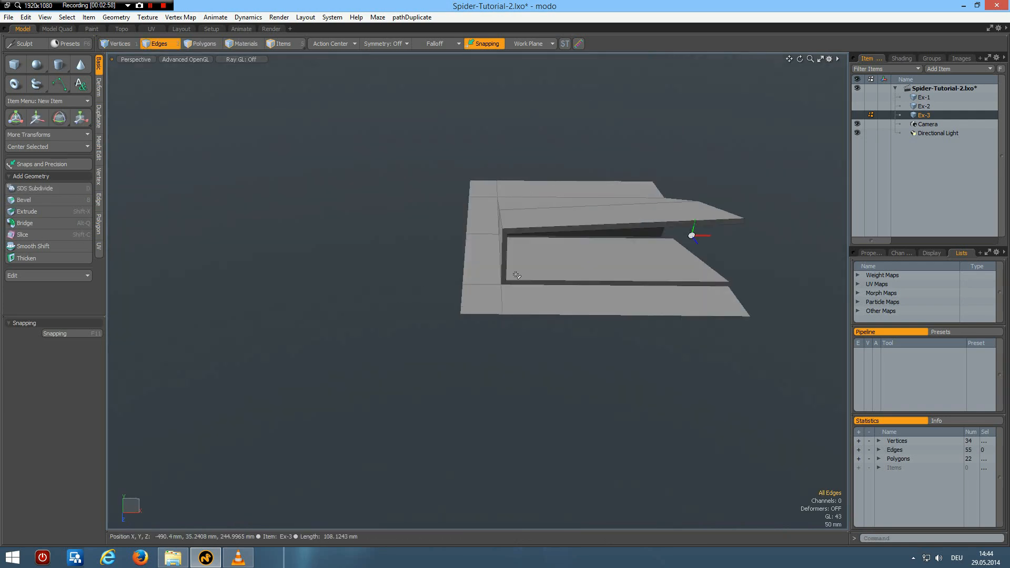
scroll(497, 284, "up", 5)
left_click_drag(538, 256, 516, 275, "alt")
scroll(512, 283, "up", 3)
scroll(511, 283, "up", 1)
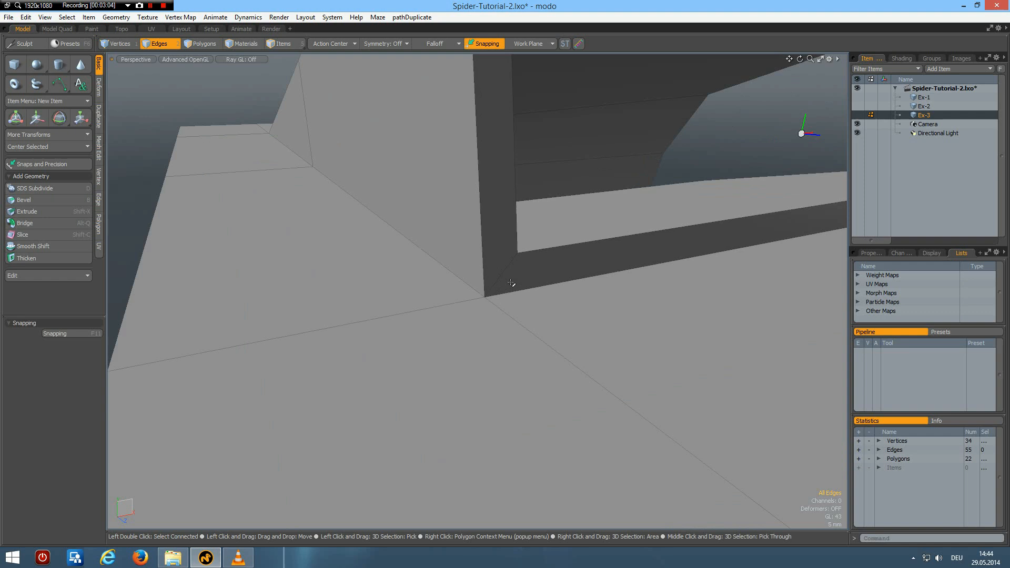
scroll(512, 283, "down", 5)
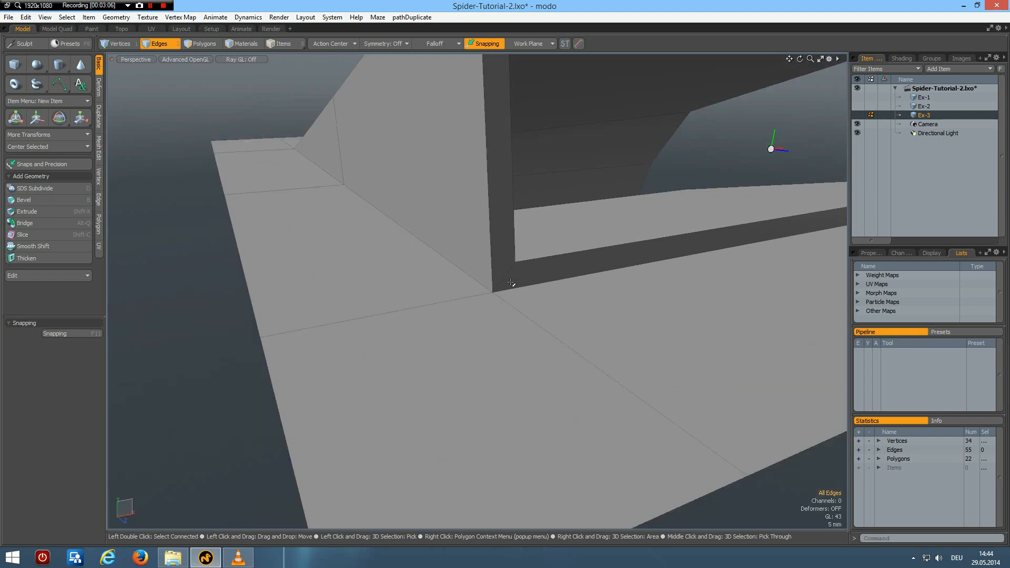
scroll(511, 283, "up", 4)
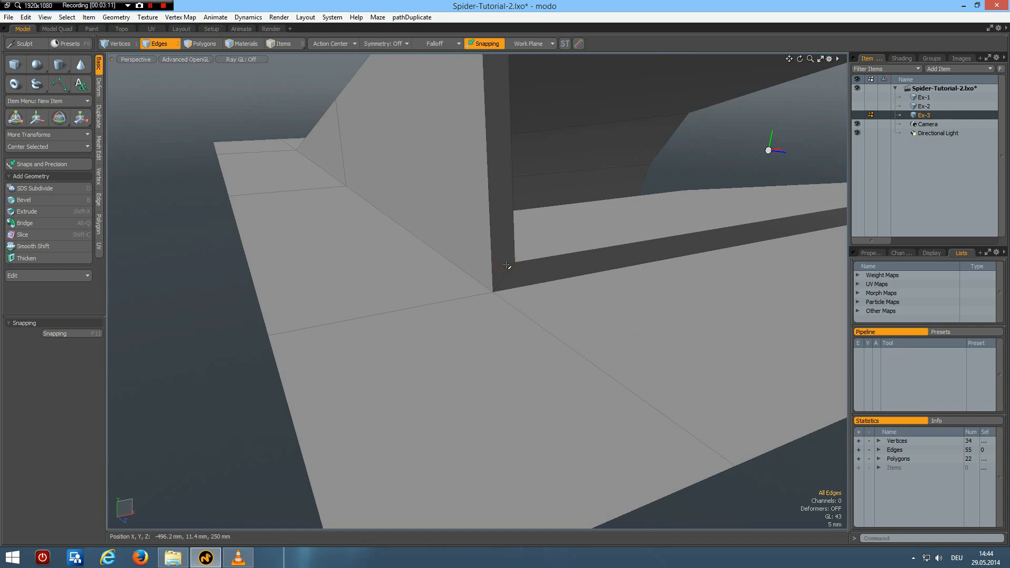
left_click(510, 273)
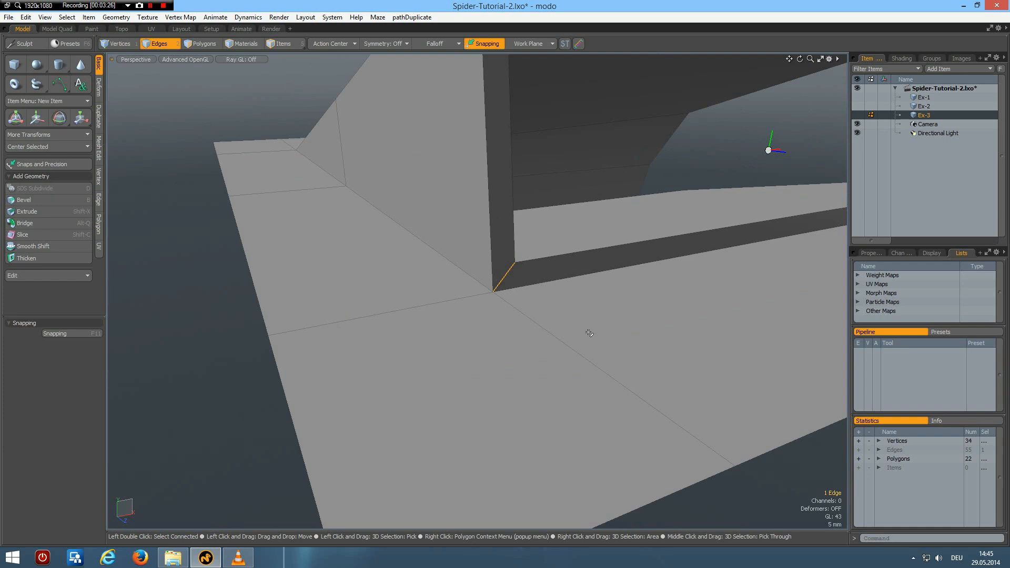
key("Delete")
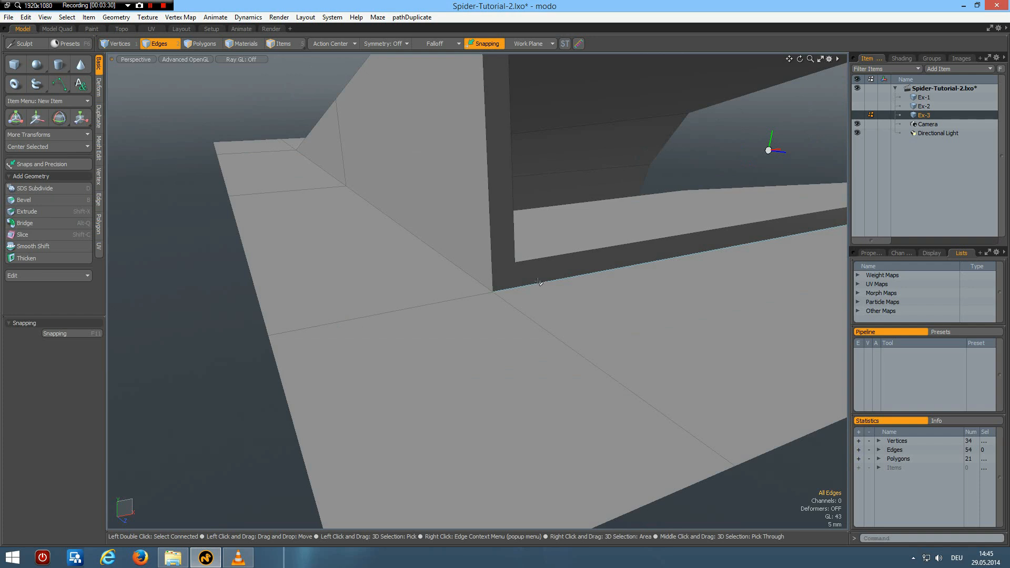
- Edge-slice from the opening's inner corner to 2.5 % along the lower strip's bottom edge and on across the base to its front border
key("alt+c")
left_click(525, 261)
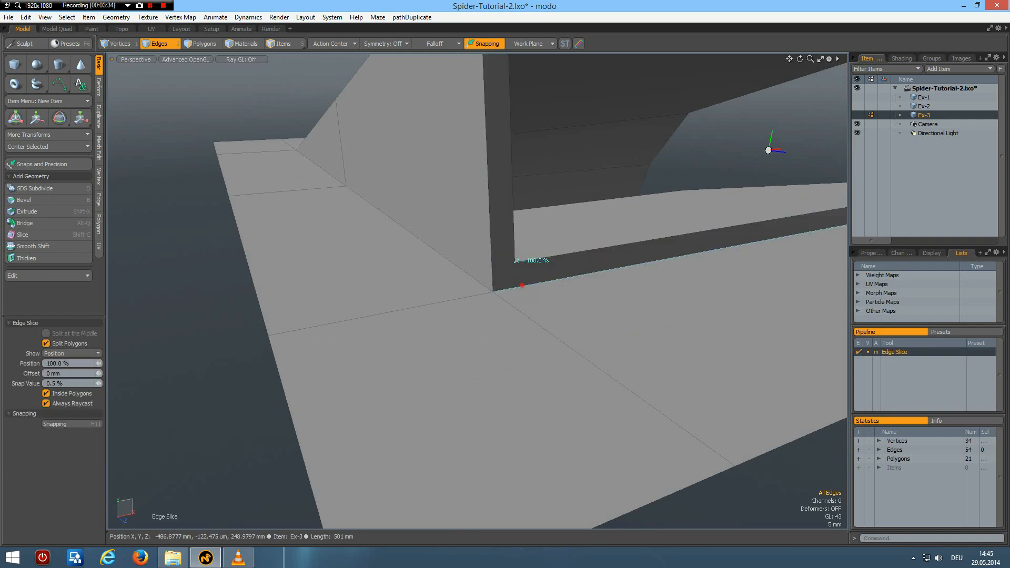
left_click(521, 285)
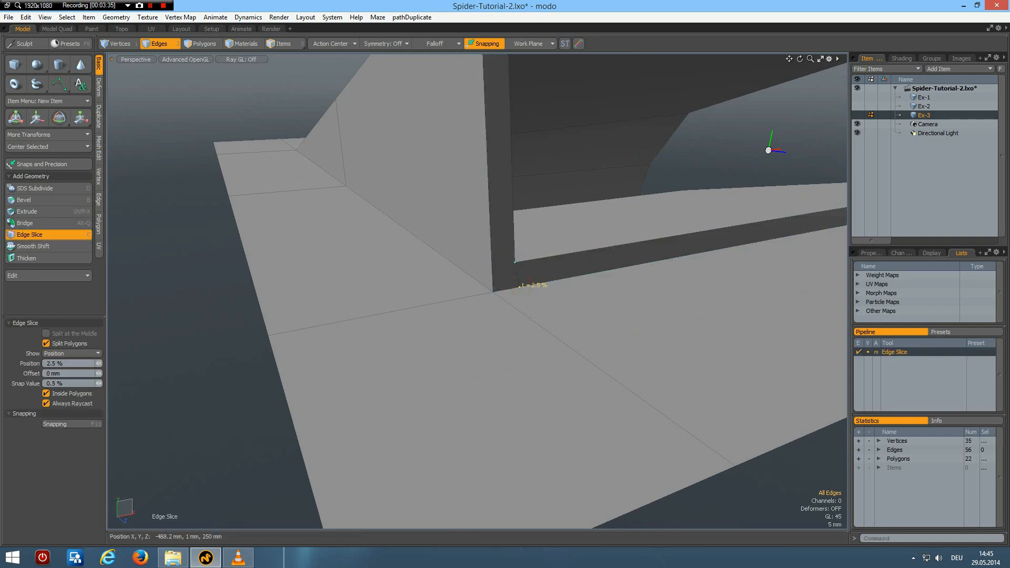
left_click(757, 455)
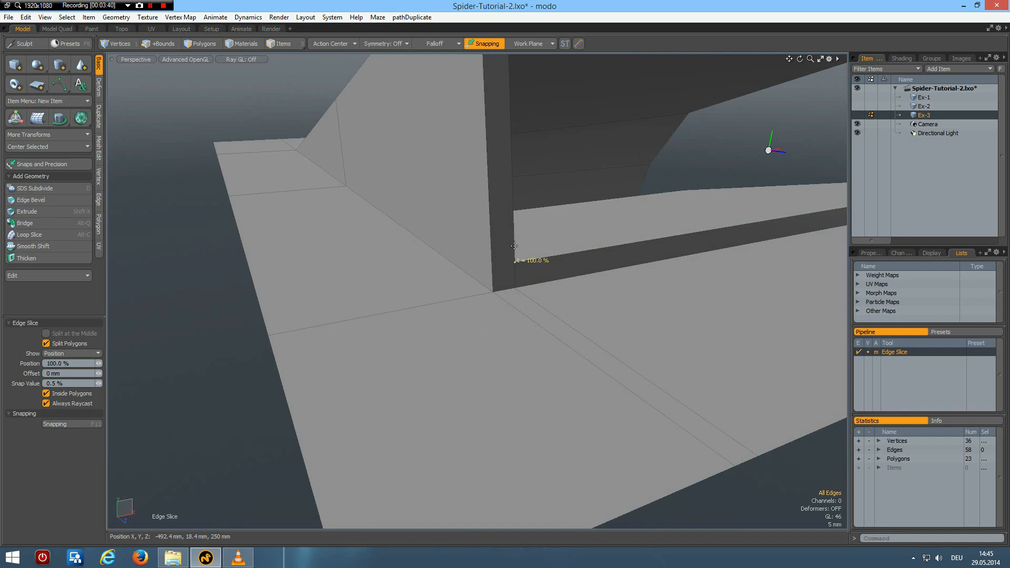
- Edge-slice from the opening's inner corner to 8.5 % up the upright's outer edge and across the side wall to 50 % on its rear edge
left_click(493, 262)
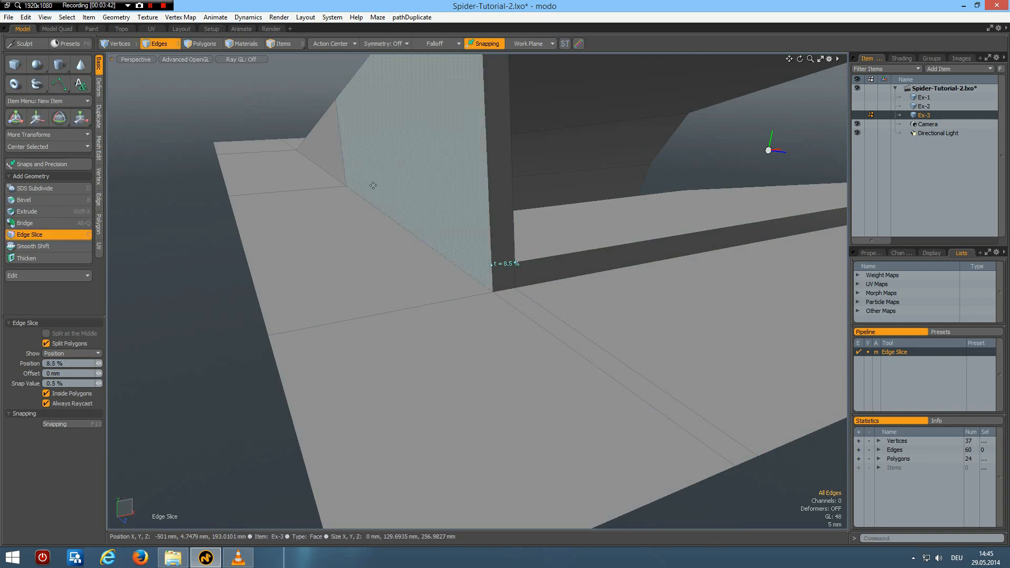
left_click(342, 142)
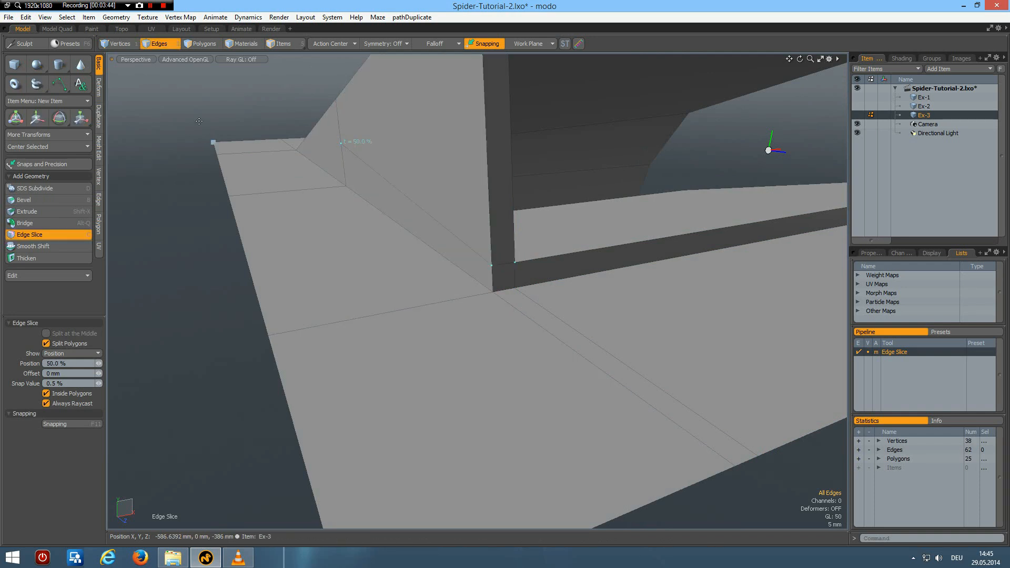
key("space")
- Loop-slice through the short horizontal edge above the corner square with two symmetric slices at 20 %
left_click_drag(575, 314, 492, 313, "alt")
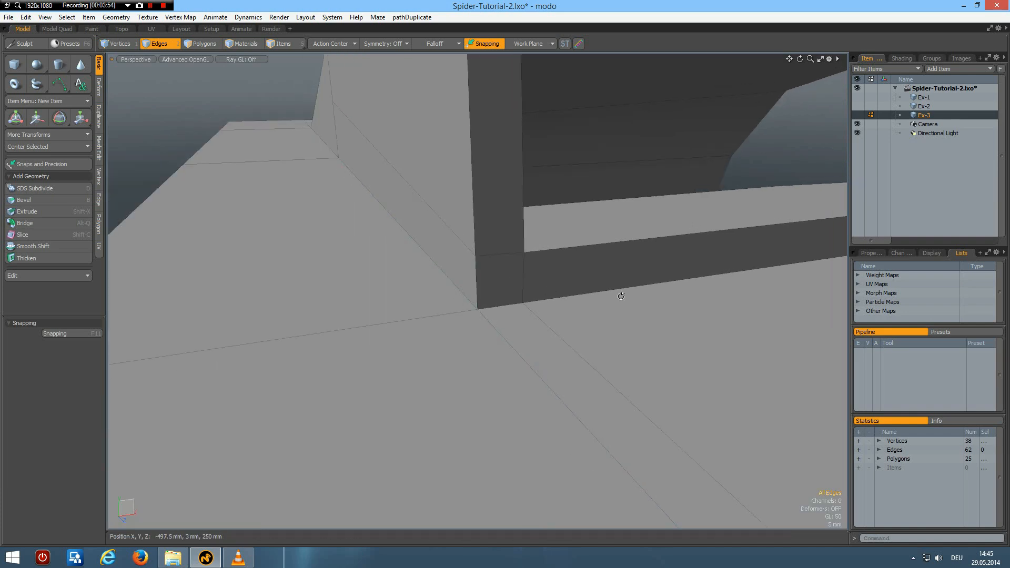
left_click_drag(620, 299, 501, 266, "alt")
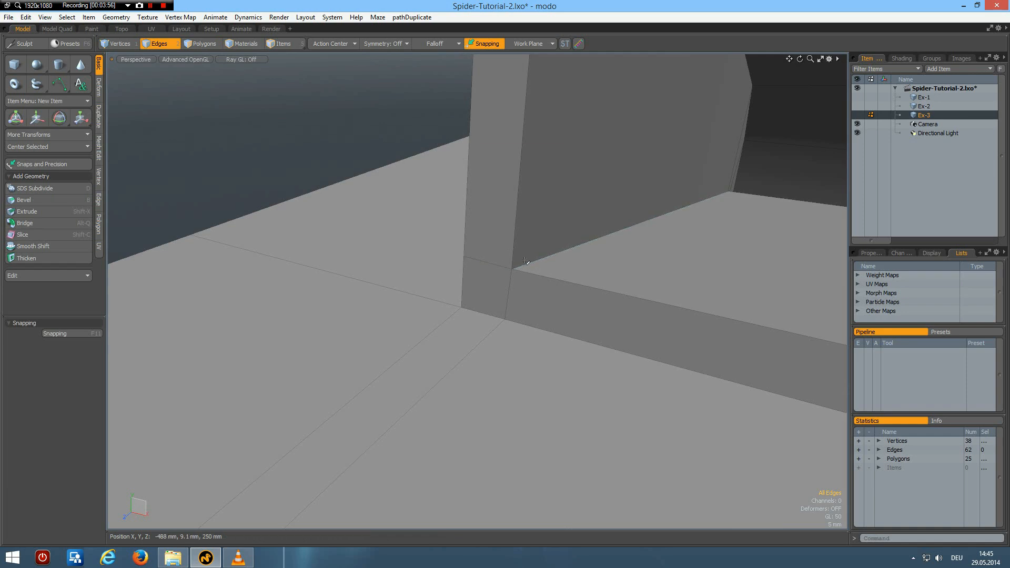
left_click_drag(552, 302, 514, 259, "alt")
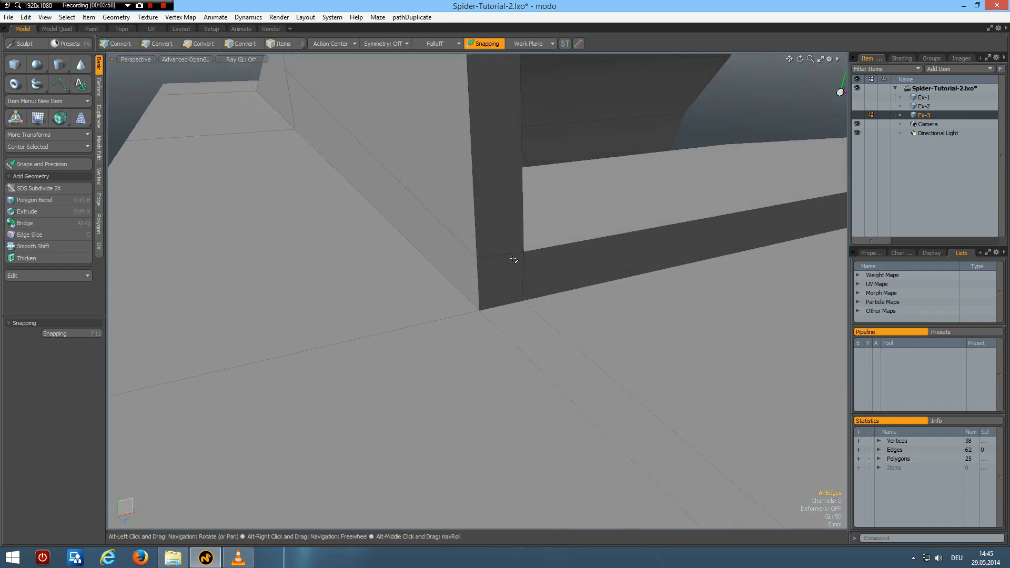
left_click(509, 268)
key("alt+c")
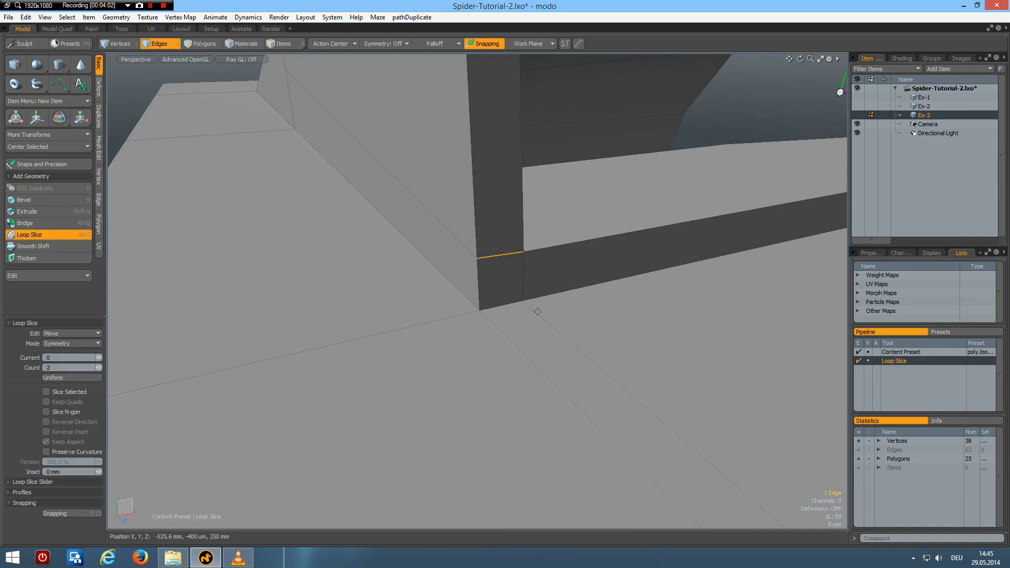
left_click(536, 318)
left_click(593, 316)
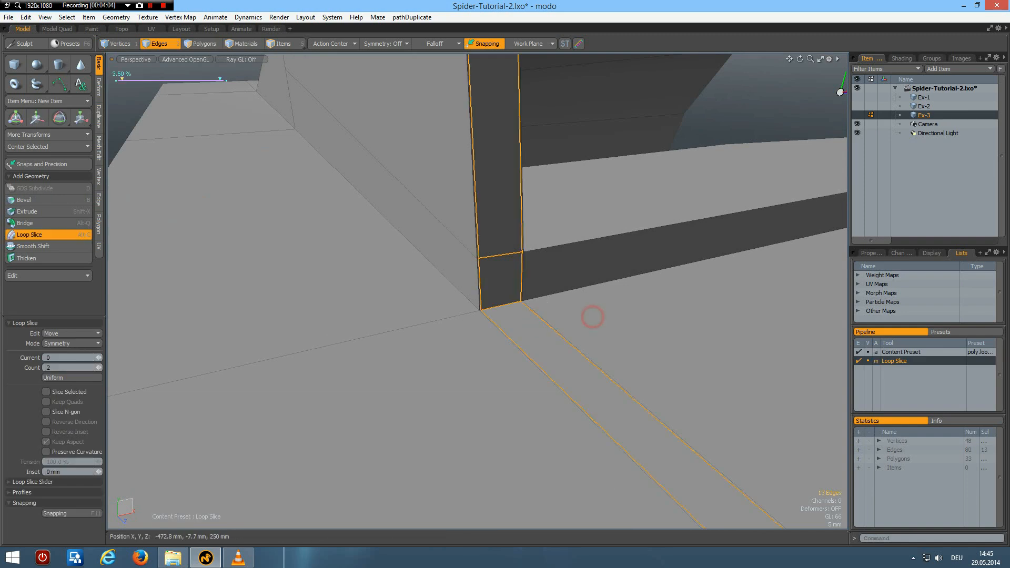
left_click_drag(593, 315, 614, 316)
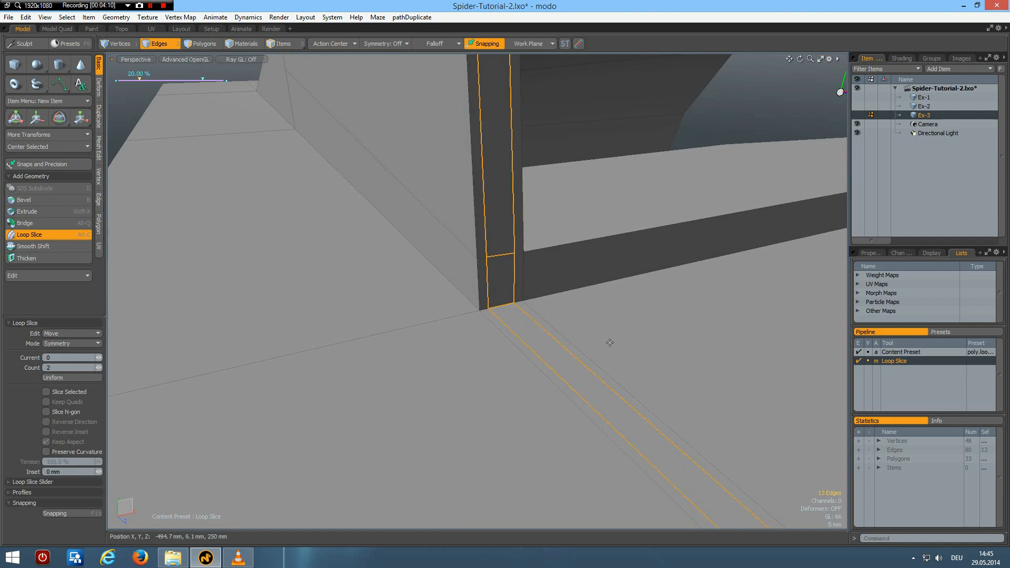
left_click_drag(610, 341, 611, 342)
key("space")
- Loop-slice through the short vertical edges of the corner square with the same two symmetric slices, and clear the selection
left_click_drag(527, 273, 509, 278)
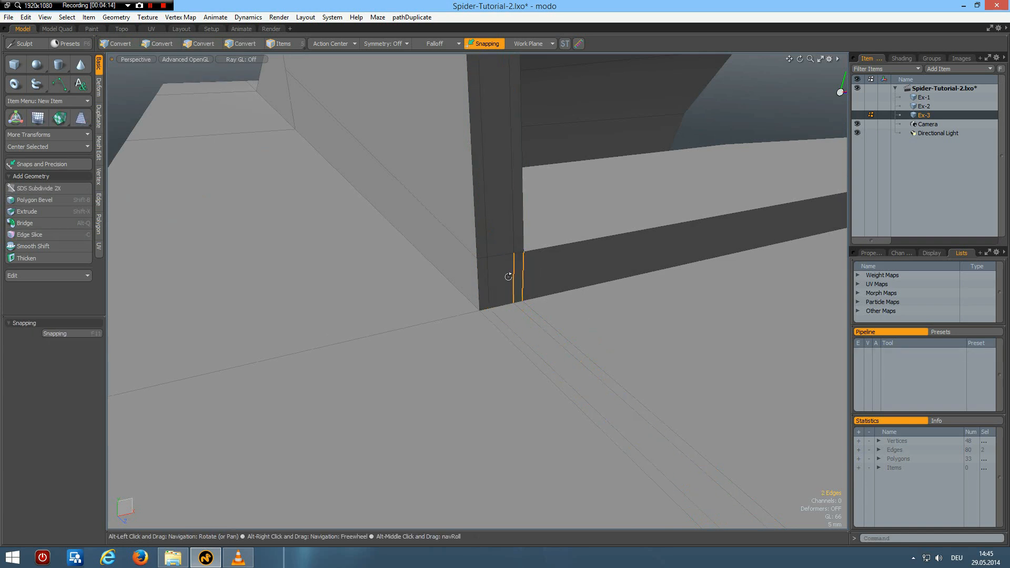
key("alt+c")
left_click(508, 278)
key("space")
left_click(603, 328)
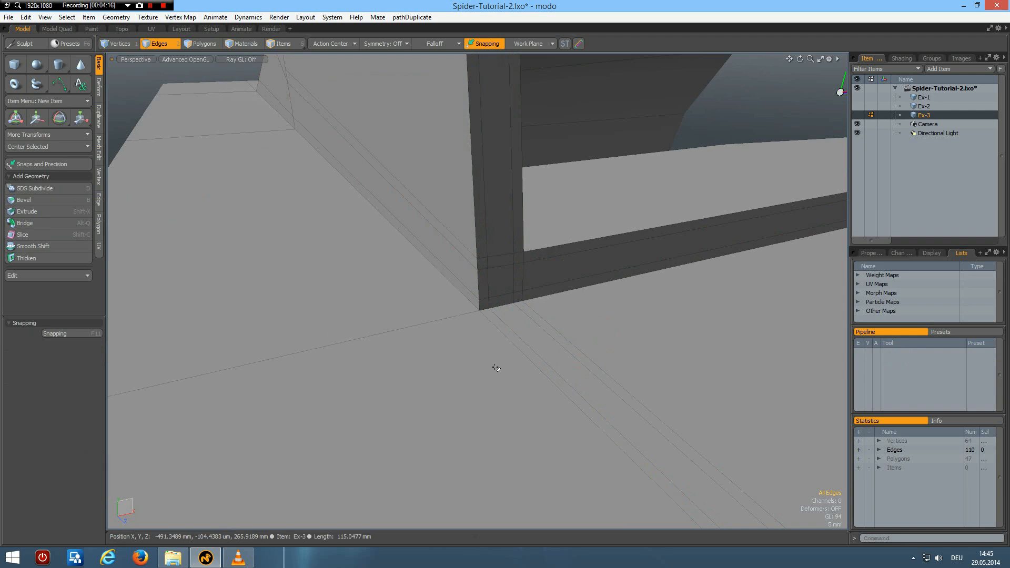
- Add two support loops on the base close to the outer corner, placing the loop beside the side wall at about 96.87 %
scroll(488, 320, "up", 2)
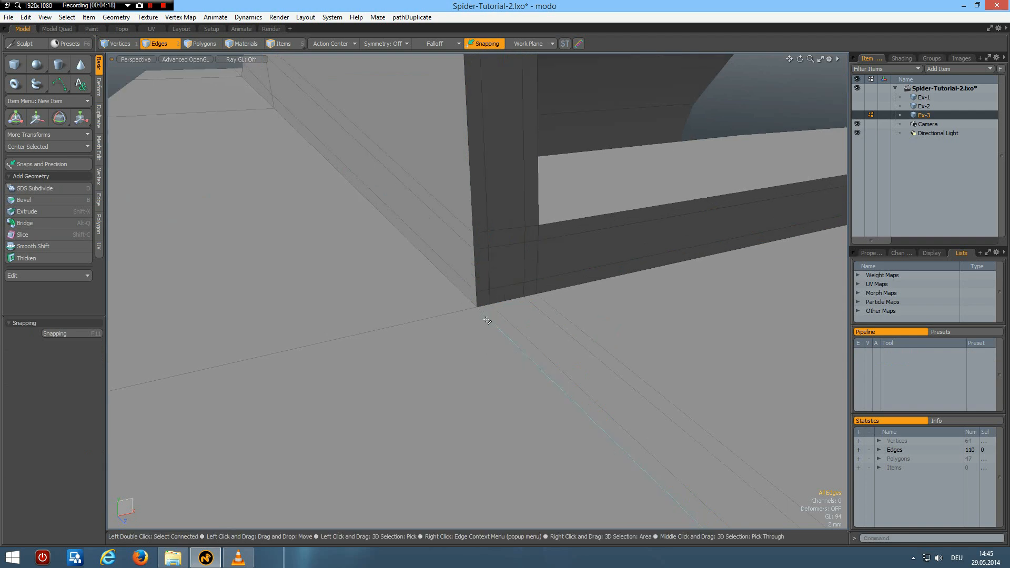
key("alt+l")
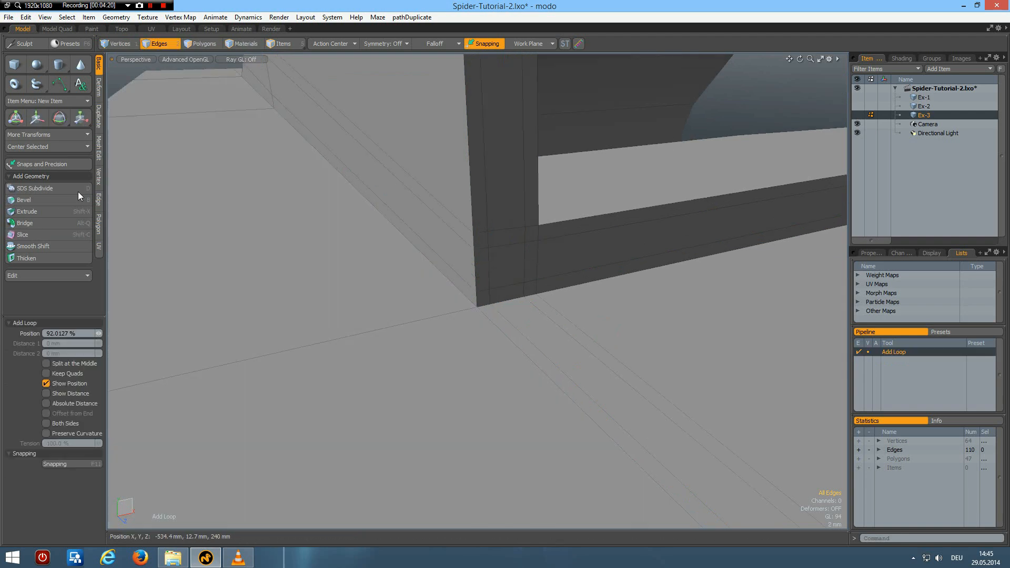
left_click(99, 200)
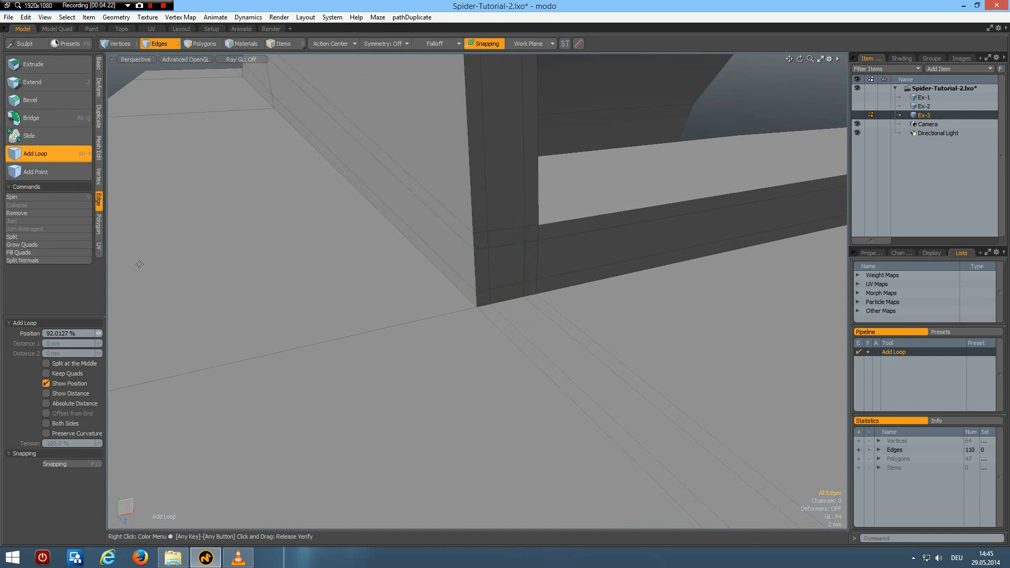
left_click(497, 311)
left_click_drag(498, 311, 499, 313)
left_click(461, 310)
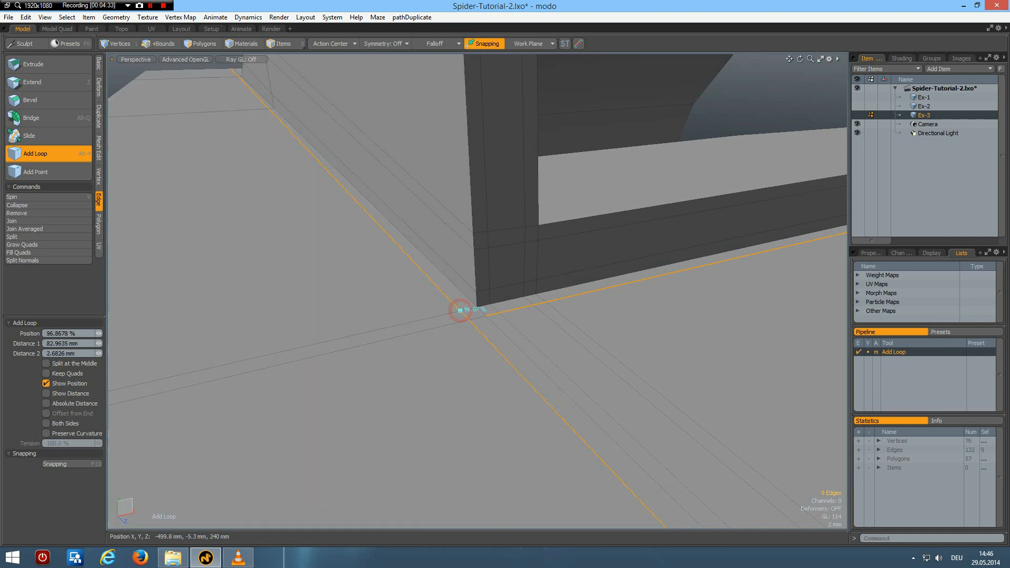
- Add support loops low on the side wall, just above the inner corner at about 98.41 %, and across the lower strip just beyond that corner
left_click(468, 284)
left_click_drag(468, 284, 466, 283)
left_click(487, 217)
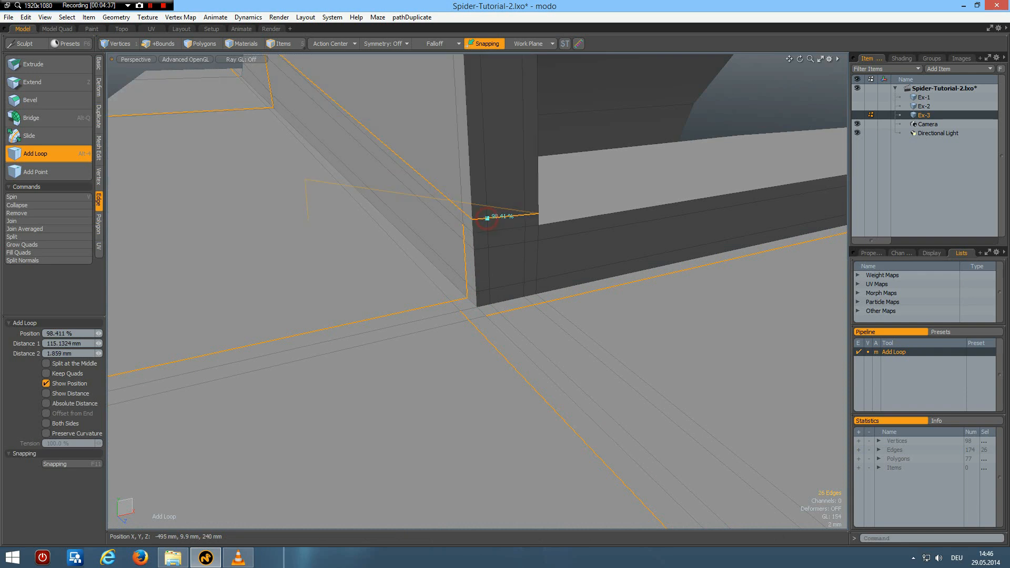
left_click(556, 221)
left_click_drag(658, 288, 654, 343, "alt")
key("q")
left_click(654, 343)
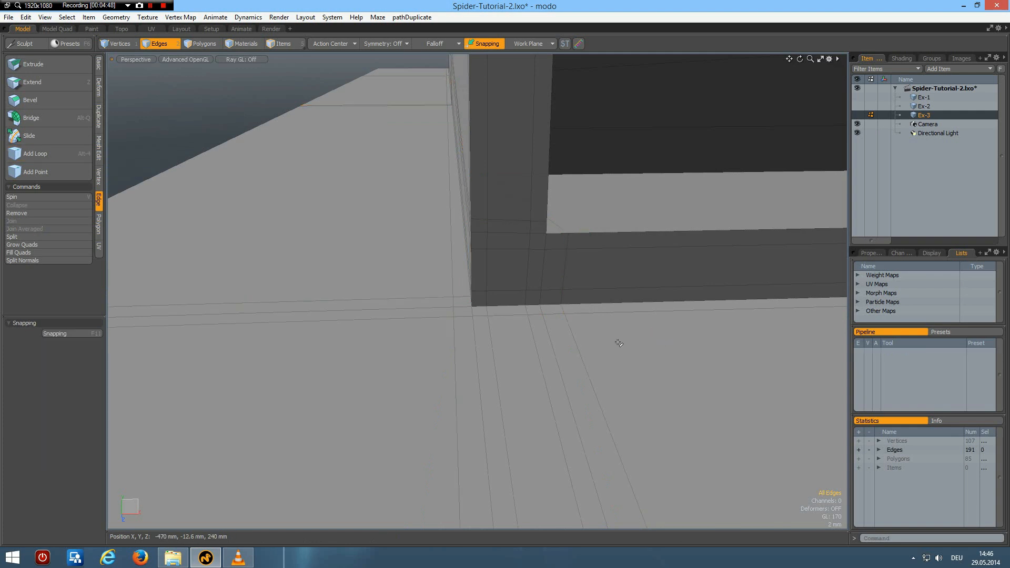
- Edge-slice diagonally from the opening's inner corner to the nearest loop intersection, and from the outer bottom corner to the base's loop intersection
mouse_move(514, 302)
left_mouse_down("alt")
mouse_move(537, 309)
mouse_move(503, 296)
left_mouse_up("alt")
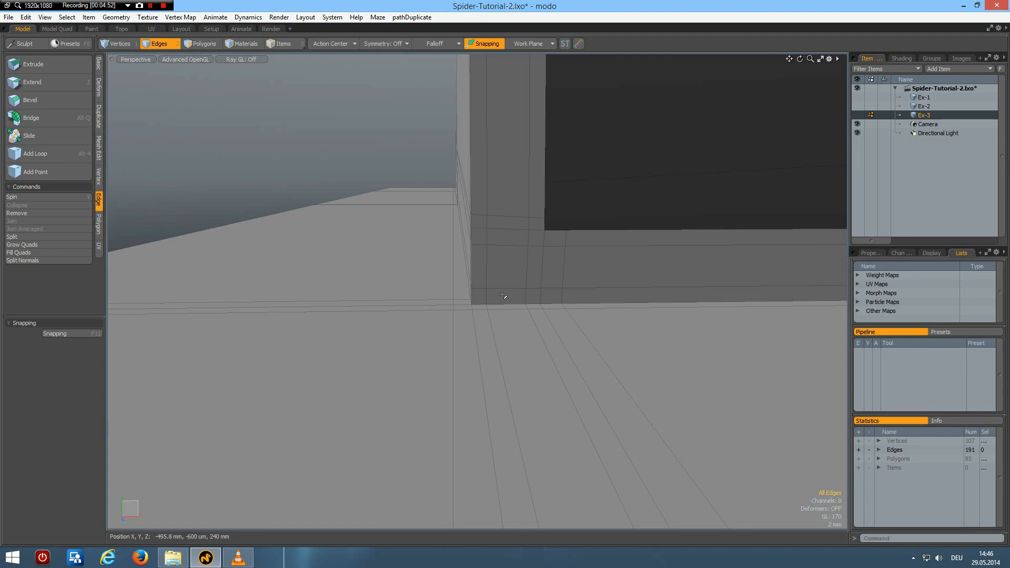
left_click_drag(496, 255, 534, 232, "alt")
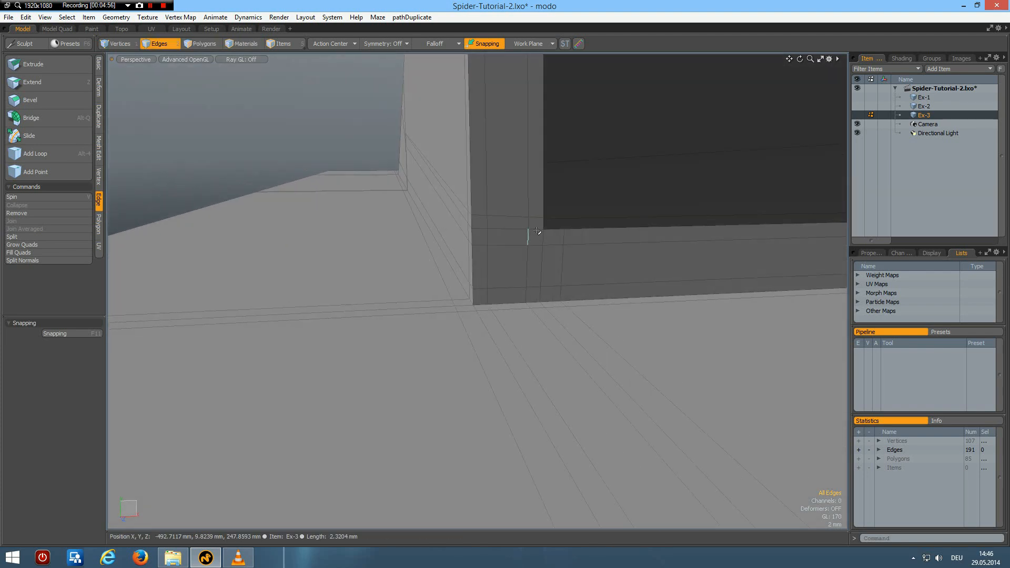
scroll(536, 234, "up", 5)
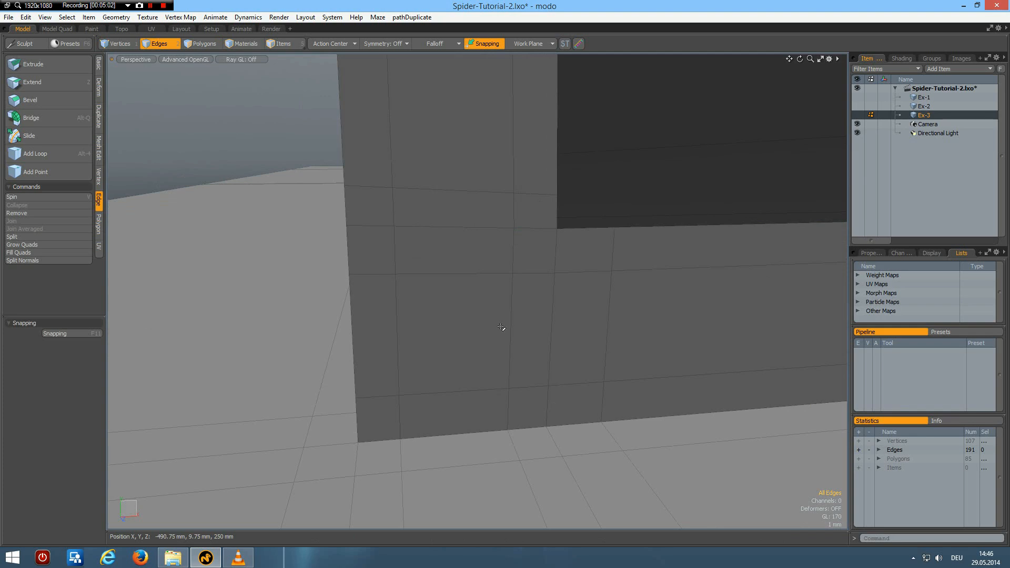
left_click_drag(332, 345, 388, 482, "alt")
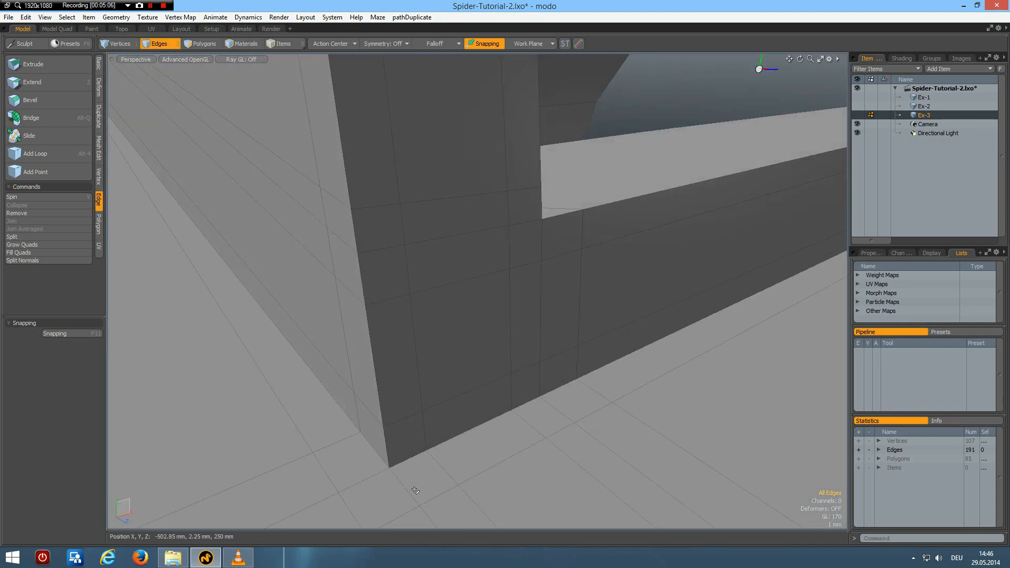
mouse_move(547, 232)
left_mouse_down("alt")
mouse_move(530, 225)
mouse_move(550, 224)
left_mouse_up("alt")
key("c")
left_click(516, 270)
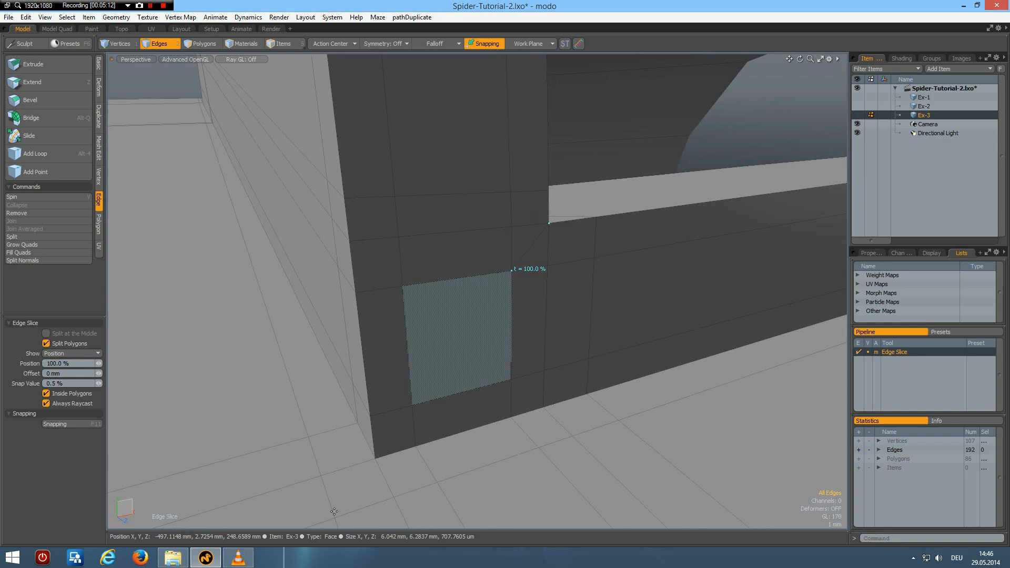
left_click(372, 462, "shift")
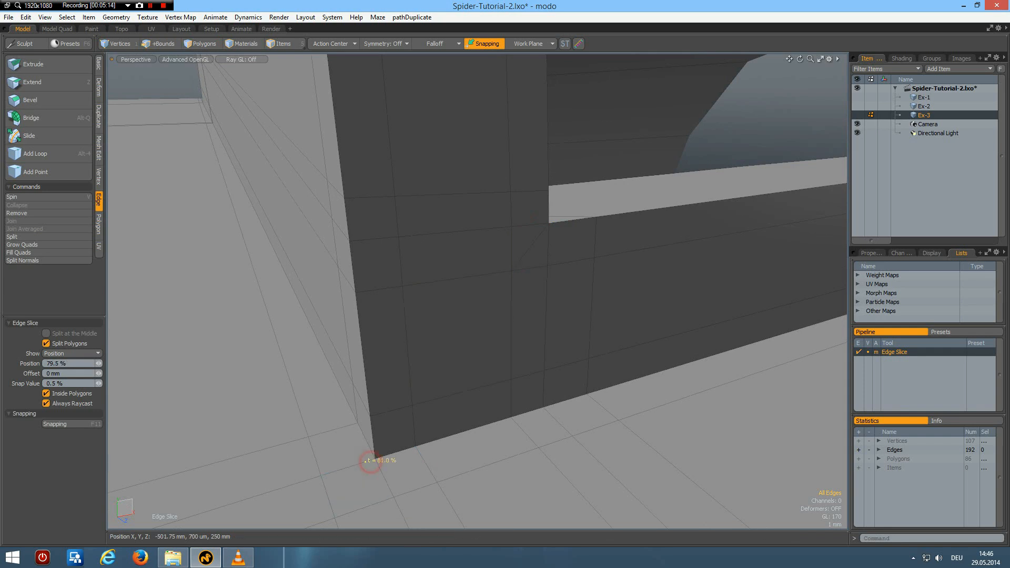
left_click(352, 505)
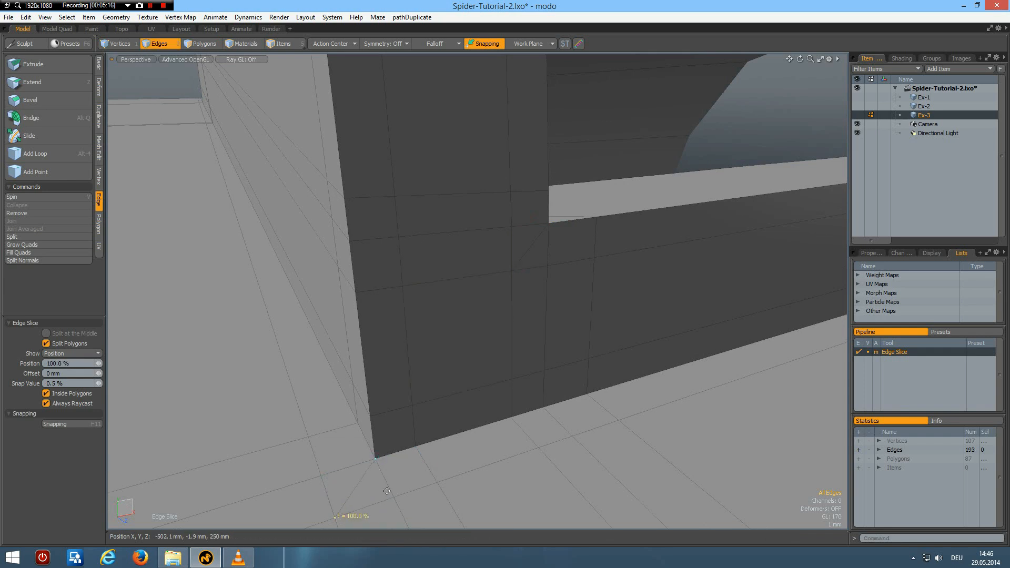
- Delete the horizontal edge row that runs outward from the opening's inner corner and continues around the side wall
key("space")
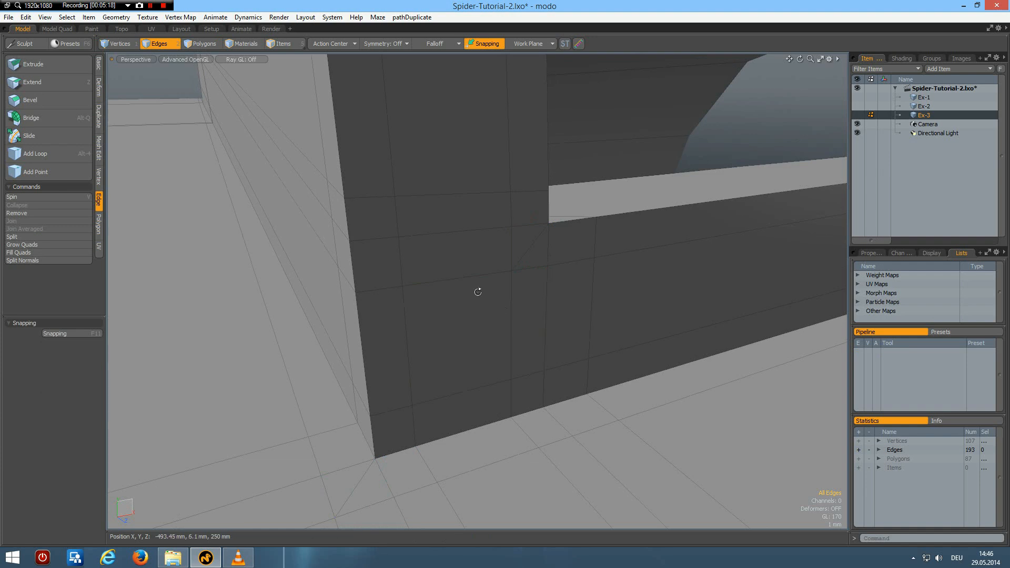
left_click_drag(442, 257, 527, 223, "alt")
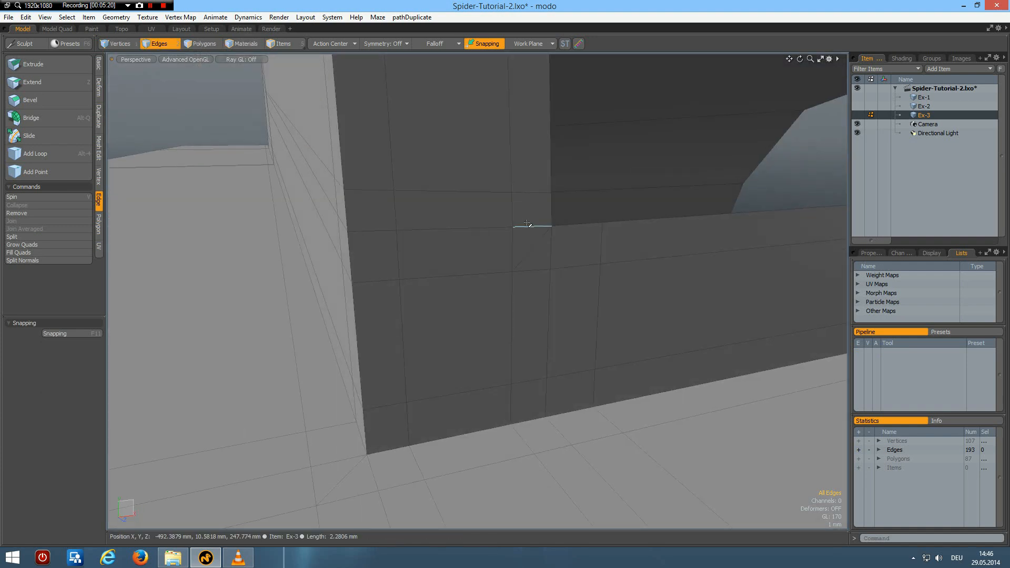
left_click(524, 226)
left_click(475, 227, "shift")
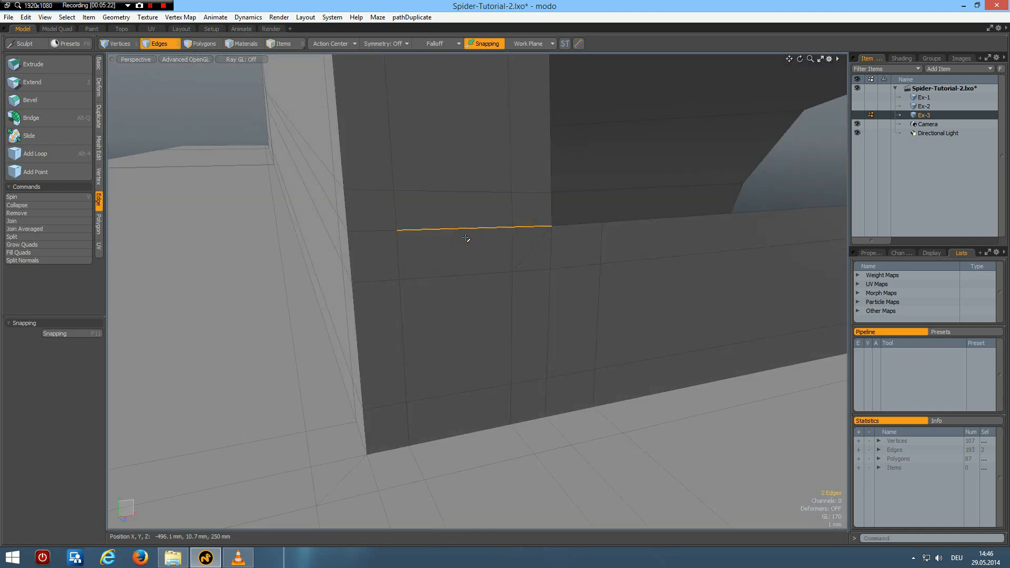
key("Up")
key("Up")
key("Up")
key("Up")
key("Up")
key("Up")
key("Up")
key("Up")
key("Up")
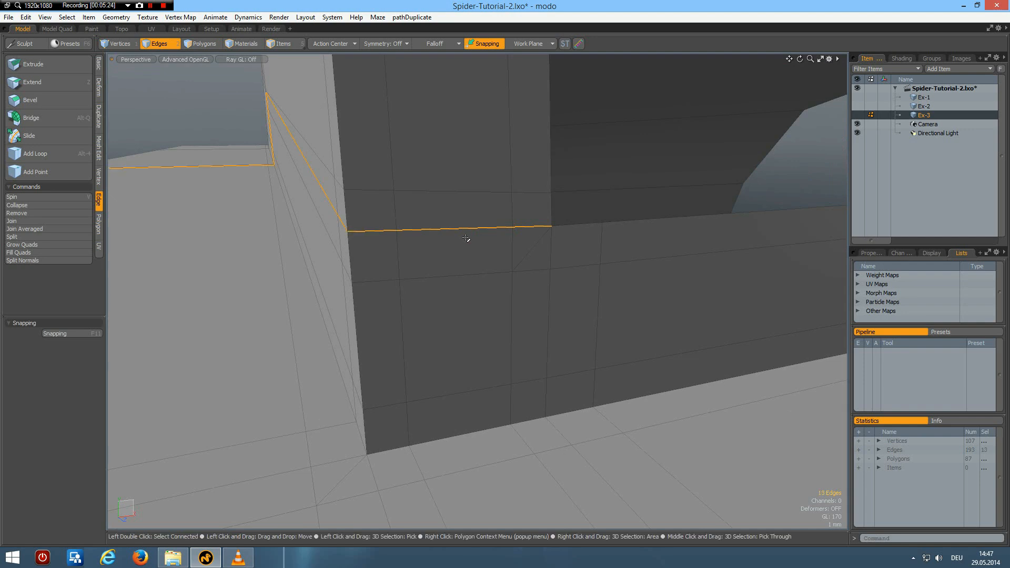
left_click_drag(279, 247, 239, 255, "alt")
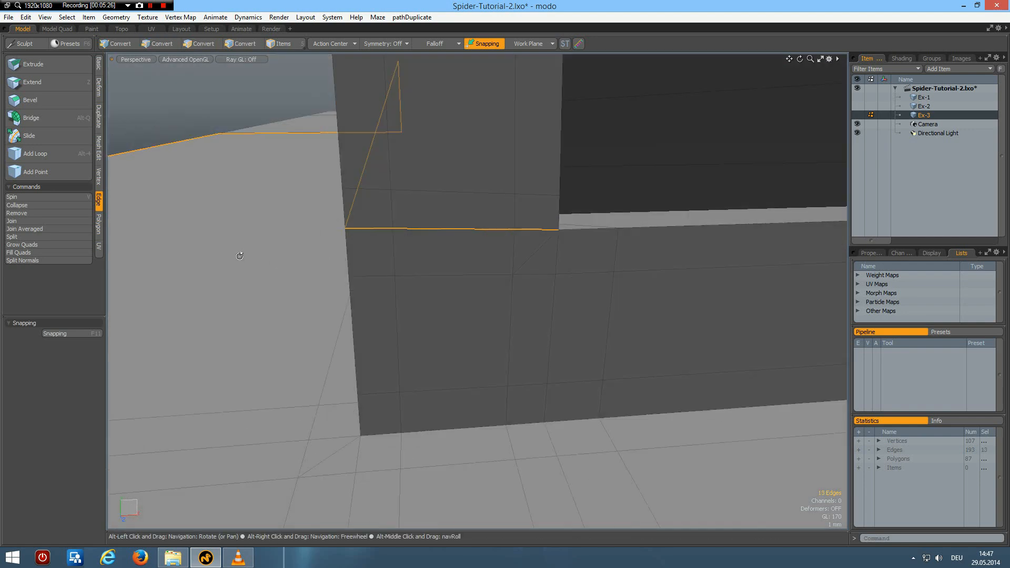
key("Down")
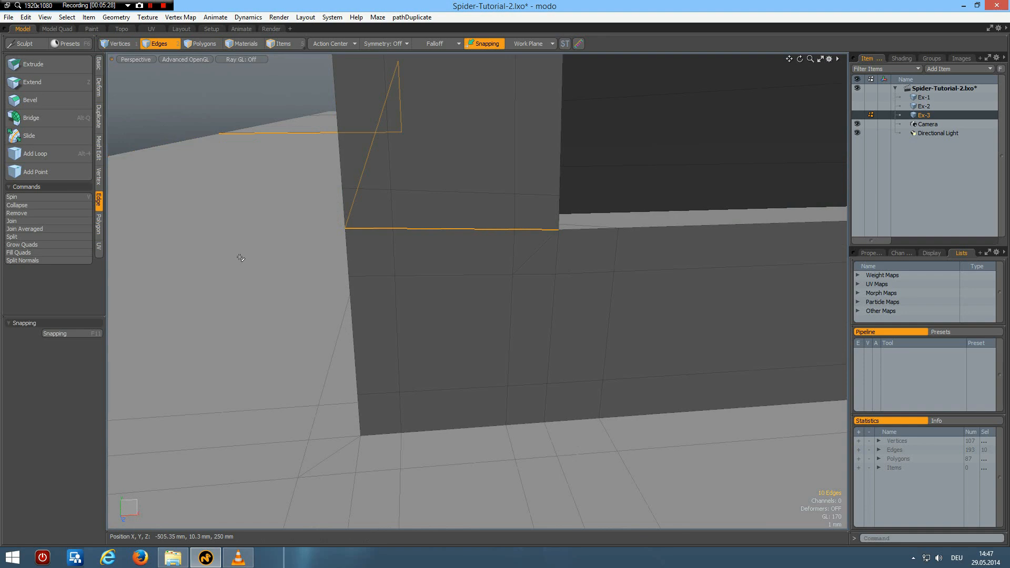
key("Delete")
- Delete the vertical edges running straight down from the opening's inner corner
left_click(547, 251)
left_click(551, 322, "shift")
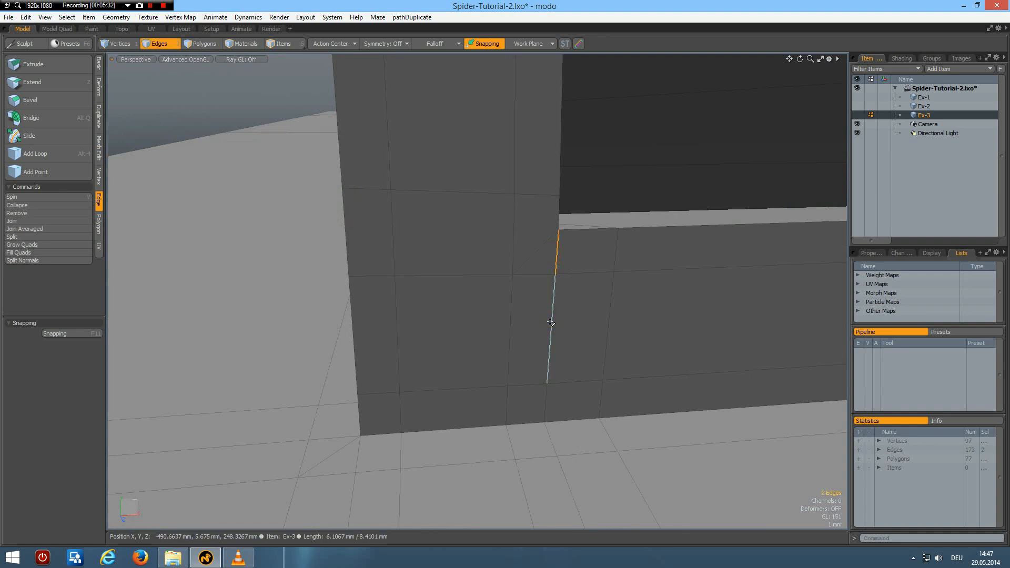
key("Delete")
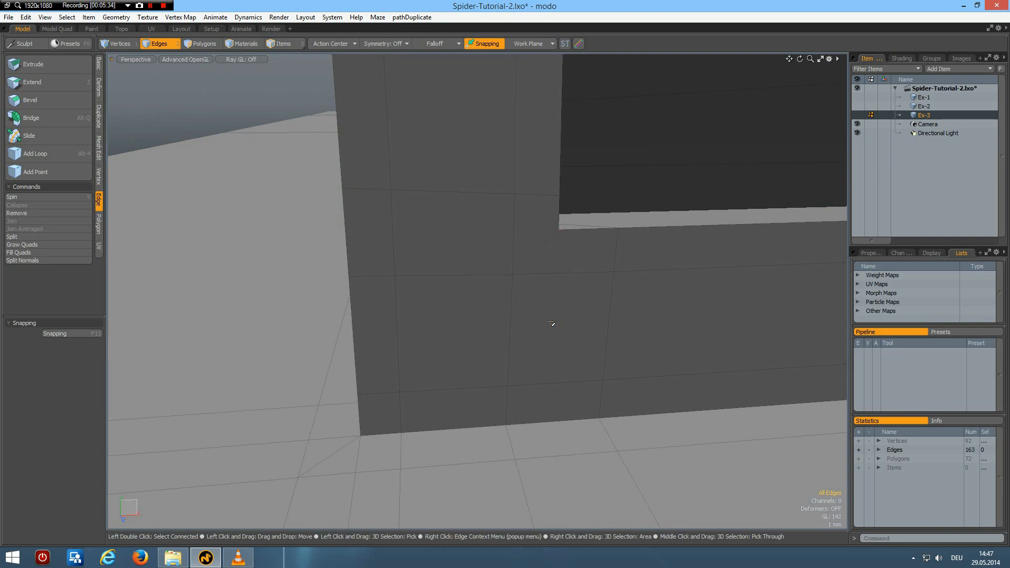
- Delete the straight edges on the base that extend in both directions from the outer bottom corner, keeping the diagonal
left_click(327, 438)
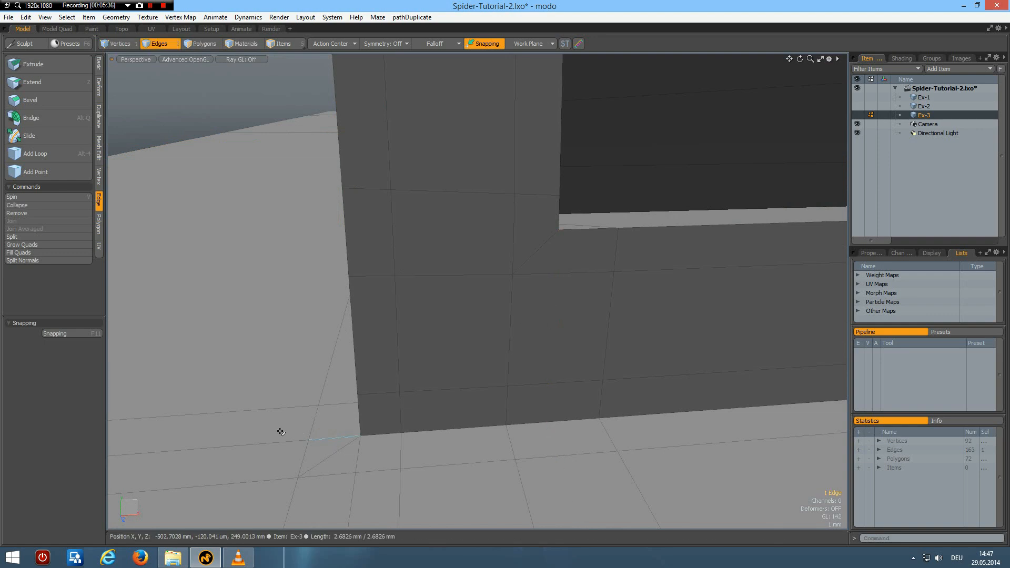
left_click(270, 443, "shift")
key("Delete")
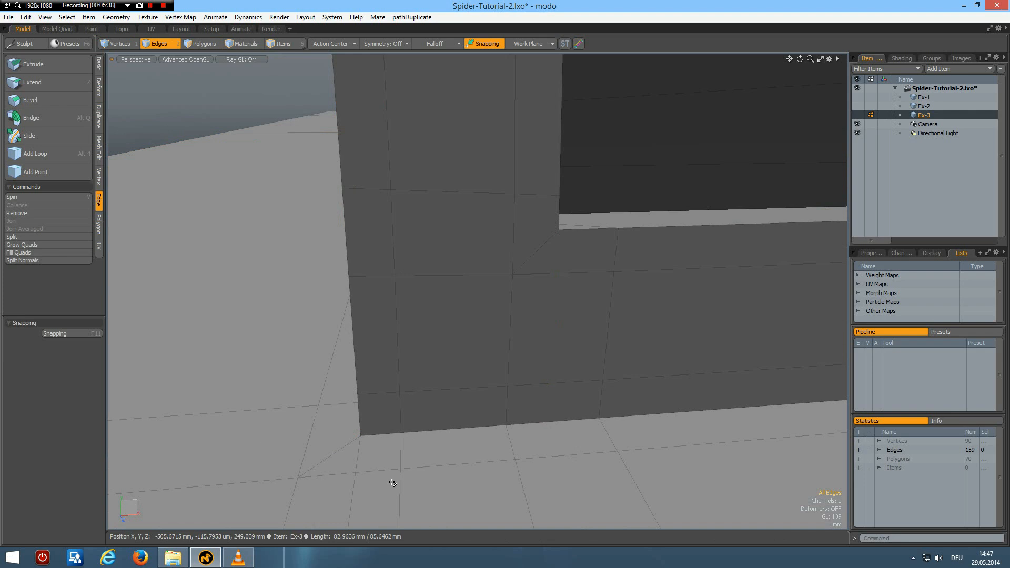
left_click(356, 459)
left_click(353, 498, "shift")
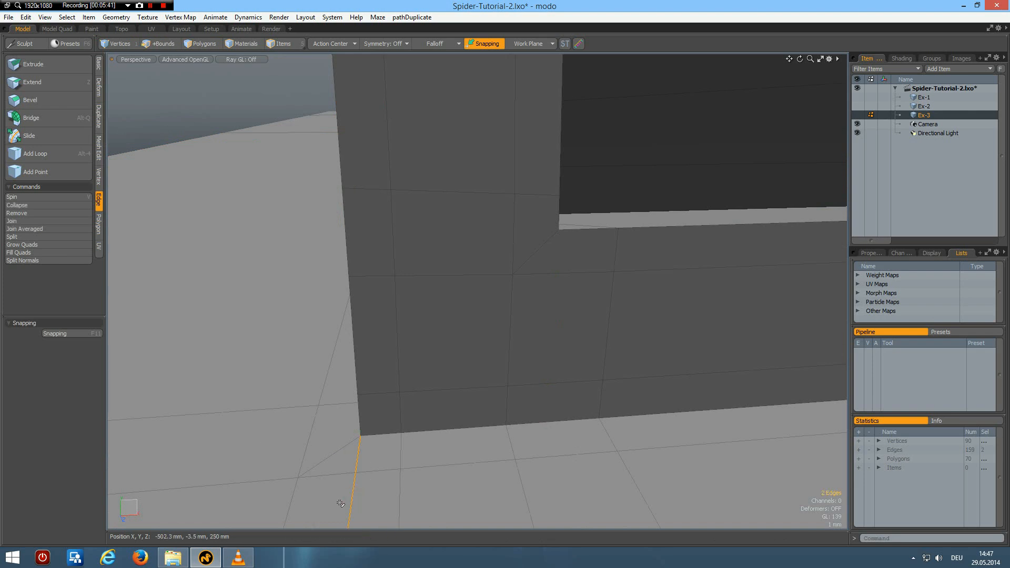
key("Delete")
- Examine the smoothed subdivision result along the side wall, its base transition and its tapered end
left_click_drag(362, 367, 451, 329, "alt")
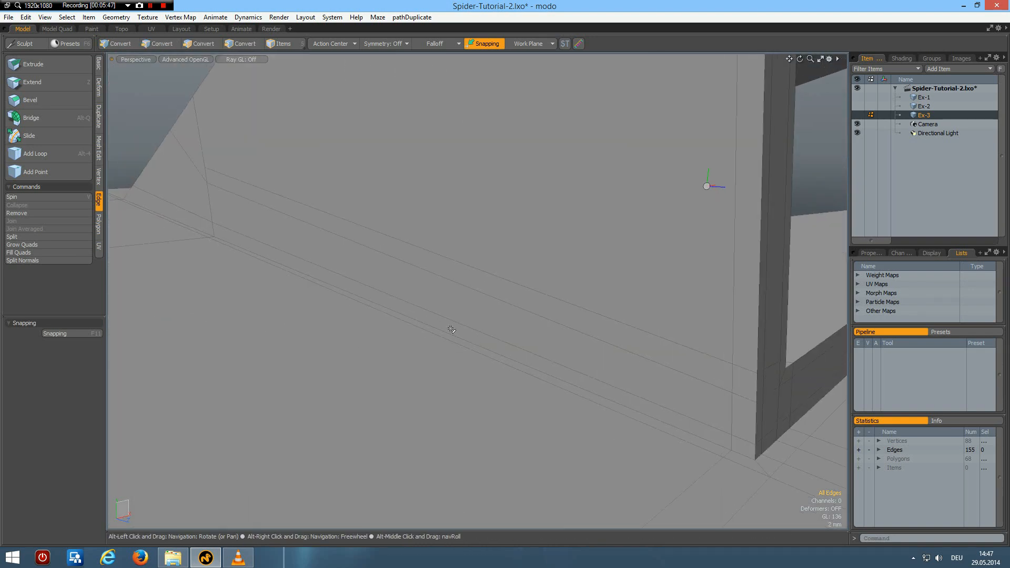
left_click_drag(232, 217, 261, 210, "alt")
left_click_drag(245, 265, 573, 254, "alt")
scroll(566, 250, "down", 3)
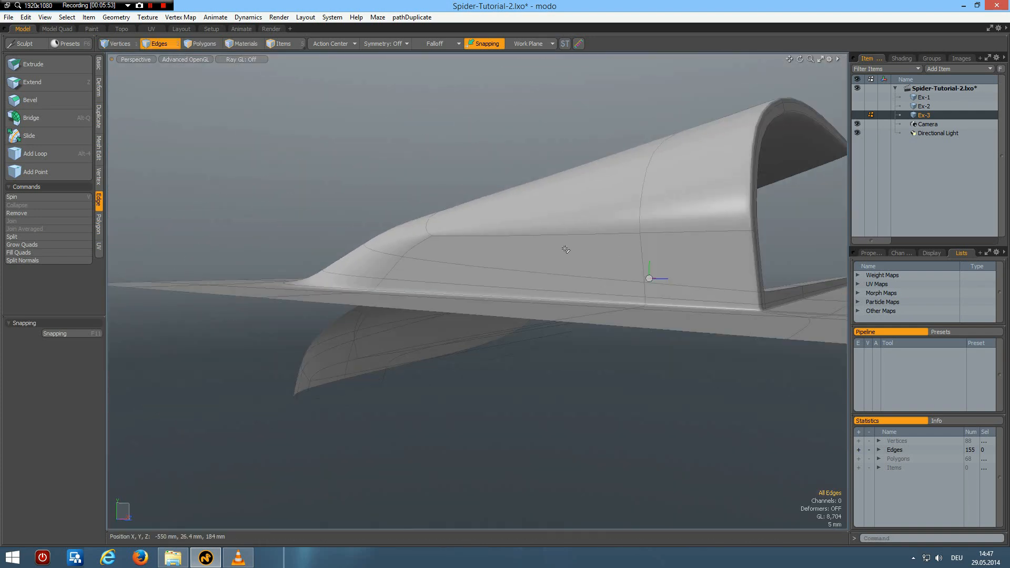
left_click_drag(501, 214, 289, 189, "alt")
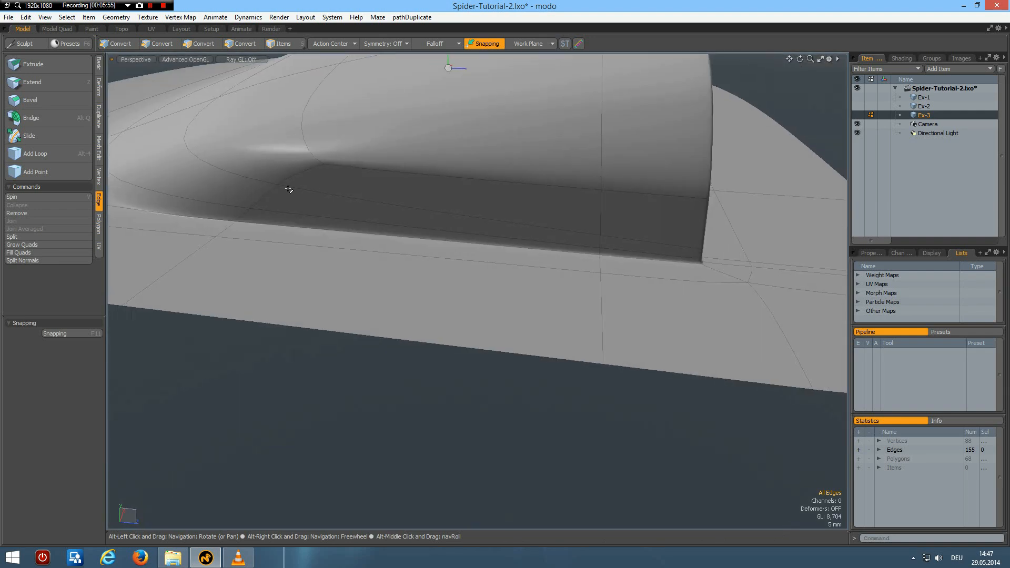
scroll(314, 189, "down", 4)
scroll(314, 188, "up", 4)
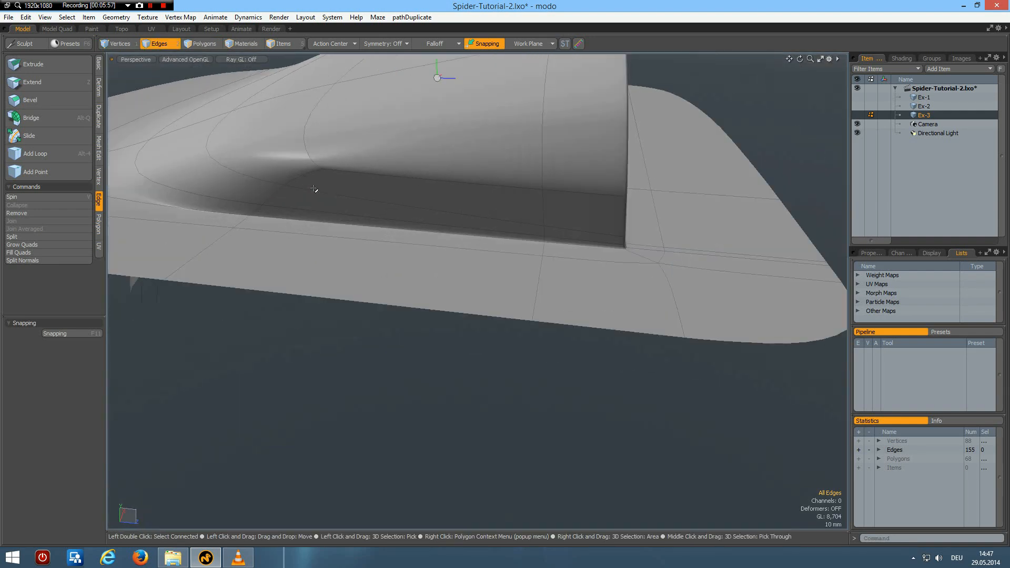
- Move the two base edges running alongside the side wall's tapered end outward on X, away from the wall
left_click_drag(211, 182, 455, 264, "alt")
left_click_drag(338, 233, 432, 251, "alt")
left_click(330, 238, "shift")
left_click(307, 252, "shift")
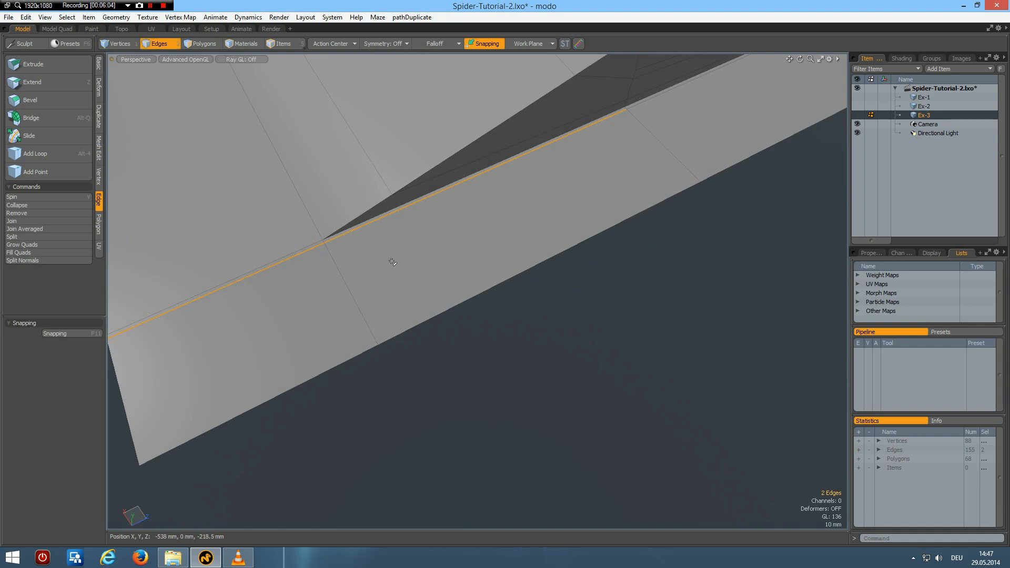
key("w")
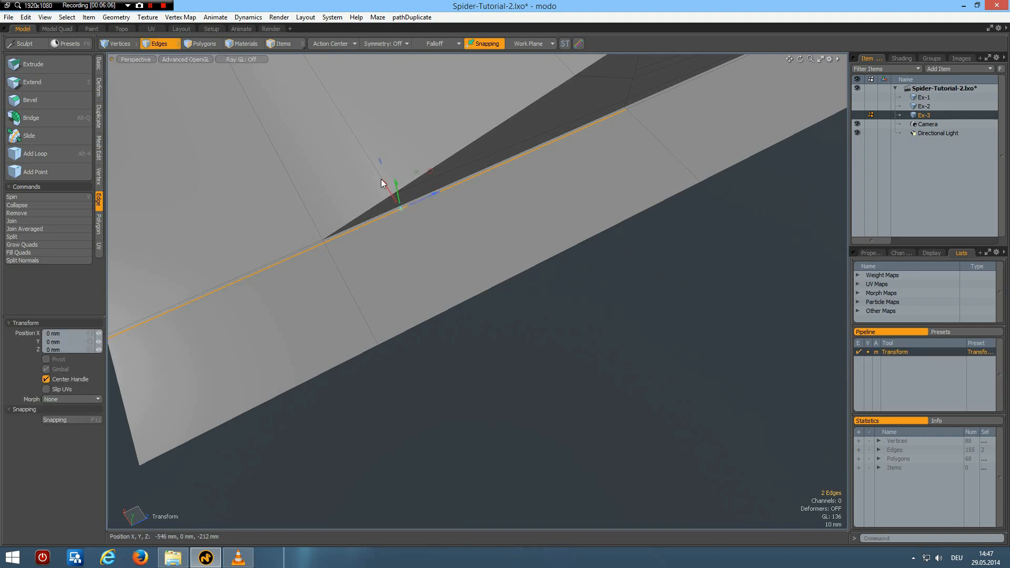
left_click_drag(381, 180, 402, 212)
key("space")
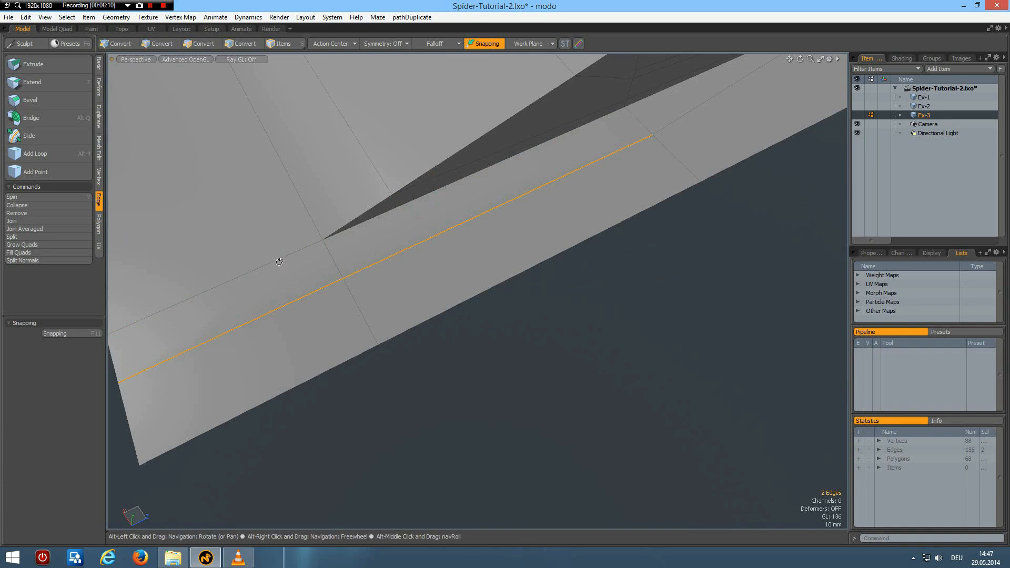
- Add an edge loop across the base just in front of the side wall's tapered end, at about 79.47 %
key("alt+l")
left_click(281, 257)
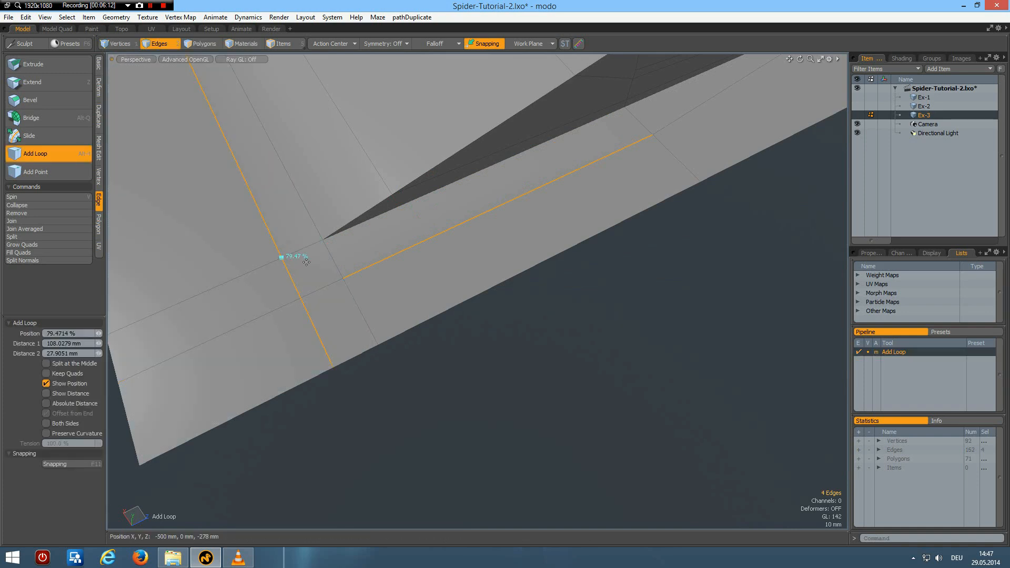
key("space")
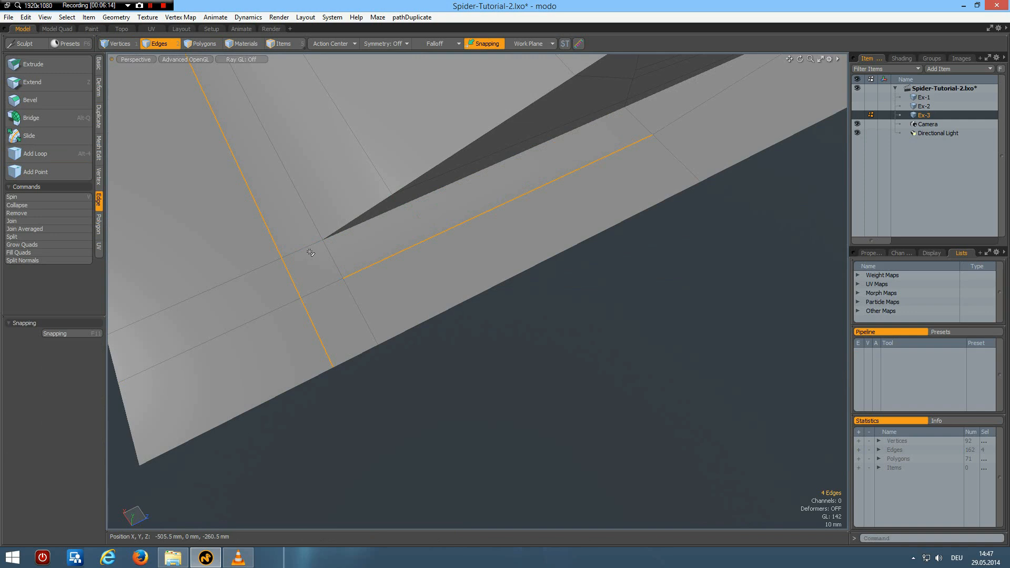
- Edge-slice diagonally from the tip of the side wall's tapered end to the outer loop intersection on the base
key("alt+c")
left_click(323, 239)
left_click(309, 295)
key("space")
- Delete the redundant base edges that run straight out from the tapered tip, leaving the diagonal cut
left_click(330, 265)
left_click_drag(235, 255, 244, 293, "shift")
left_click_drag(288, 241, 292, 263, "shift")
key("Delete")
- Examine the whole shape in subdivision mode, checking the smoothed tapered end and side wall from several angles
key("Tab")
scroll(392, 201, "down", 3)
scroll(392, 201, "down", 2)
mouse_move(381, 207)
left_mouse_down("alt")
mouse_move(372, 135)
mouse_move(320, 146)
mouse_move(395, 195)
left_mouse_up("alt")
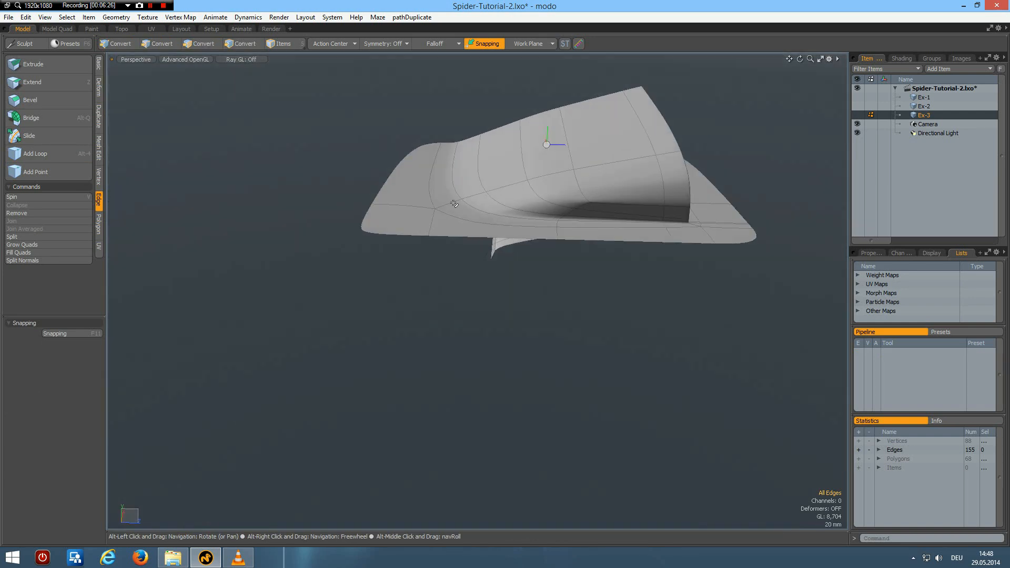
left_click_drag(468, 201, 558, 215, "alt")
scroll(525, 207, "up", 5)
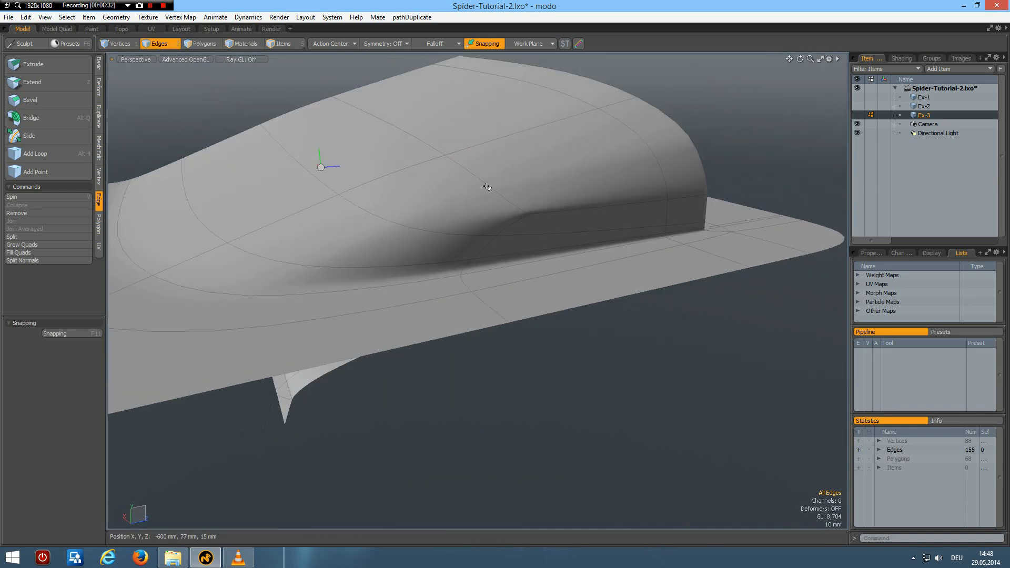
scroll(430, 211, "down", 5)
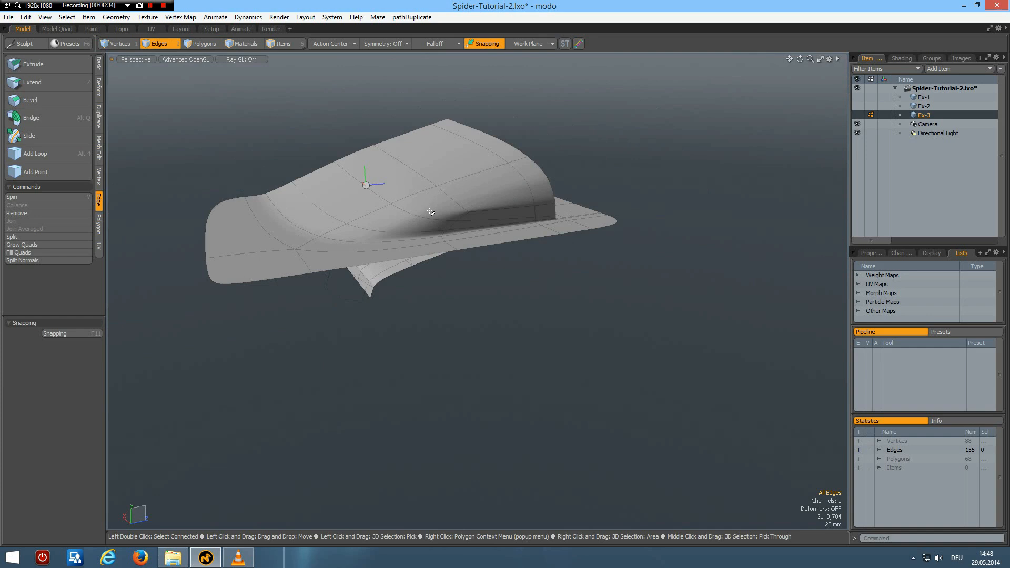
scroll(429, 211, "up", 4)
- With subdivision off, align the five vertices along the side wall's sloped top edge on all axes with uniform spacing
key("Tab")
left_click_drag(223, 228, 370, 285, "alt+shift")
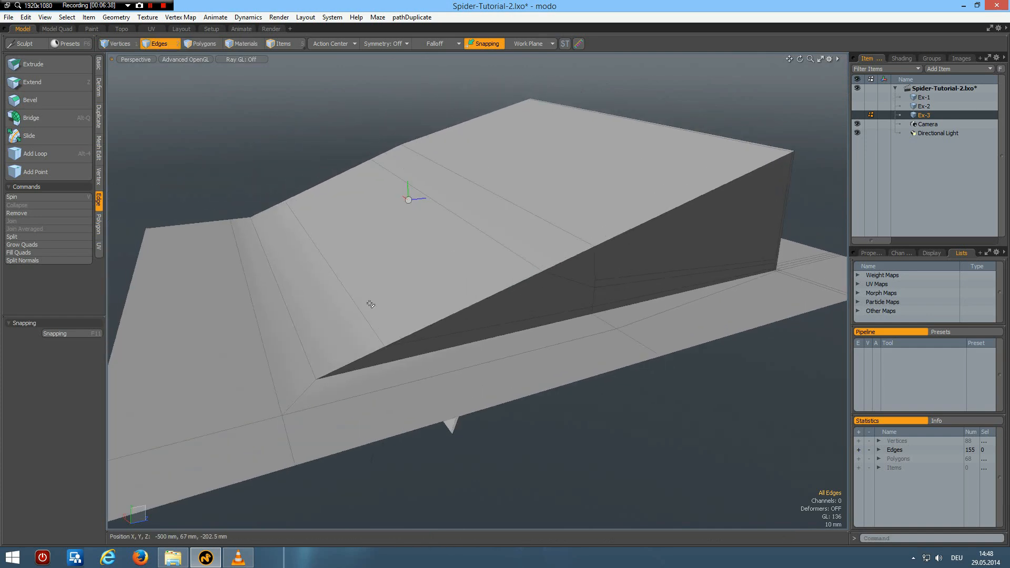
key("1")
left_click(316, 380)
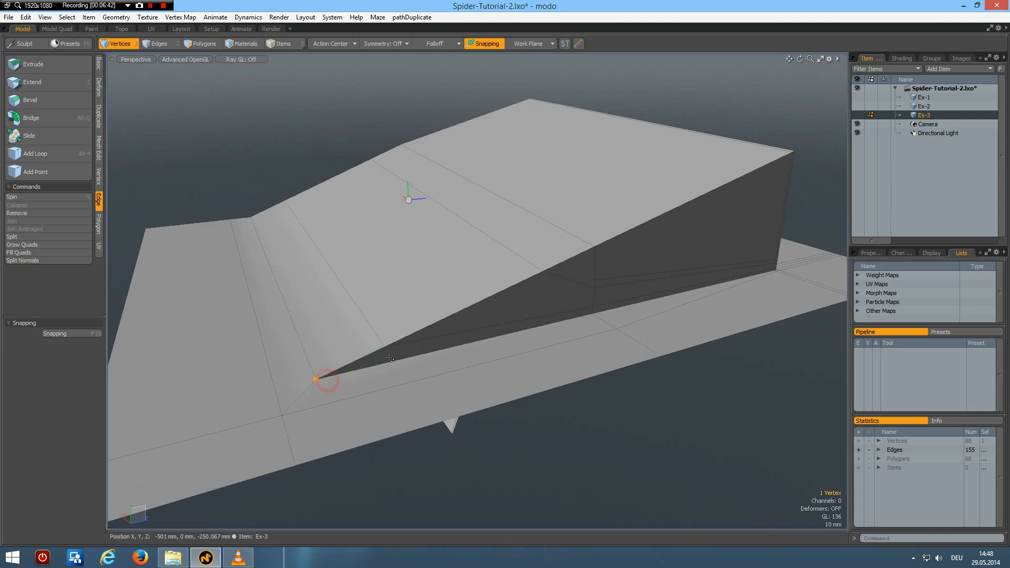
left_click(385, 347, "shift")
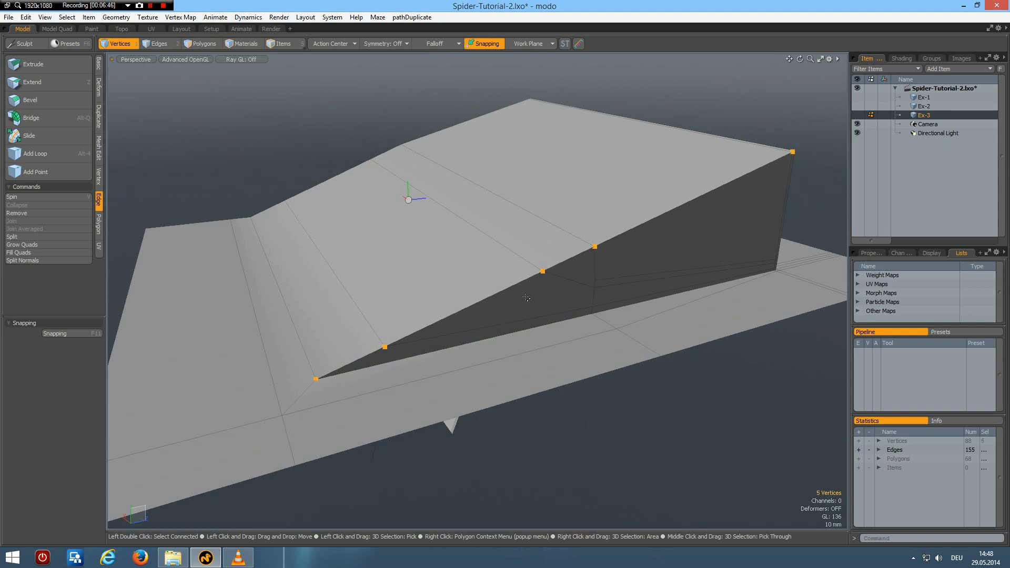
left_click(102, 175)
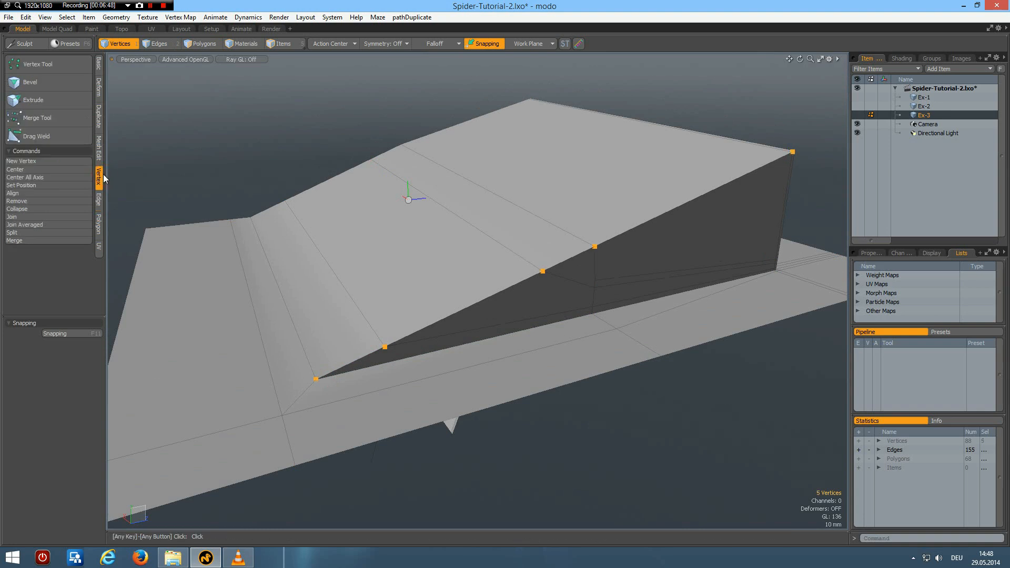
left_click(59, 193)
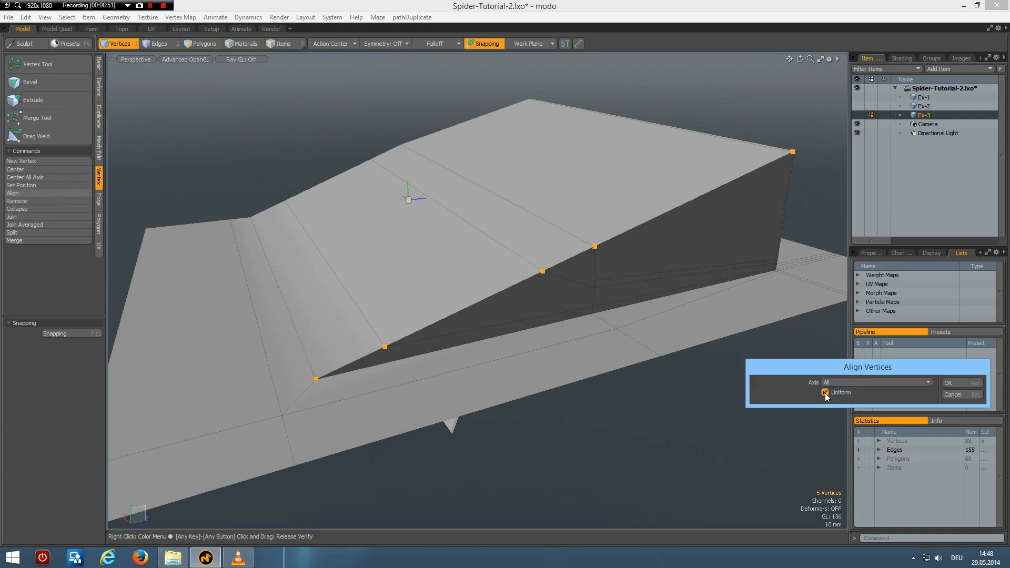
left_click(958, 383)
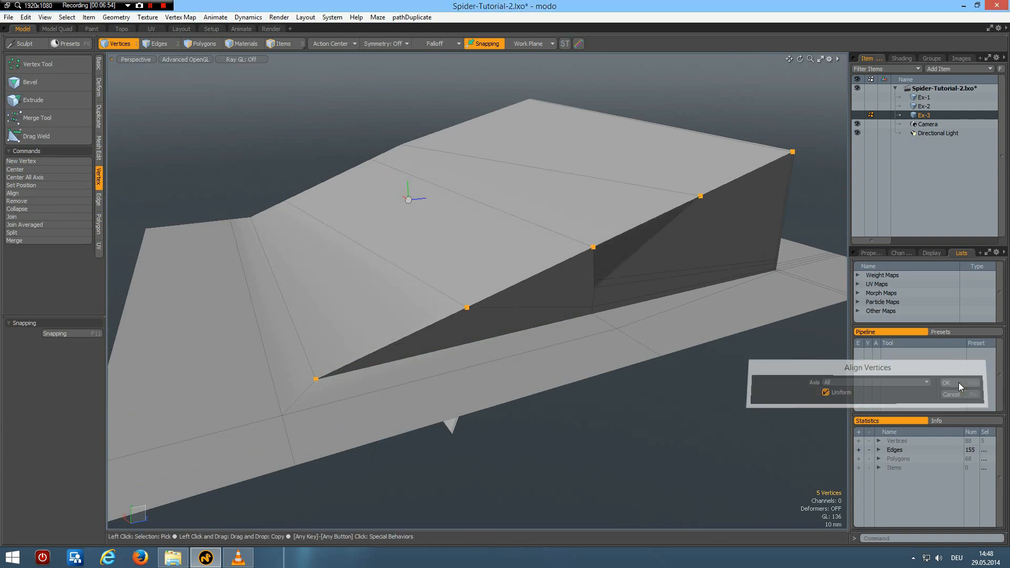
- Align the five vertices along the opposite sloped edge of the top surface with the same uniform setting
left_click(250, 217)
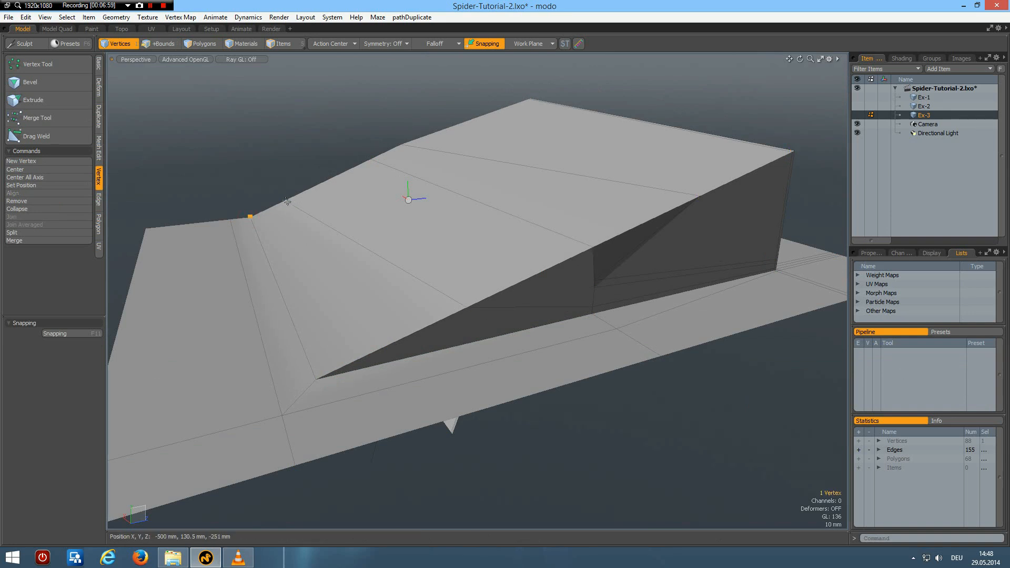
left_click(284, 200, "shift")
key("Up")
key("Up")
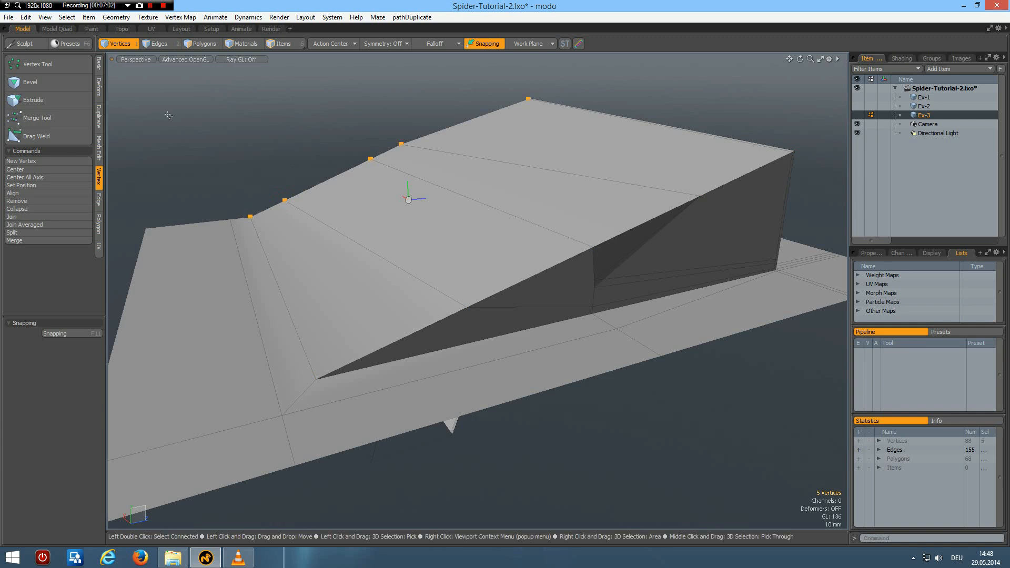
left_click(45, 193)
key("Return")
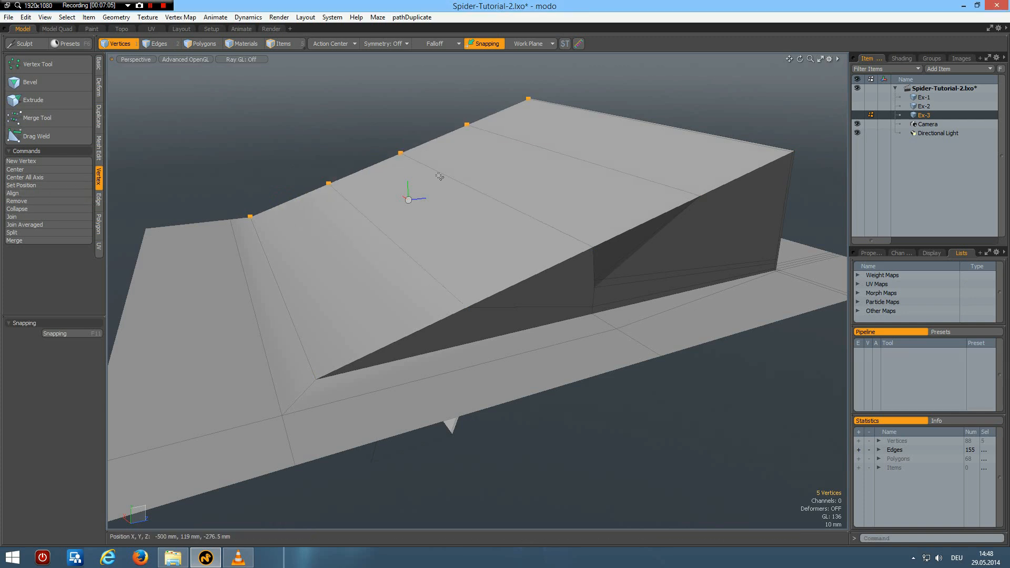
- Shift the side wall's inner vertices toward the tall end with the element-falloff Transform, and check the smoothed result
left_click(723, 358)
left_click_drag(728, 363, 694, 300, "alt")
left_click_drag(611, 299, 473, 319, "alt+shift")
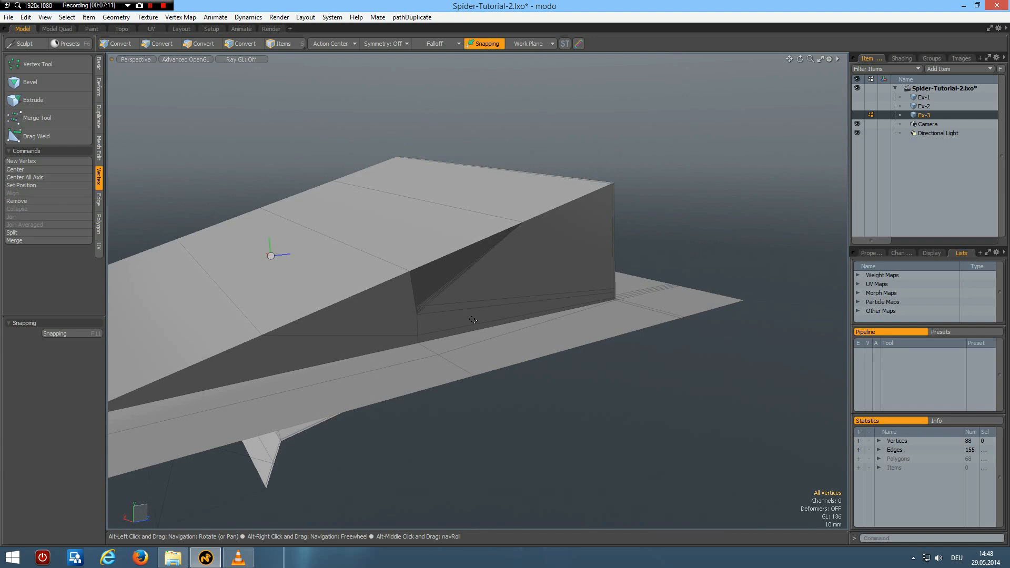
key("t")
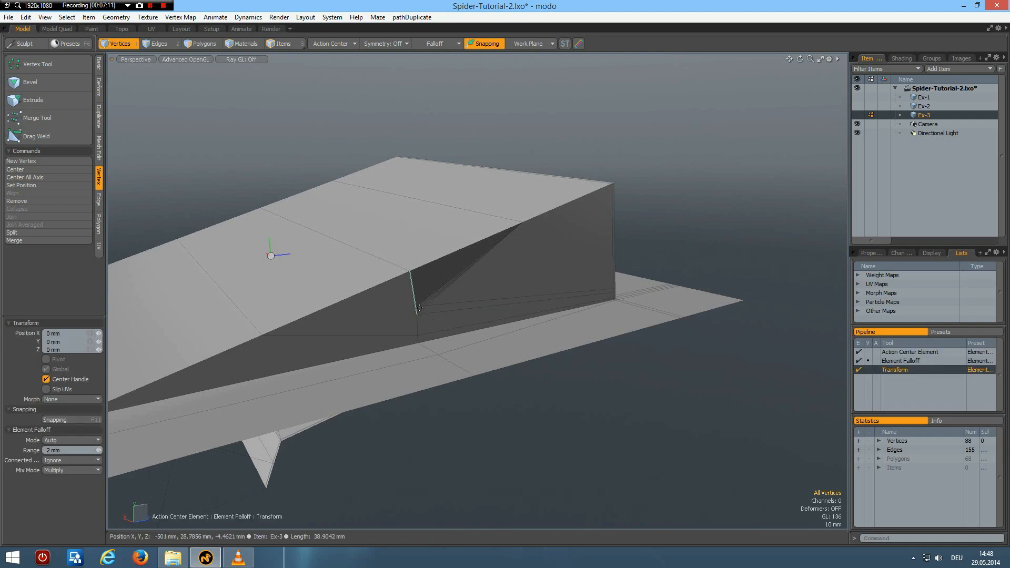
left_click_drag(417, 308, 437, 305)
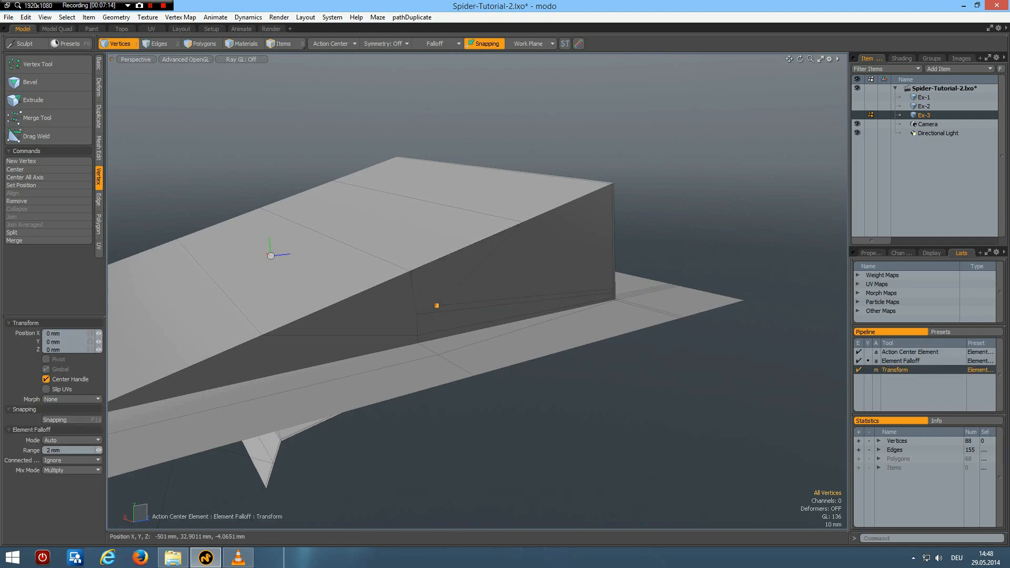
left_click_drag(533, 273, 555, 275)
left_click_drag(415, 314, 453, 305)
key("space")
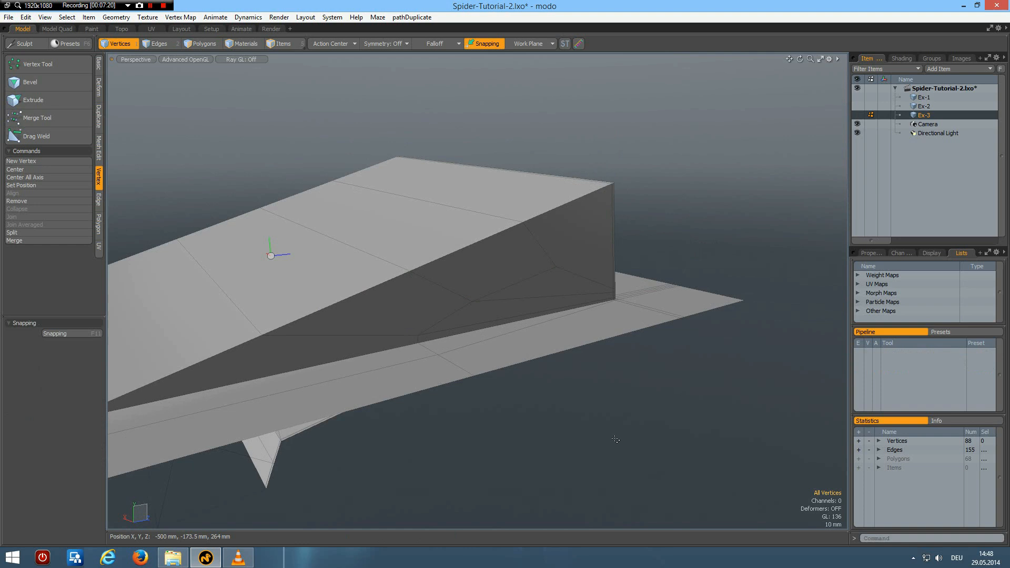
key("Tab")
left_click_drag(478, 422, 625, 388, "alt")
key("Tab")
- Add an edge loop running up the sloped top surface close to the side wall, at a position of about 12.9%
scroll(624, 388, "down", 2)
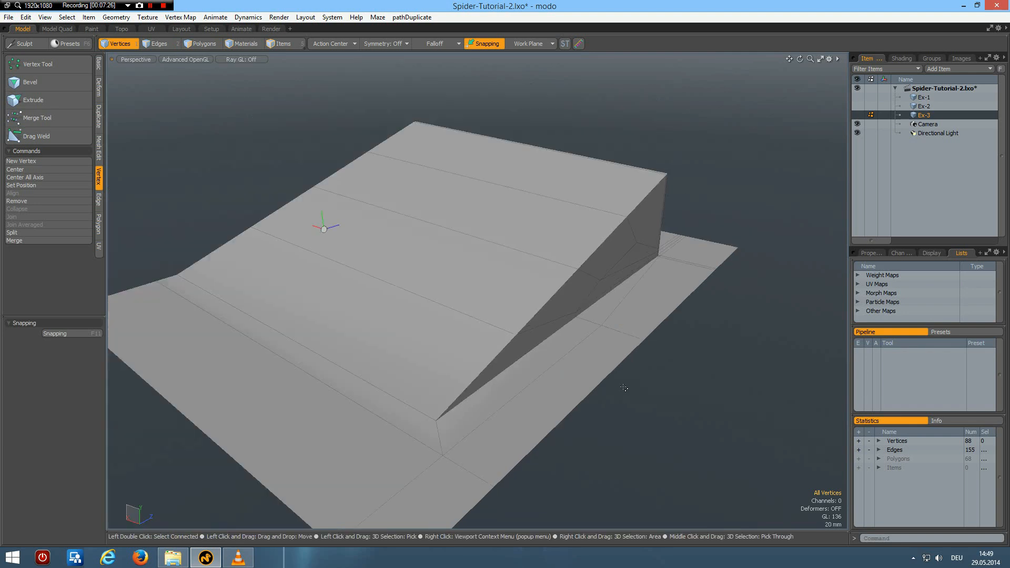
key("alt+l")
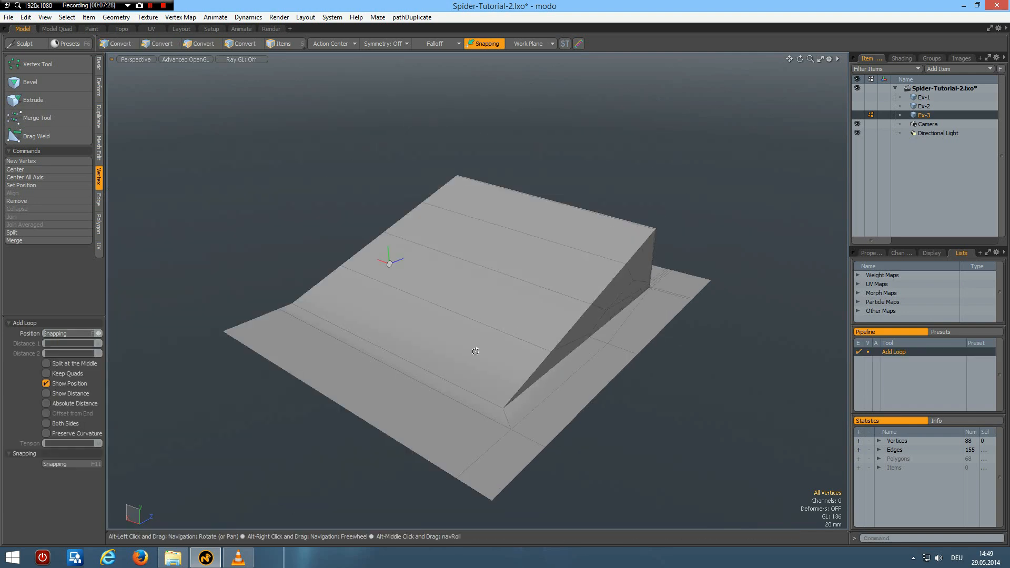
left_click(512, 336)
left_click_drag(512, 335, 517, 336)
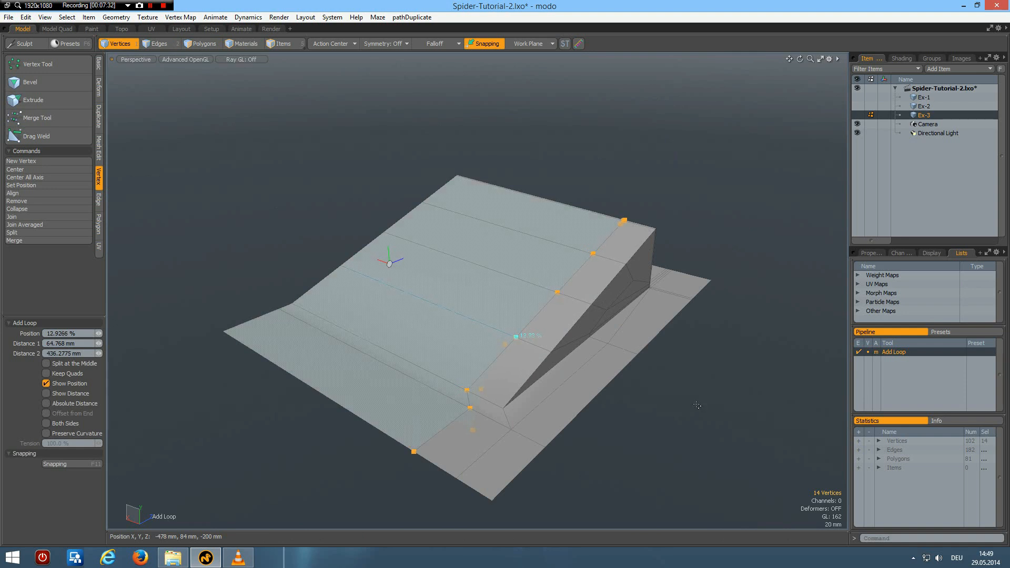
key("space")
key("Tab")
left_click_drag(717, 408, 634, 403, "alt")
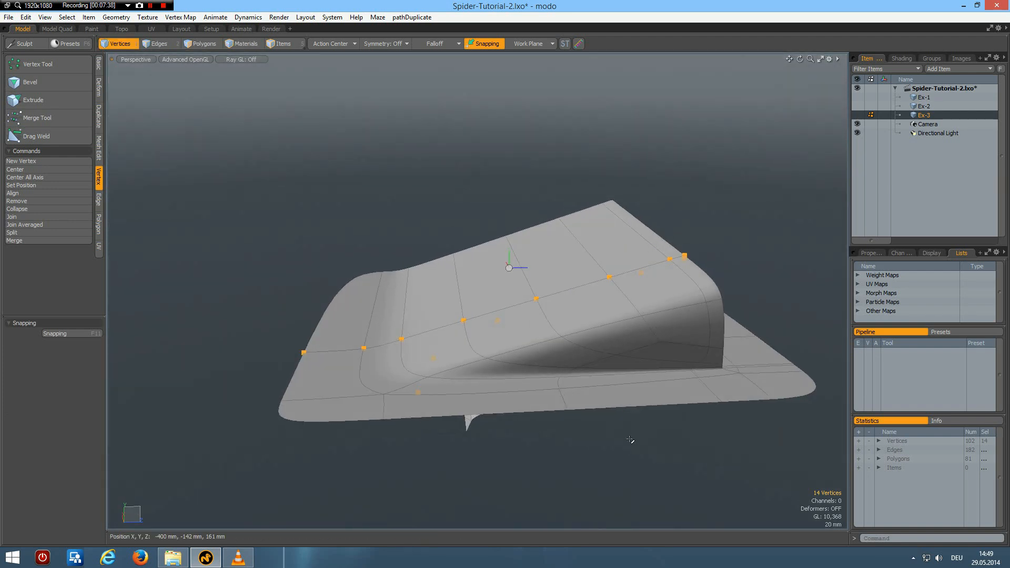
- Delete the edge loop that runs through the side wall and around the back, and compare the smoothed and unsmoothed shape
key("2")
key("Tab")
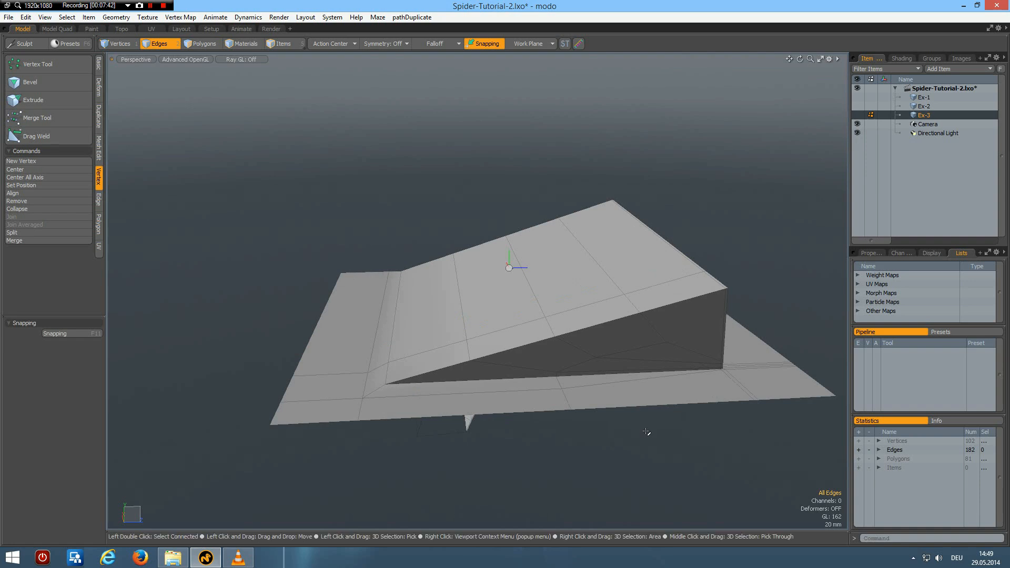
double_click(687, 351)
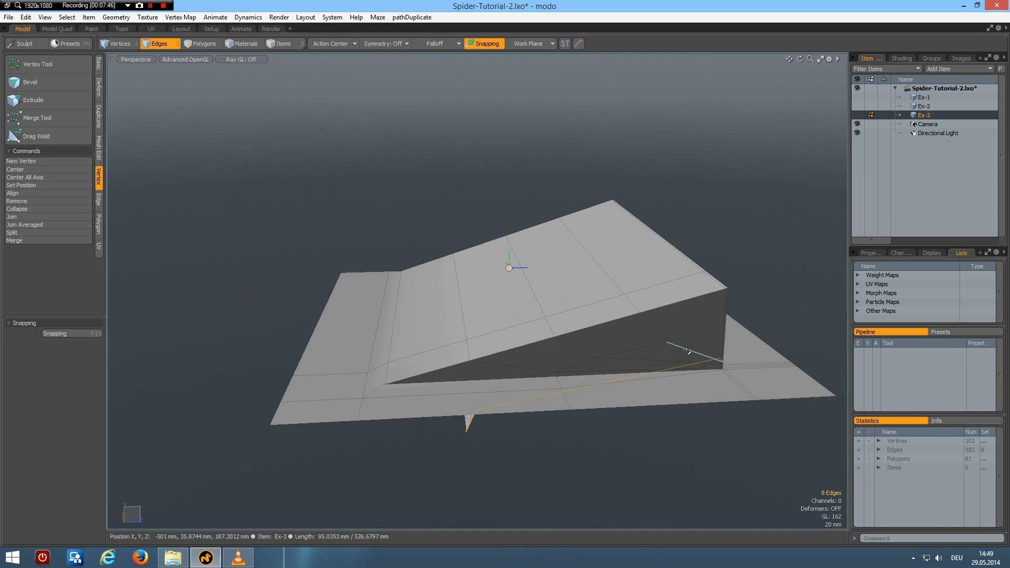
key("BackSpace")
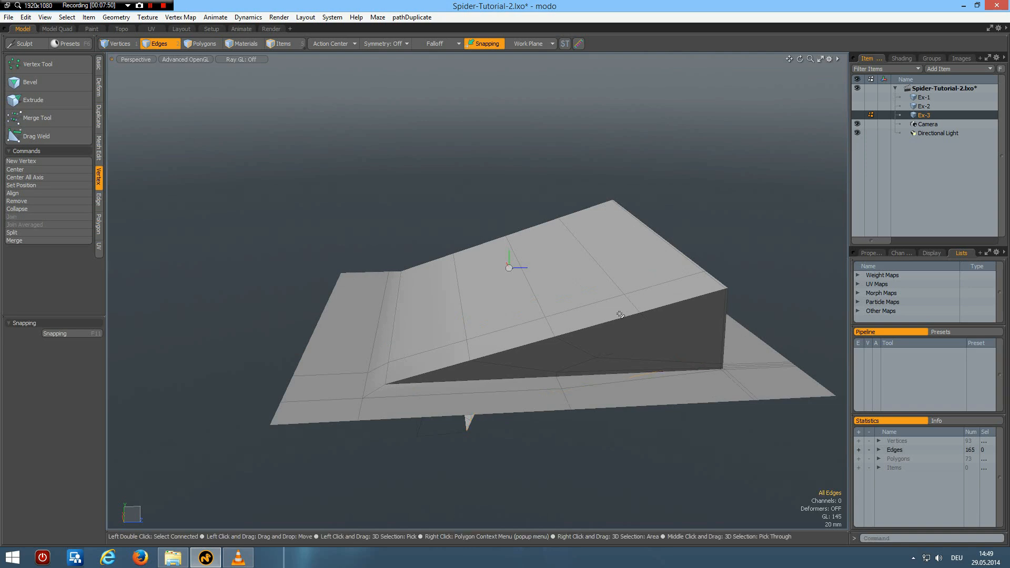
key("Tab")
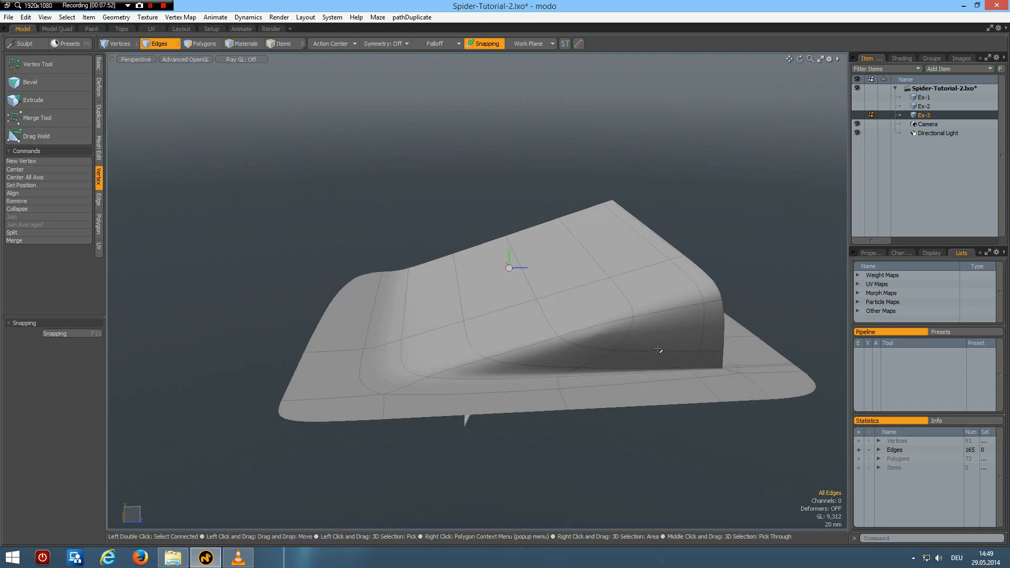
key("Tab")
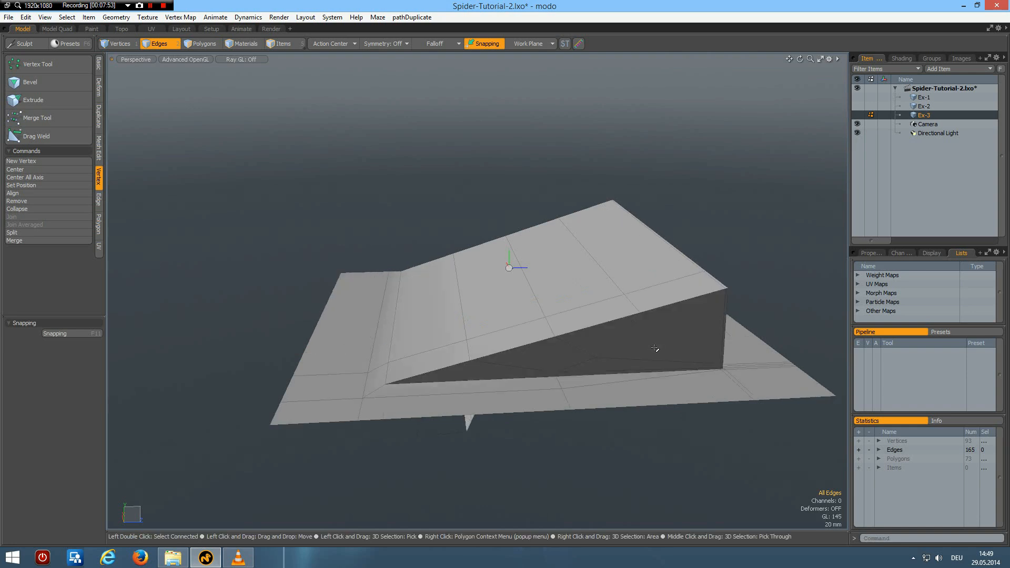
- Try an extra edge loop across the sloped top at about 47%, viewed in subdivision mode, and remove it again
key("alt+l")
left_click(585, 302)
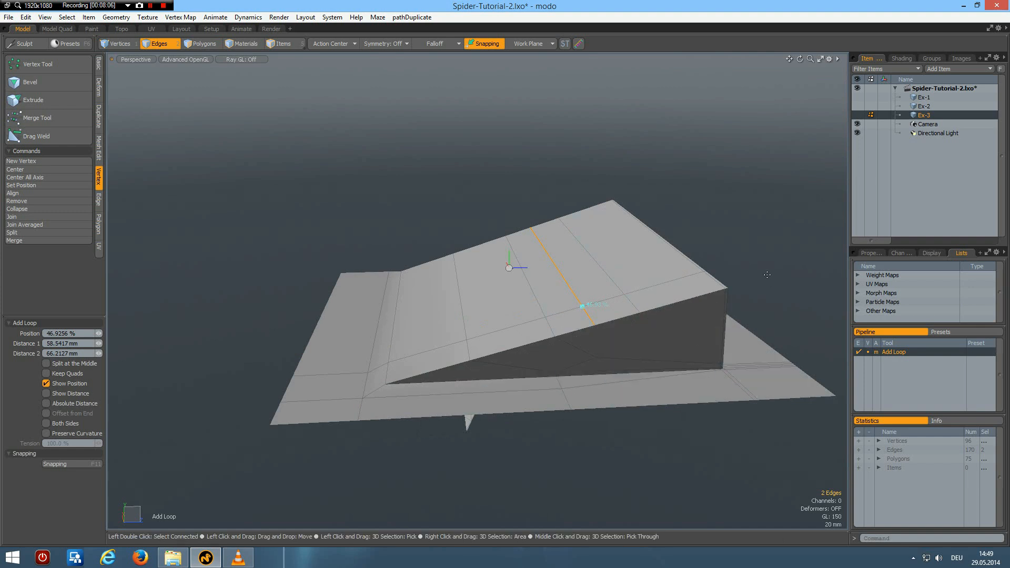
key("space")
key("Tab")
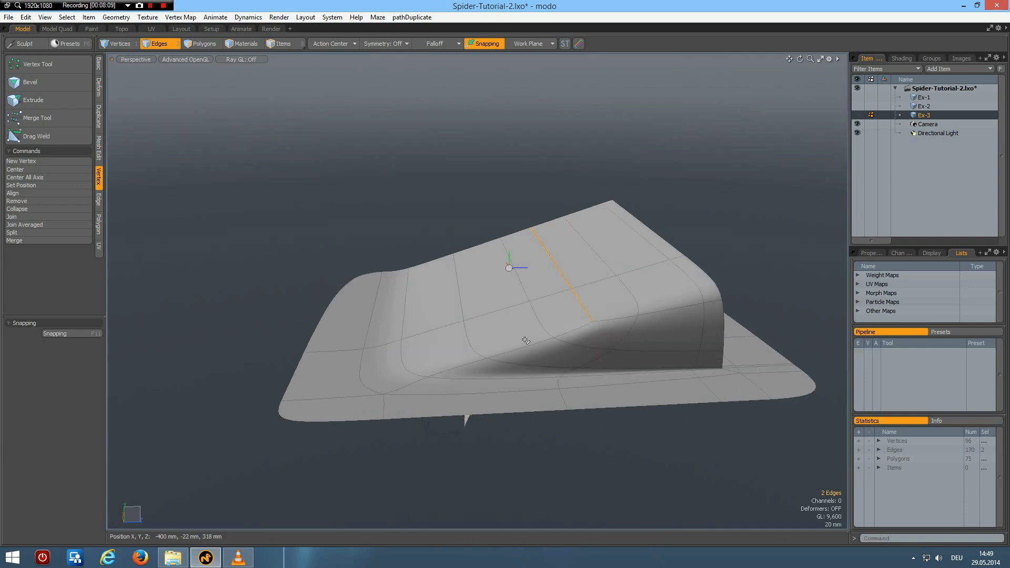
left_click_drag(558, 332, 635, 343, "alt")
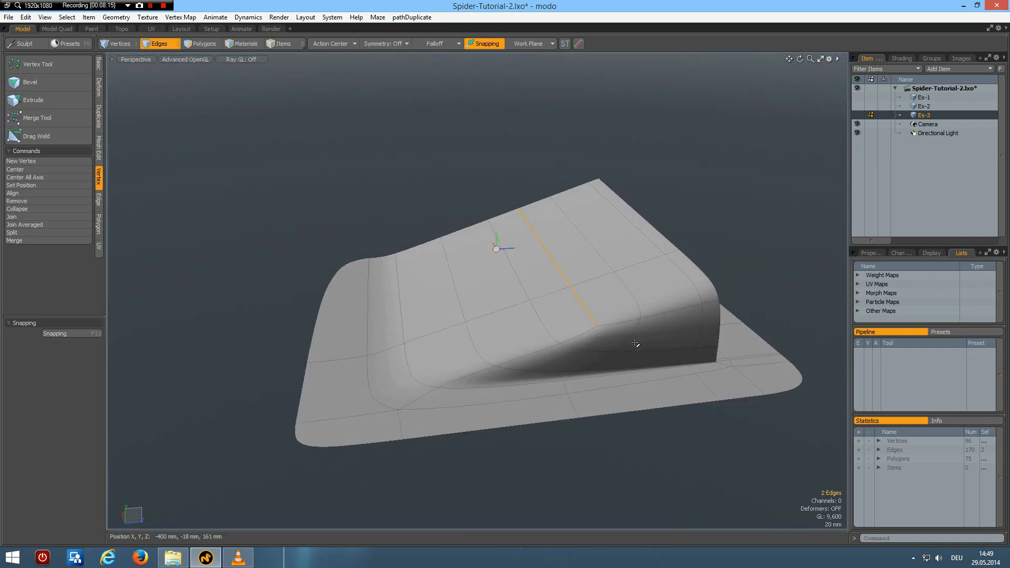
key("Delete")
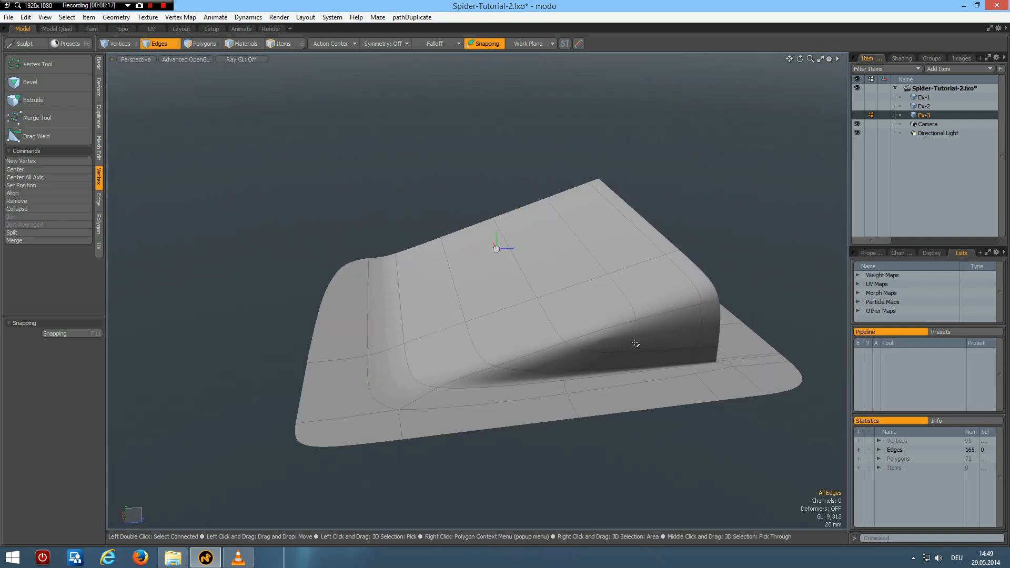
- Add an edge loop along the side wall at a position of about 83%
key("alt+l")
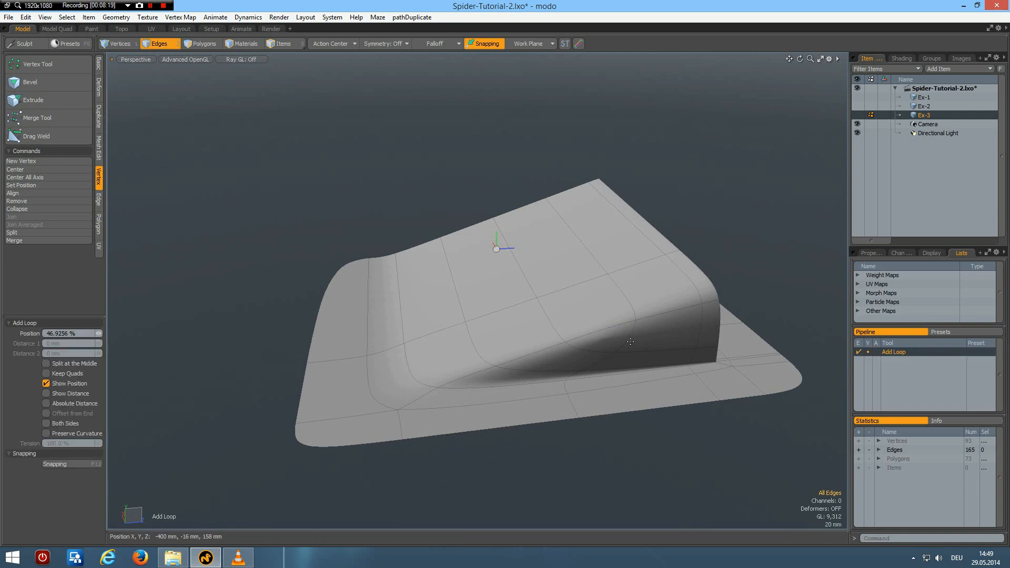
left_click(624, 343)
left_click_drag(626, 343, 618, 347)
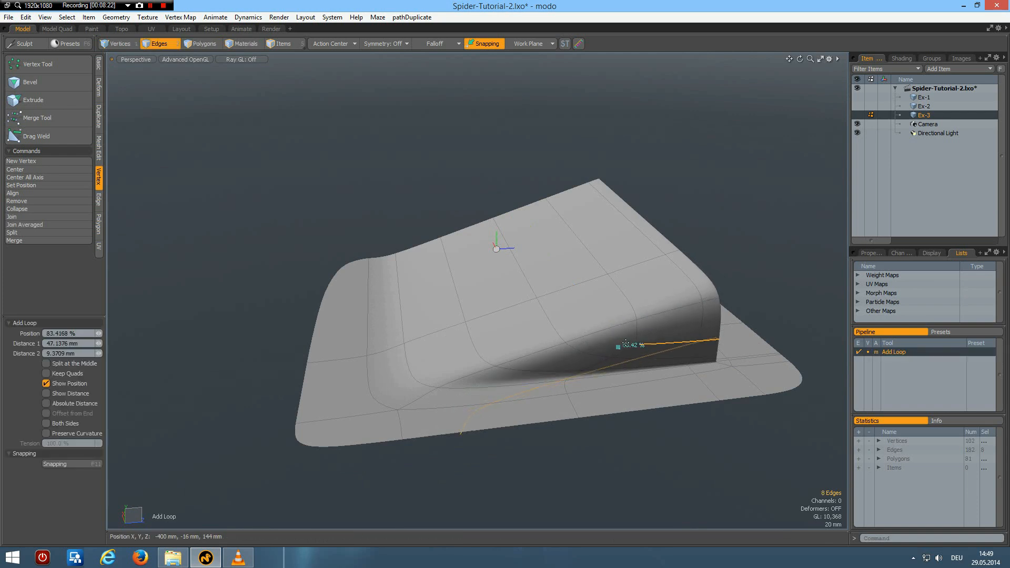
- Display the mesh with Reflection shading and slide the side wall's new edge loop to about 51.6%
left_click(182, 62)
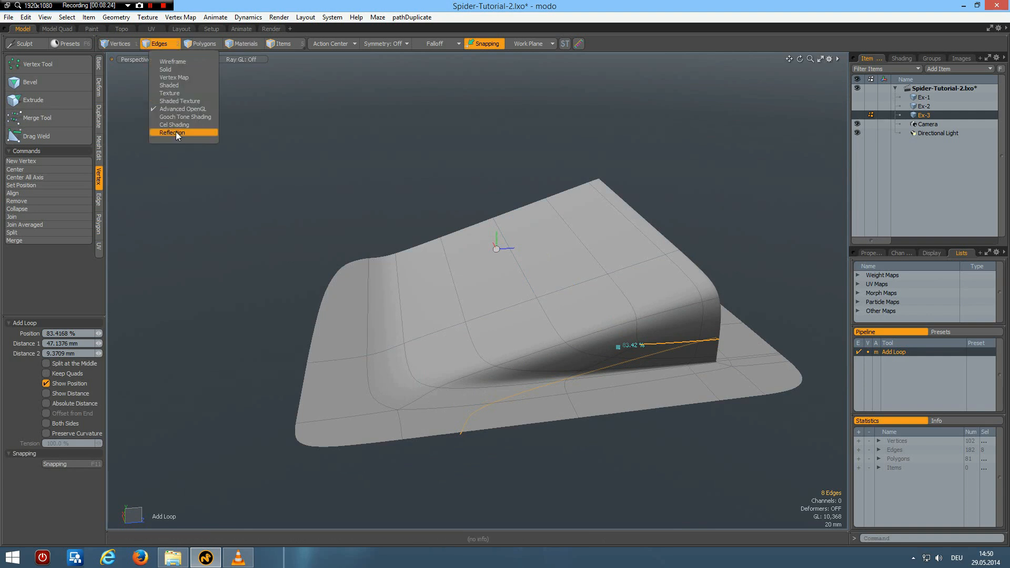
left_click(176, 132)
mouse_move(317, 198)
left_mouse_down("alt")
mouse_move(404, 164)
mouse_move(341, 182)
mouse_move(341, 194)
left_mouse_up("alt")
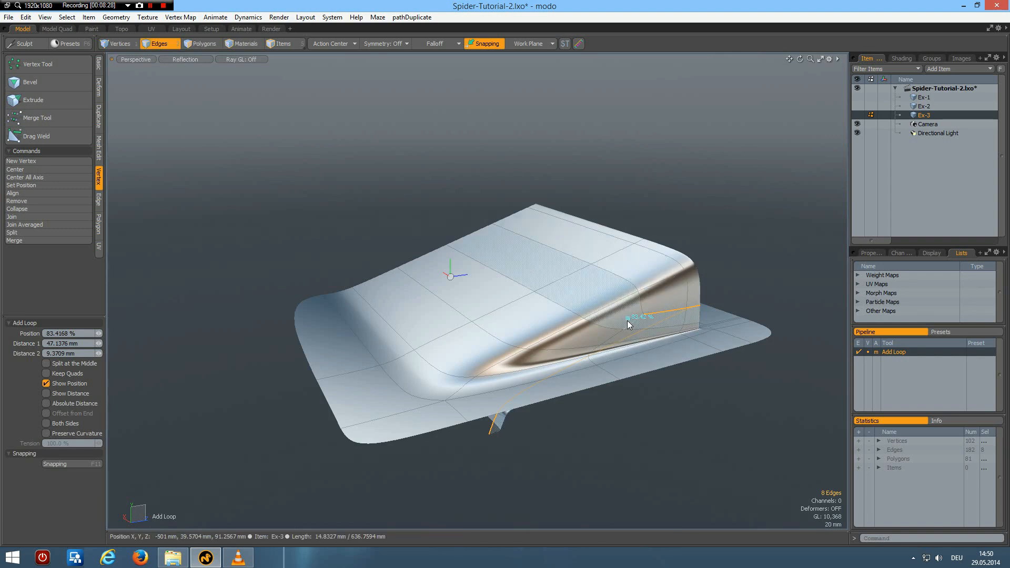
left_click_drag(629, 318, 631, 307)
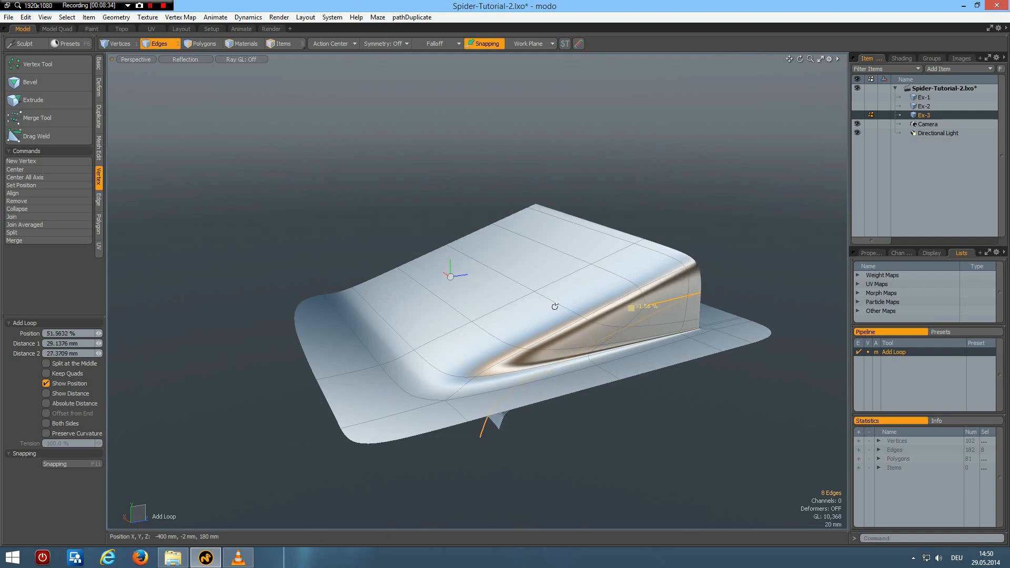
mouse_move(536, 261)
left_mouse_down("alt")
mouse_move(474, 295)
mouse_move(541, 266)
left_mouse_up("alt")
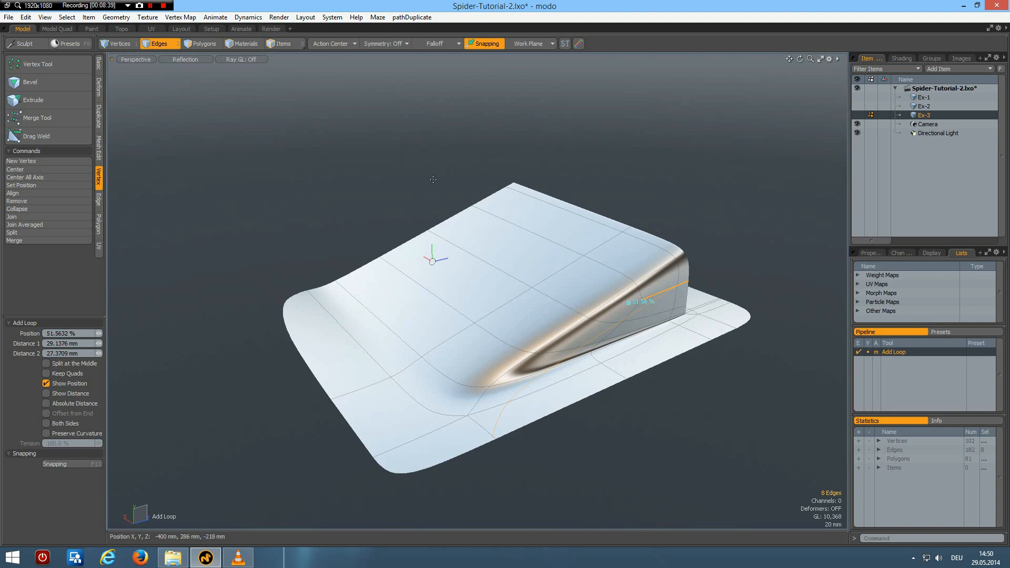
- Restore Advanced OpenGL shading, drop the Add Loop tool and clear the edge selection
left_click(188, 60)
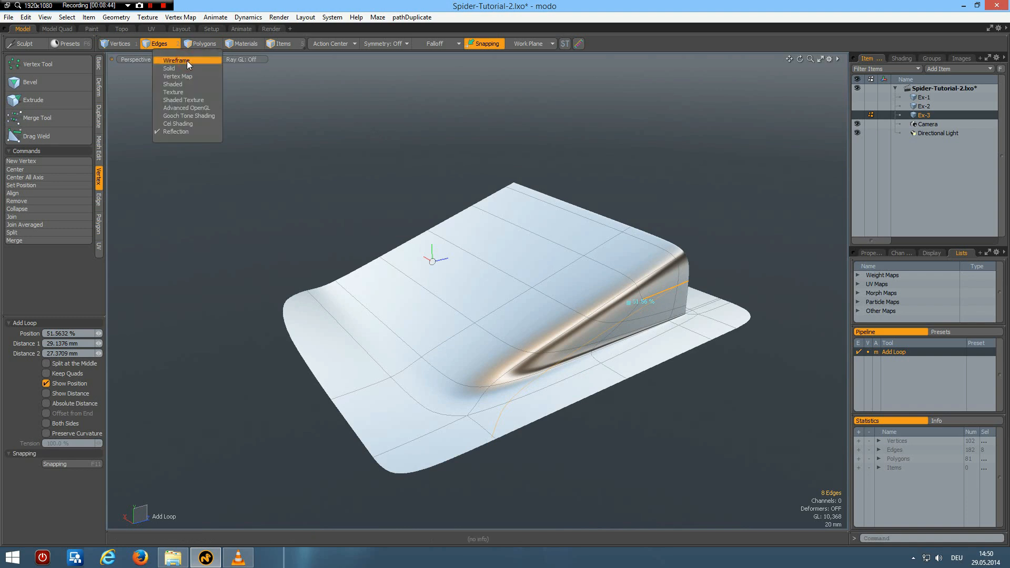
left_click(187, 107)
key("space")
left_click(807, 277)
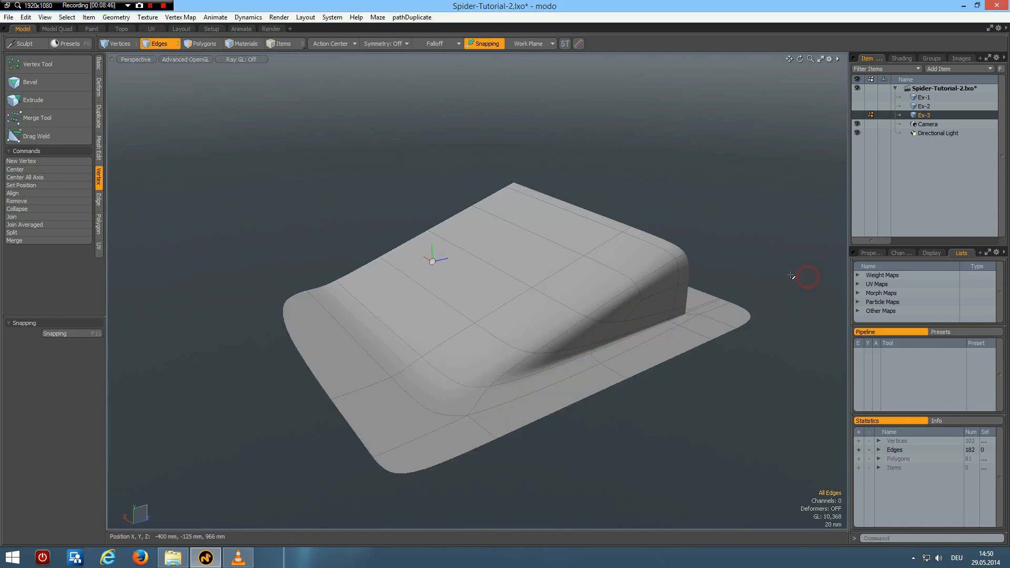
- With subdivision off, align the six vertices along the base's outer edge behind the tall end with uniform spacing
left_click_drag(688, 246, 582, 259, "alt")
key("Tab")
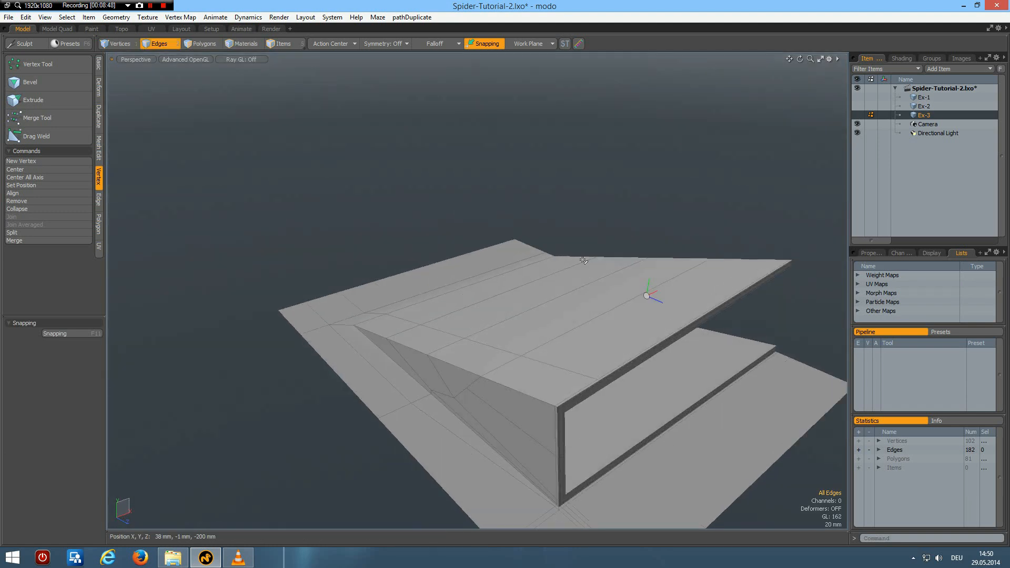
left_click_drag(481, 372, 508, 318, "alt+shift")
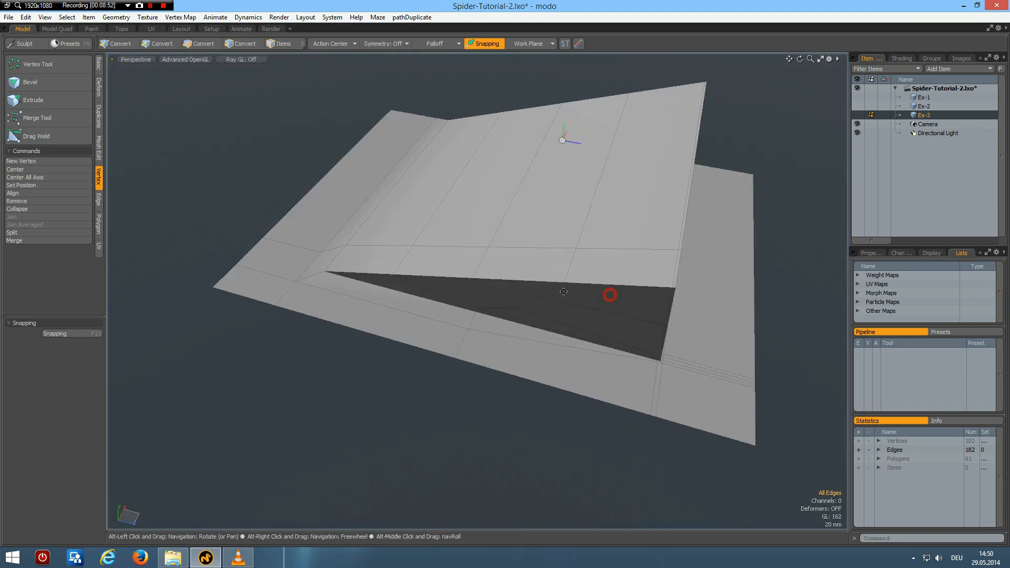
left_click_drag(609, 295, 561, 317, "alt+shift")
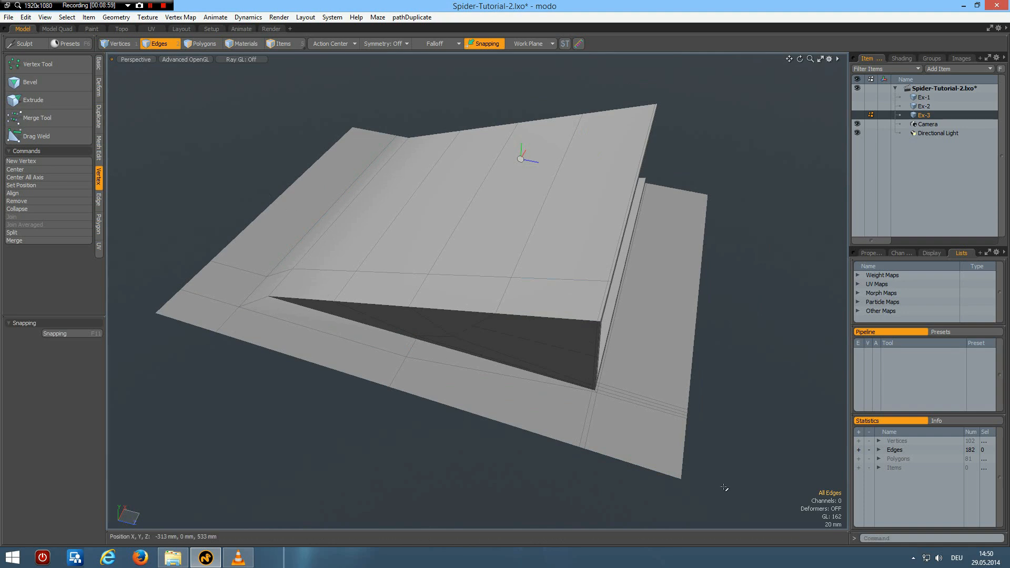
key("1")
left_click(681, 478)
scroll(697, 411, "up", 5)
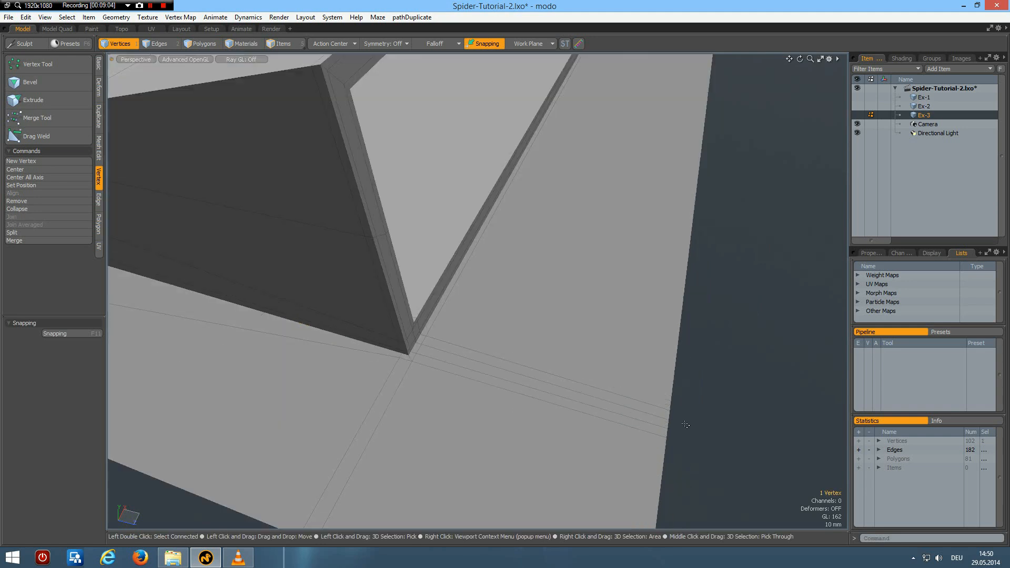
left_click(666, 438)
scroll(748, 419, "down", 5)
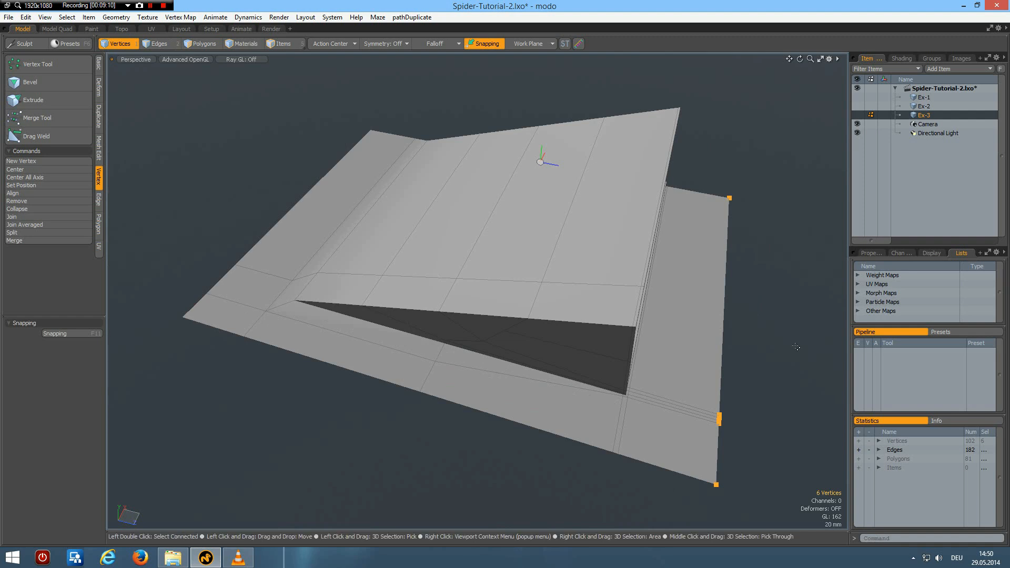
left_click(30, 194)
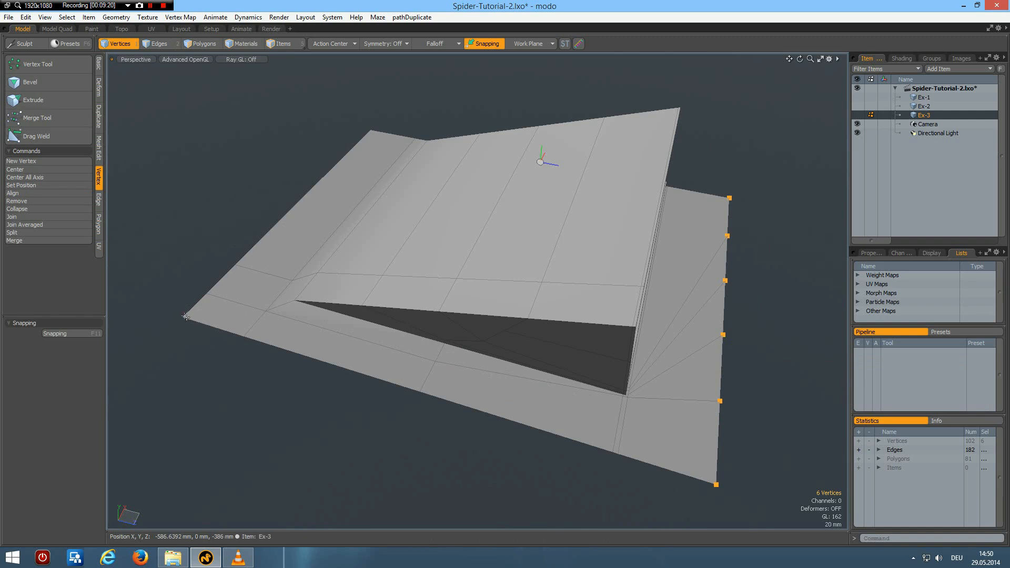
- Clear the vertex selection and edge-slice the flat strip at the low end from its outer edge inward to the inner corner near the open side
left_click_drag(354, 201, 576, 316, "alt")
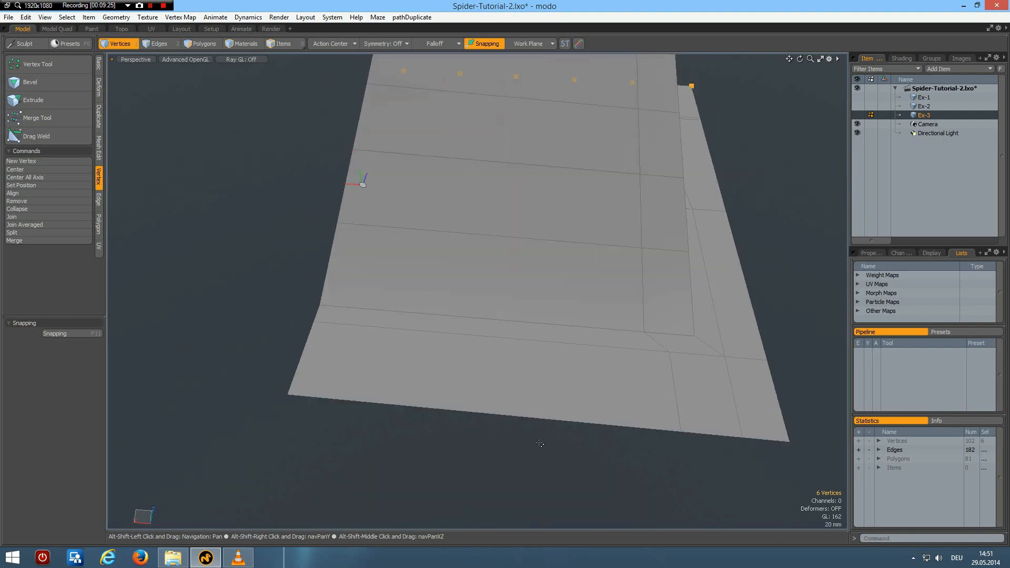
left_click(521, 461)
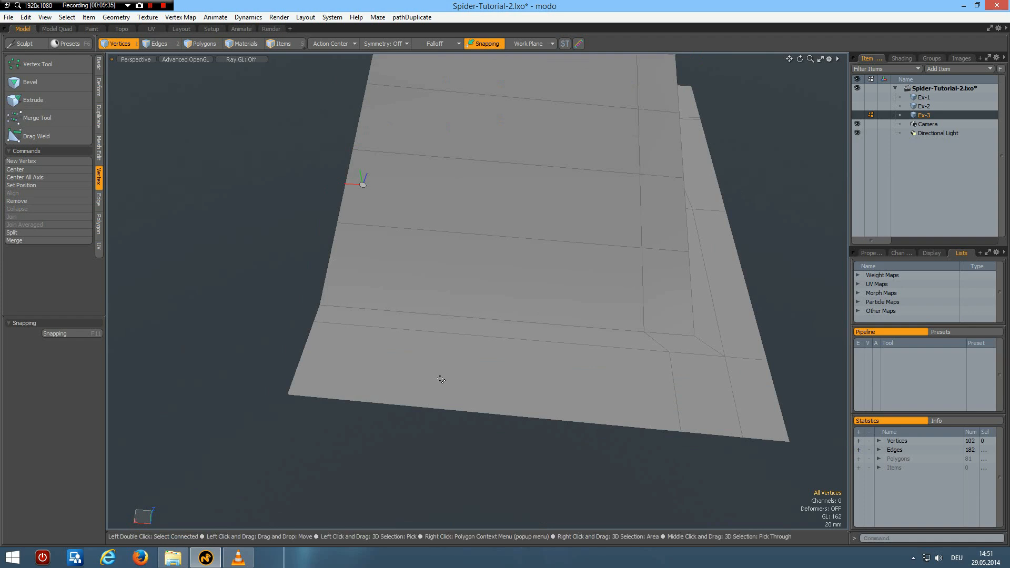
key("alt")
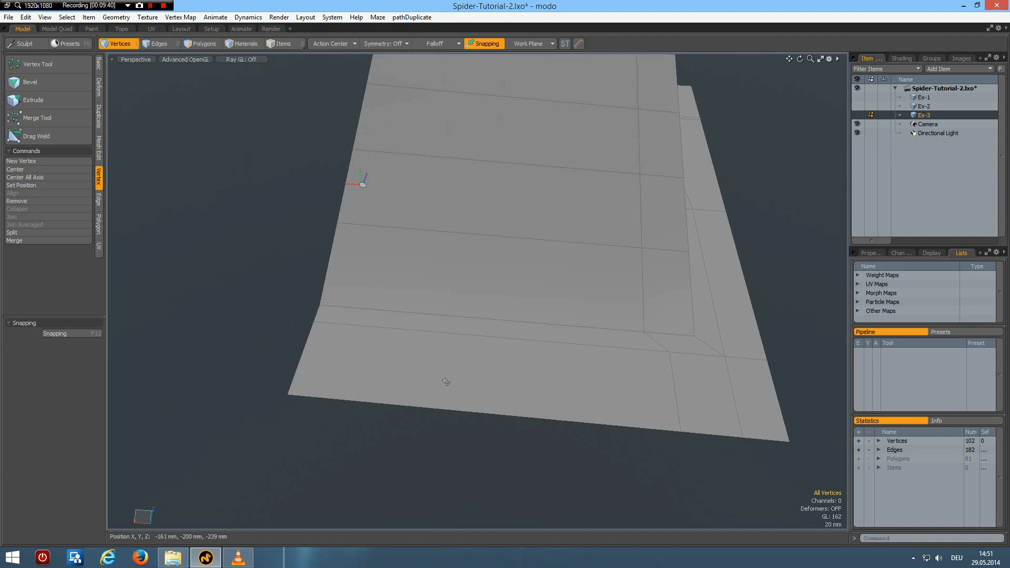
key("alt")
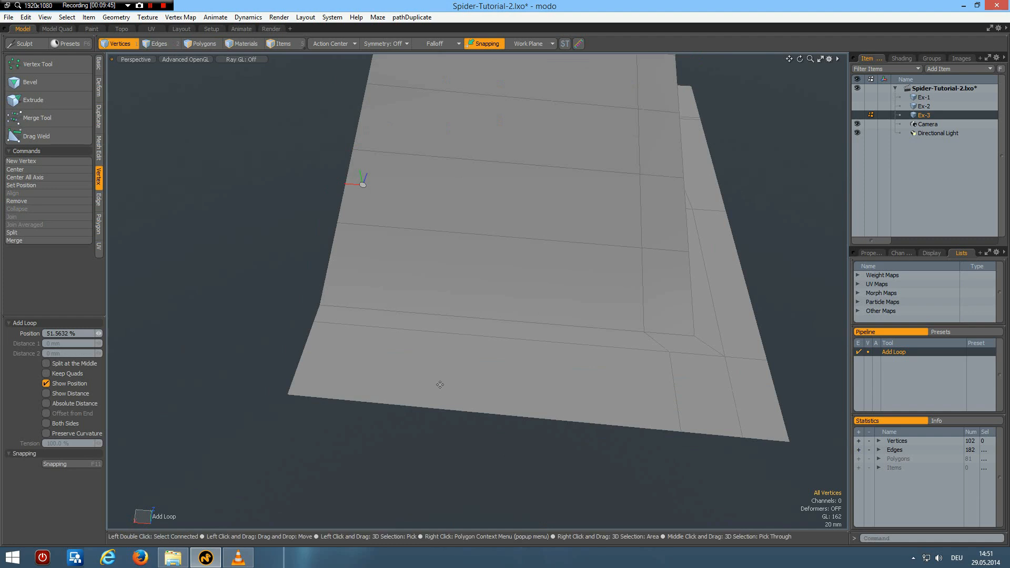
key("alt+c")
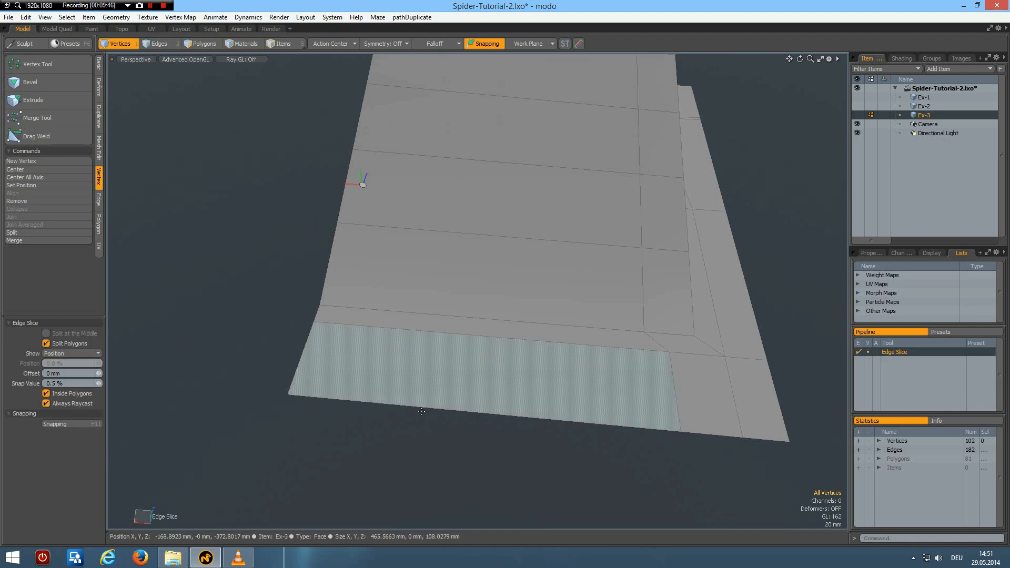
left_click(393, 404)
left_click(402, 370)
left_click(329, 324)
- Slice a second cut from the strip's outer edge to the opposite inner corner and connect the two cuts' inside points
left_click(585, 421)
left_click(589, 384)
left_click(636, 349)
left_click(393, 365)
left_click(593, 384)
key("space")
- Align the six vertices along the base's outer edge at the low end on all axes with uniform spacing, and clear the selection
left_click(789, 442)
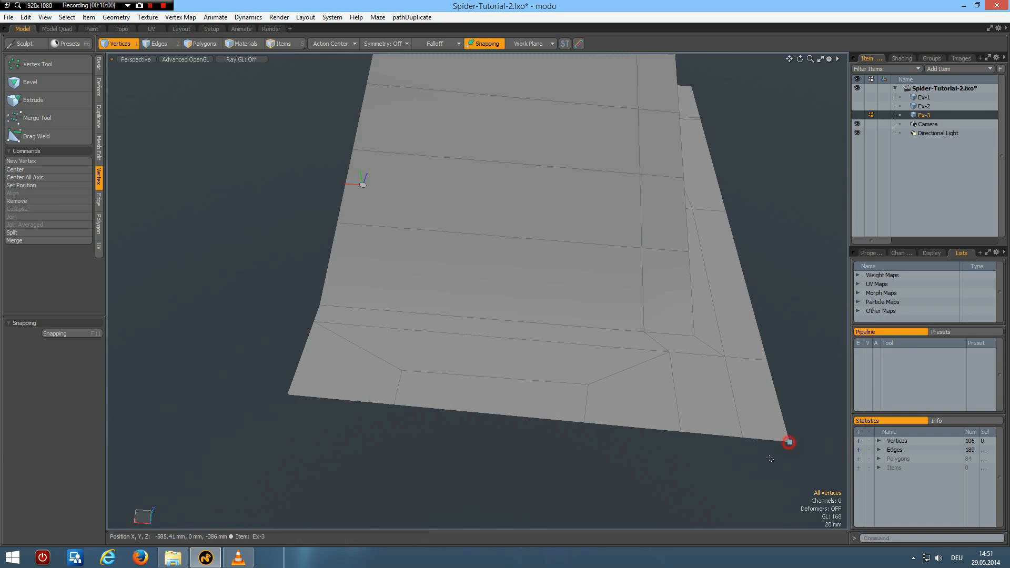
left_click(743, 437, "shift")
key("Up")
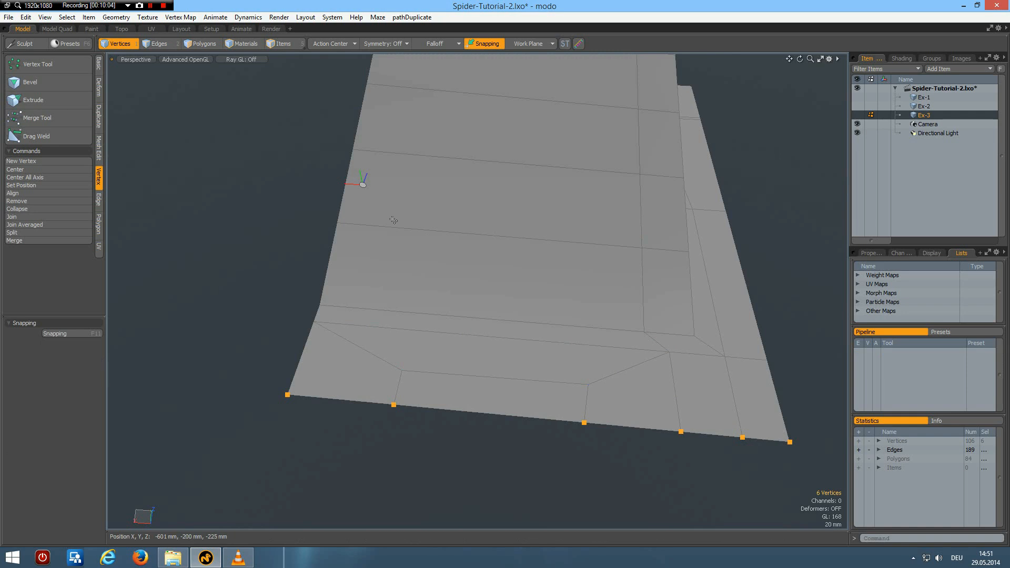
left_click(23, 194)
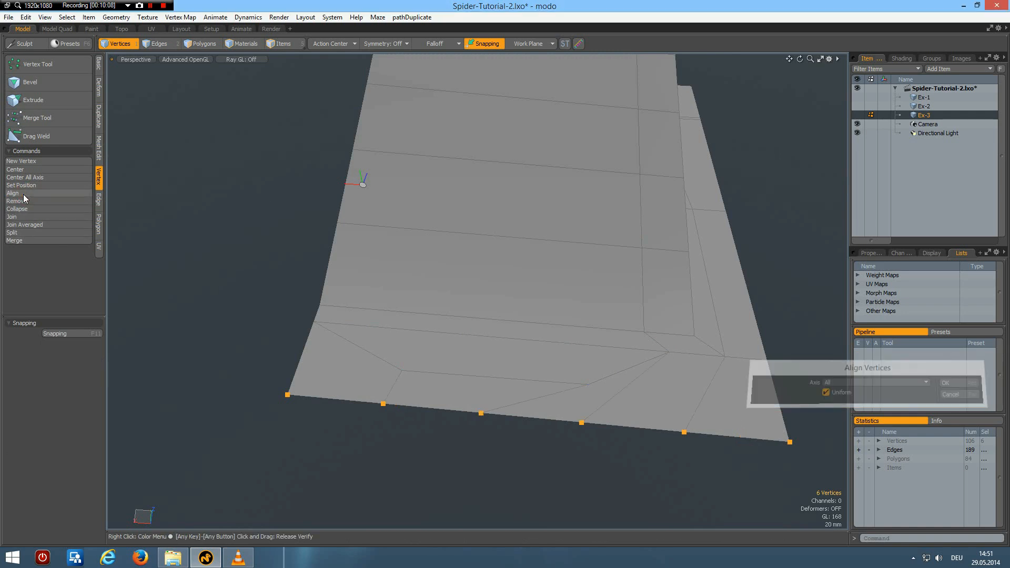
scroll(531, 250, "down", 3)
scroll(531, 250, "down", 2)
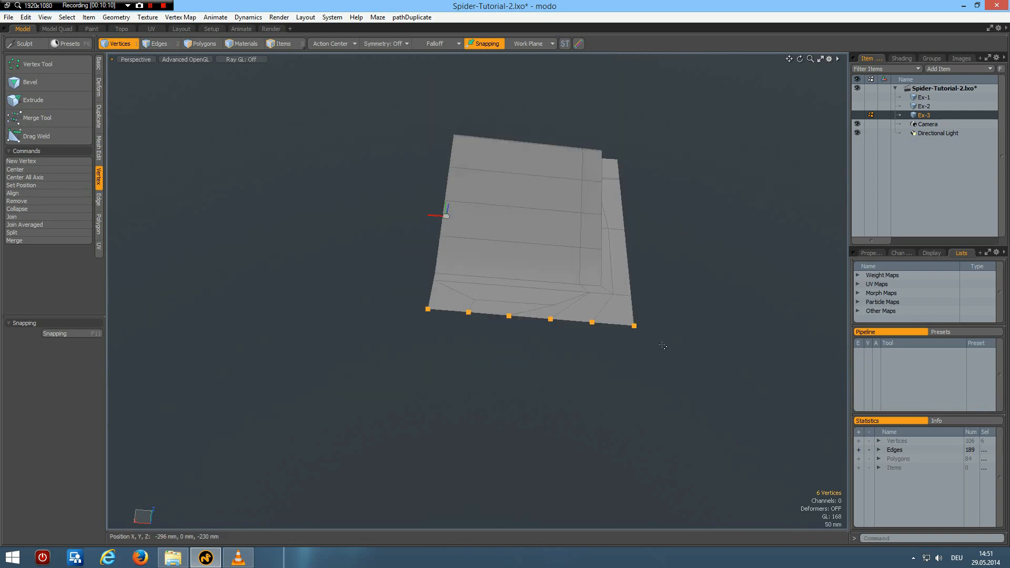
left_click_drag(695, 305, 664, 218, "alt")
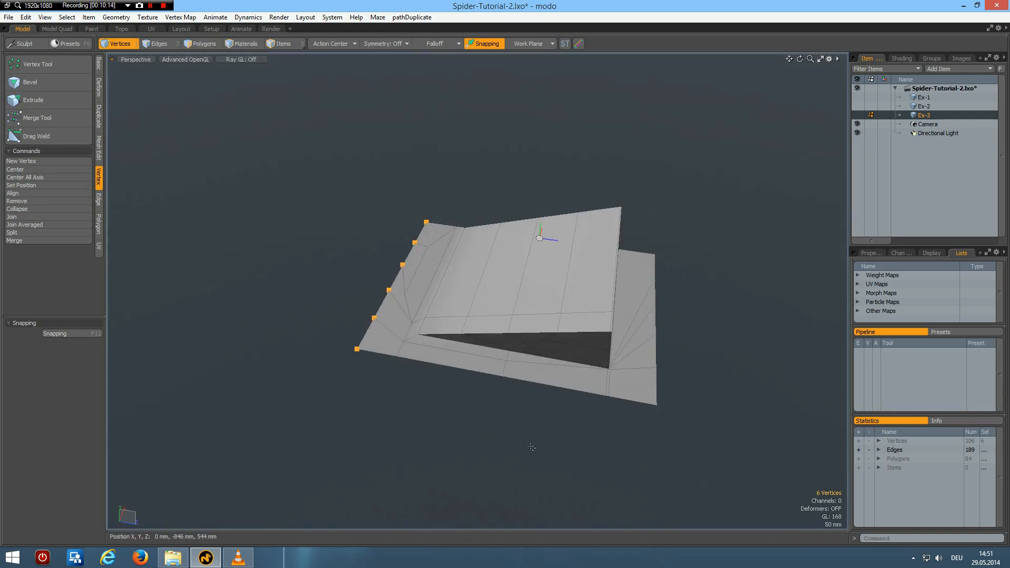
left_click(427, 441)
key("alt")
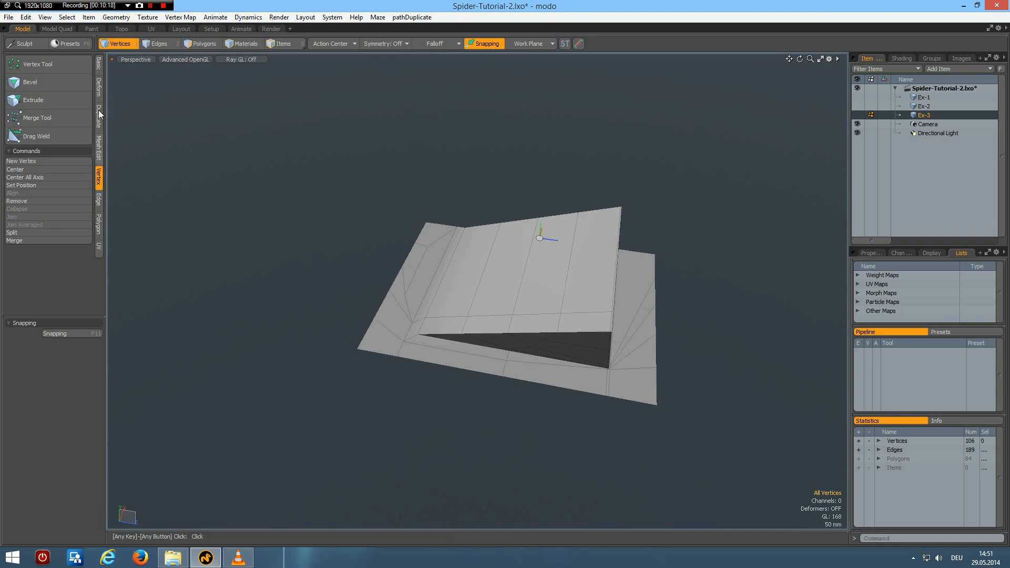
- Clone the whole Ex-3 mesh twice with a Z offset of 750 mm between copies
left_click(100, 116)
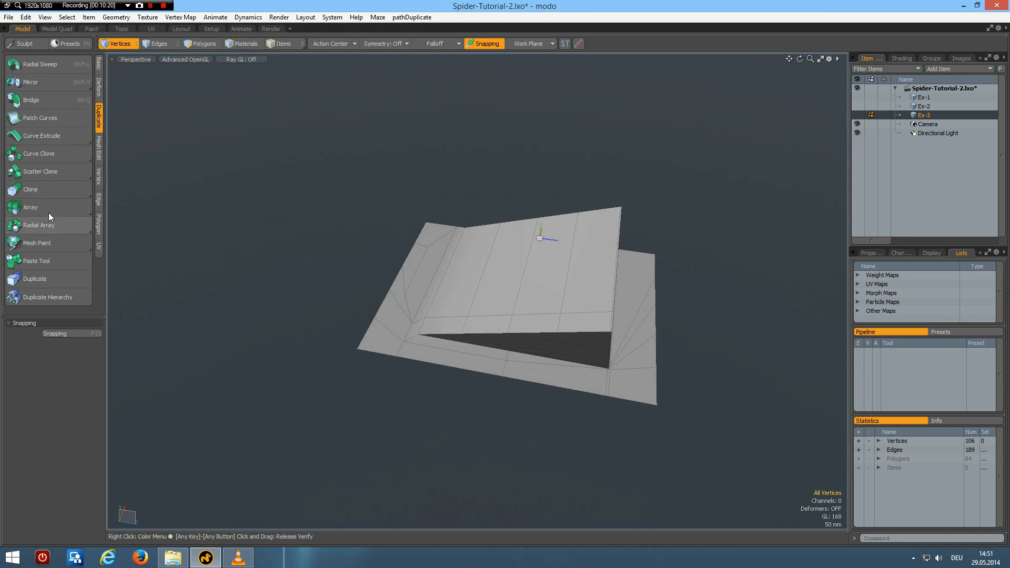
left_click(39, 192)
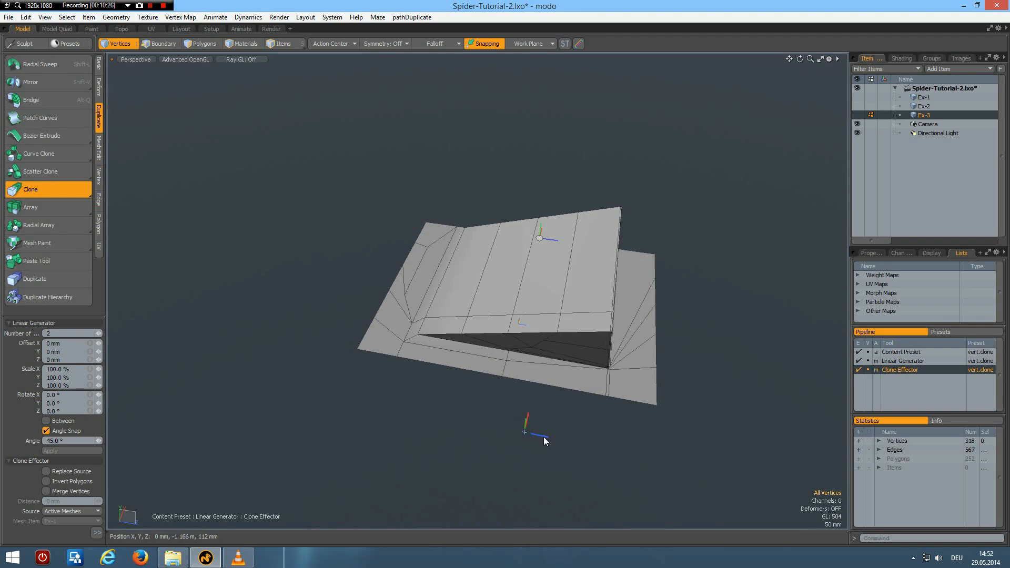
mouse_move(524, 432)
left_mouse_down()
mouse_move(640, 455)
mouse_move(670, 451)
mouse_move(699, 468)
left_mouse_up()
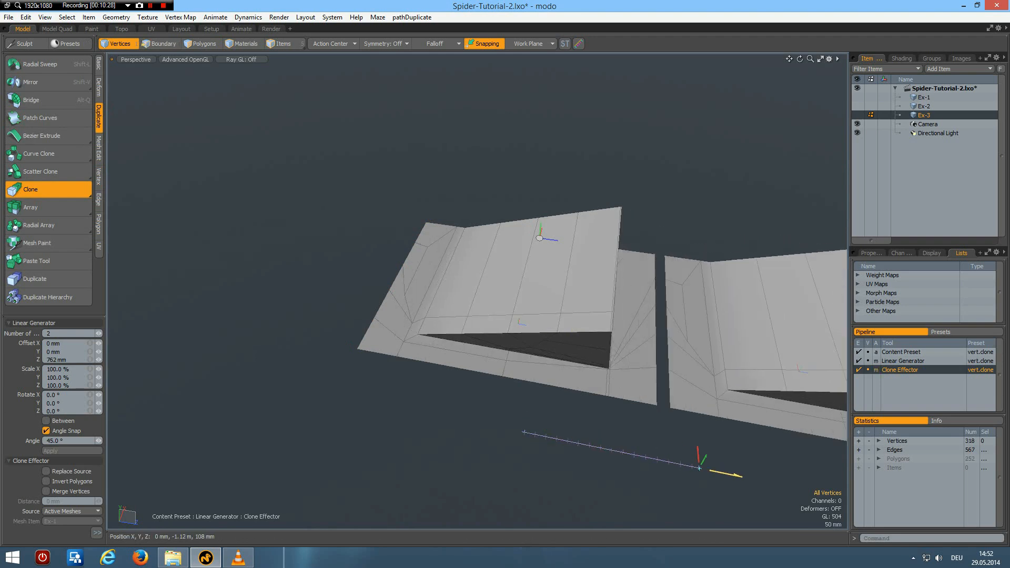
left_click(77, 360)
type("7")
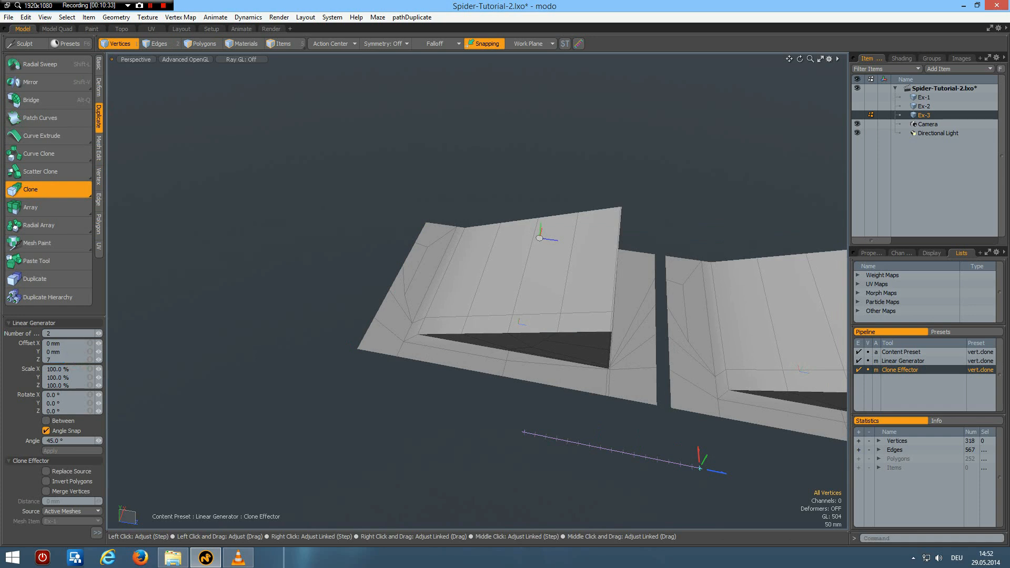
type("50")
key("Return")
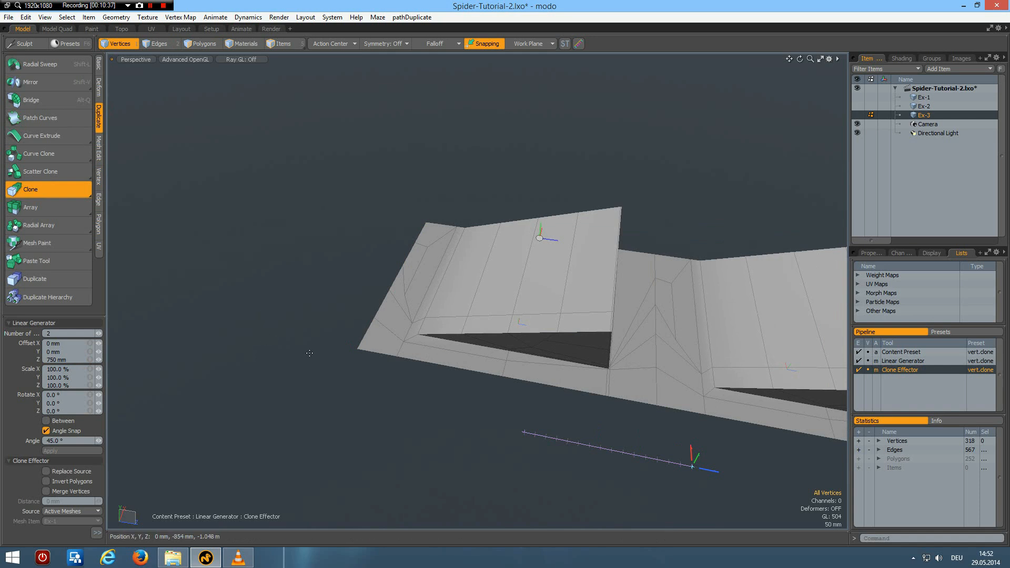
scroll(309, 353, "down", 3)
left_click_drag(443, 404, 378, 392, "alt")
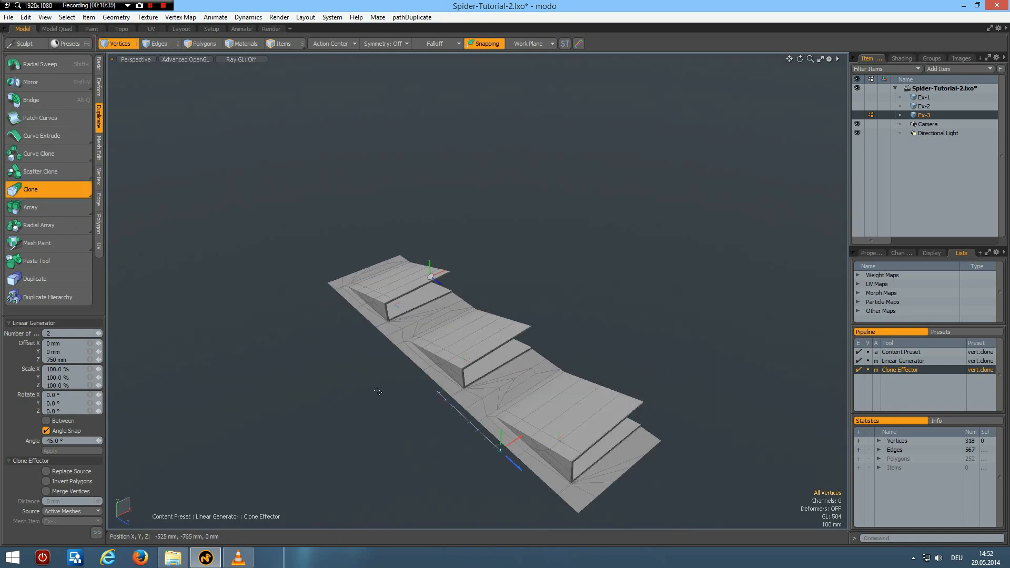
key("space")
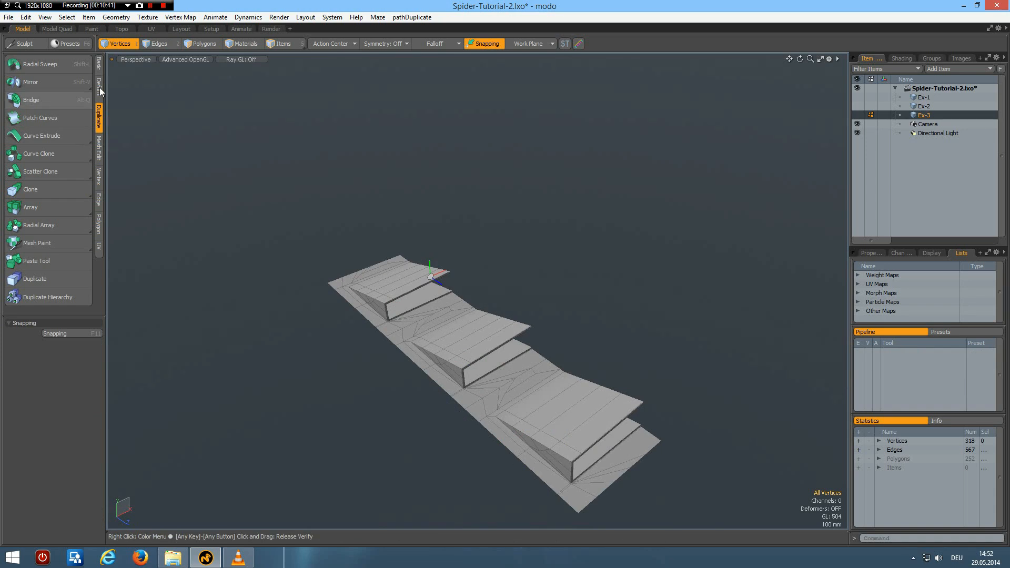
- Mirror the row of three vent shapes across the X axis
left_click(30, 81)
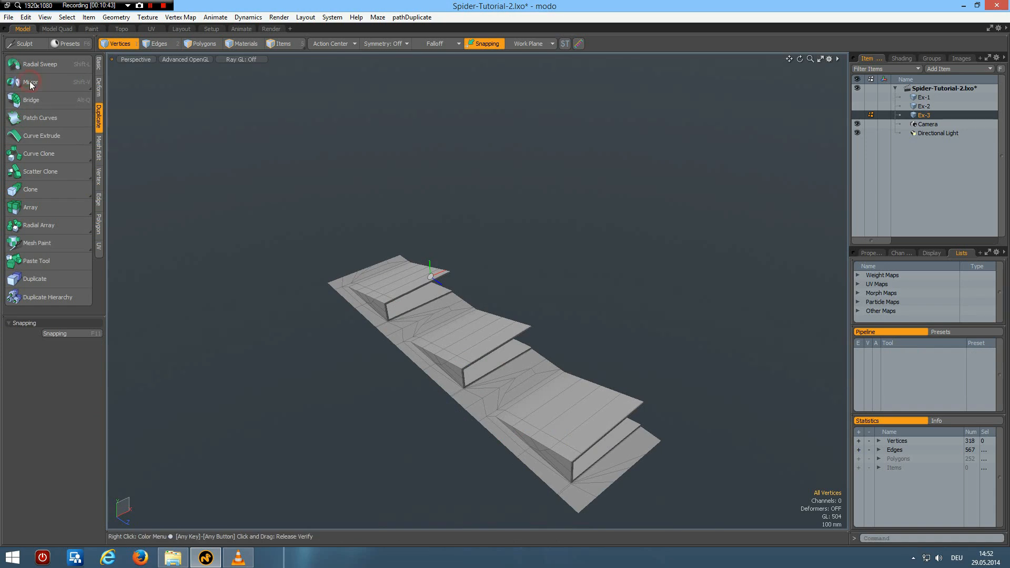
left_click(46, 354)
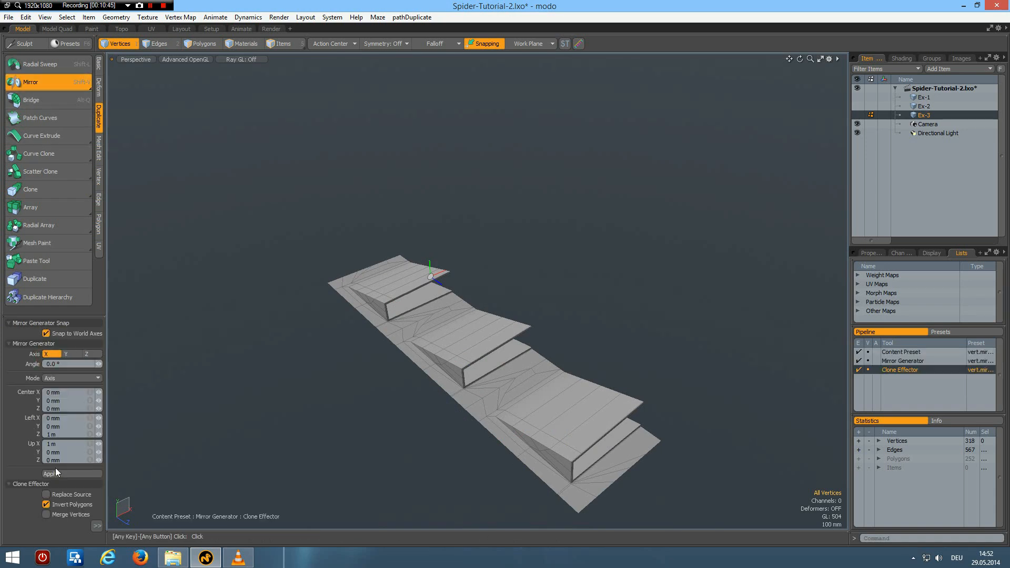
left_click(65, 474)
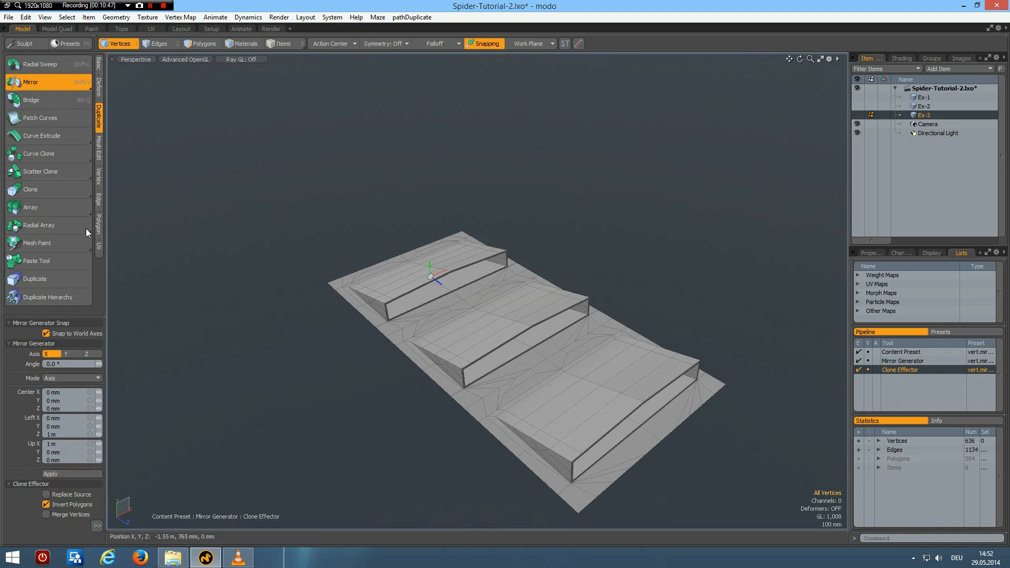
- Merge the overlapping vertices along the seams of the cloned and mirrored mesh
left_click(48, 240)
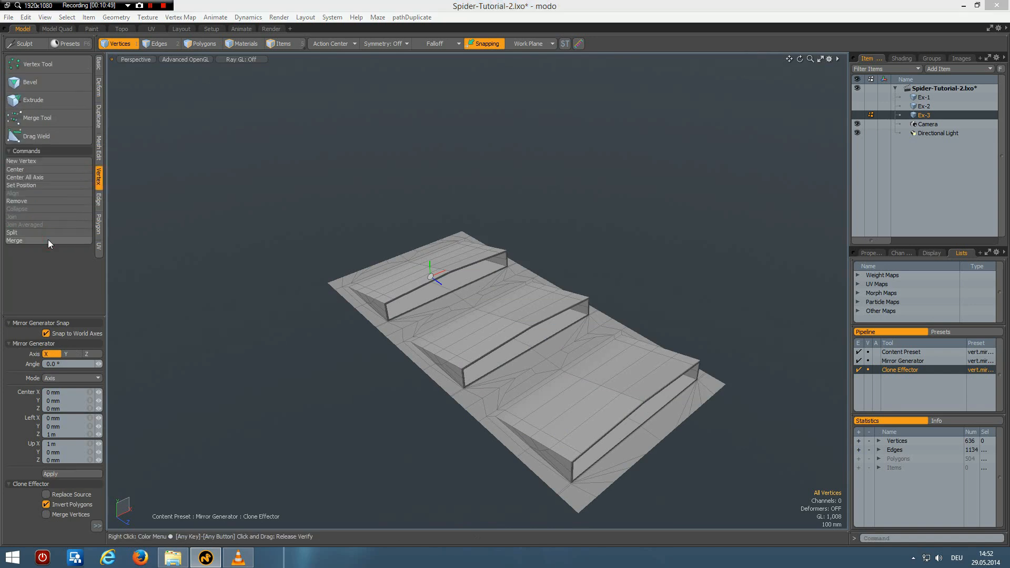
key("Return")
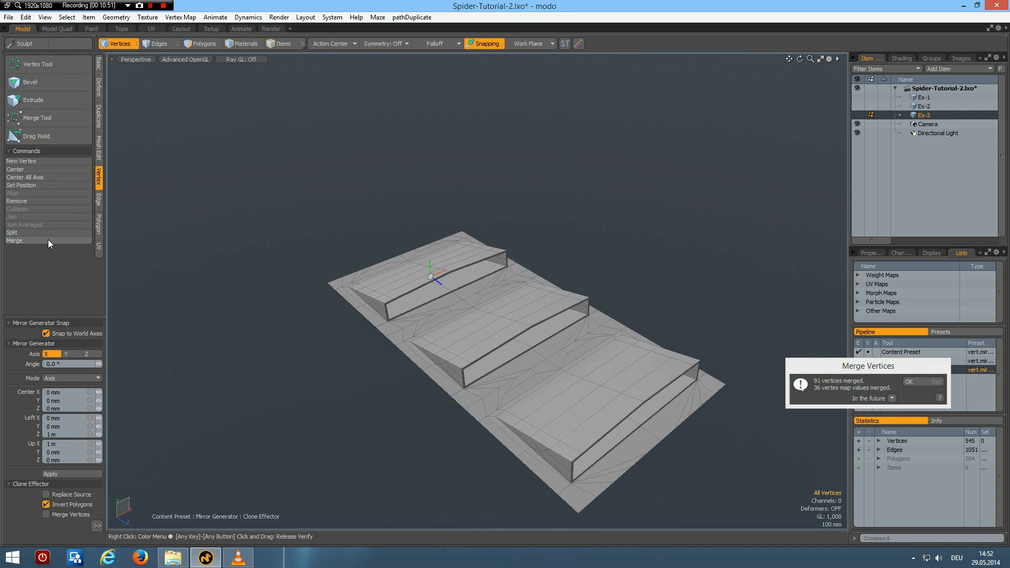
key("Return")
- Turn on subdivision for the merged mesh and examine the smoothed corners and seams of the three vents
key("Tab")
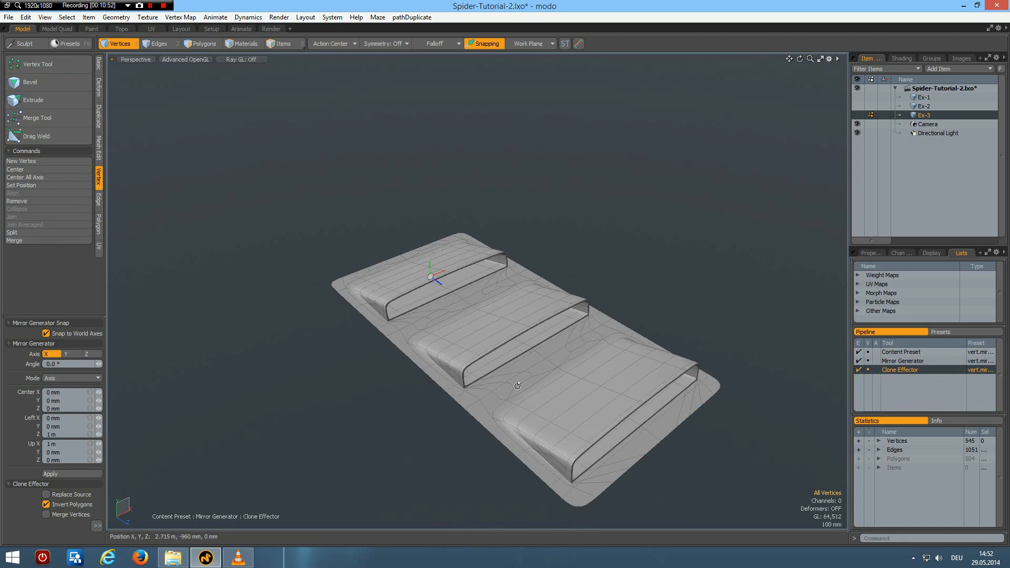
left_click_drag(525, 368, 530, 261, "alt")
scroll(561, 358, "up", 4)
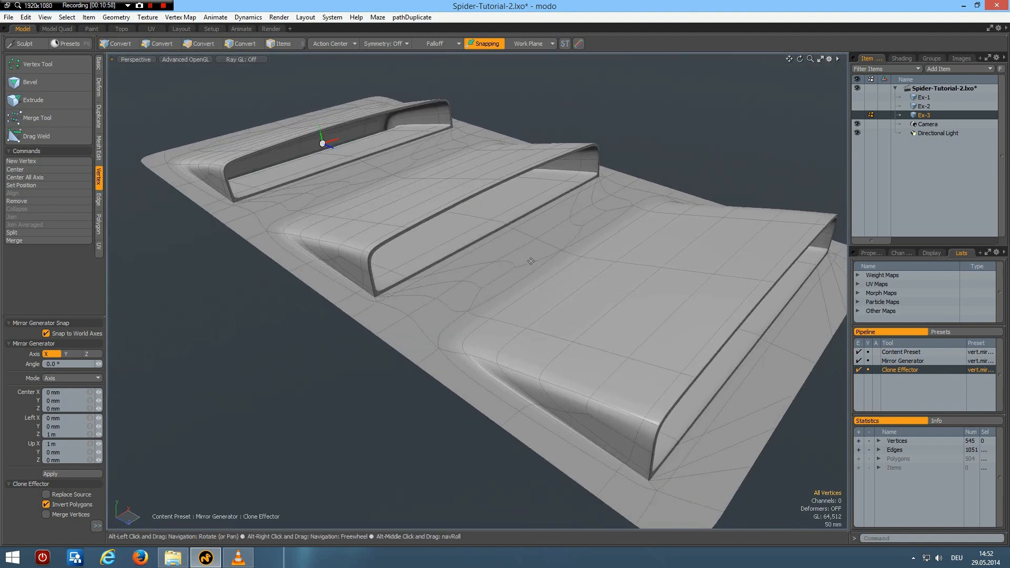
scroll(531, 261, "down", 3)
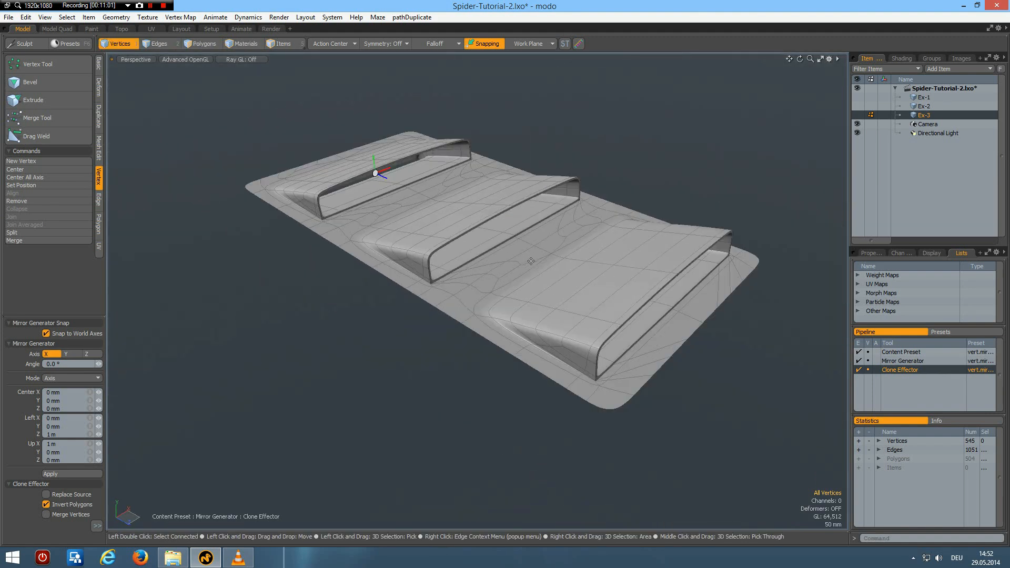
scroll(530, 261, "up", 3)
left_click_drag(473, 266, 448, 259, "alt+shift")
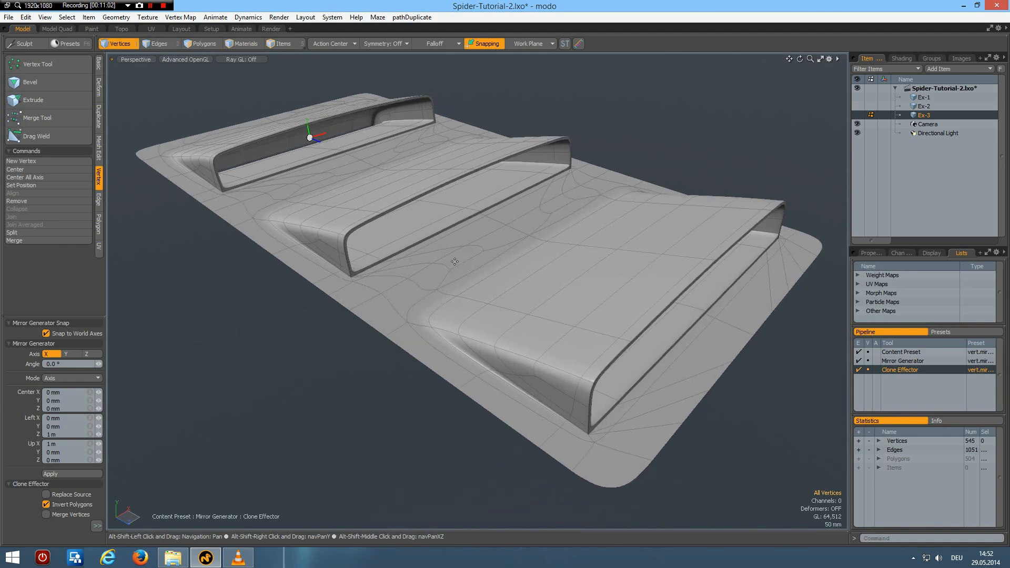